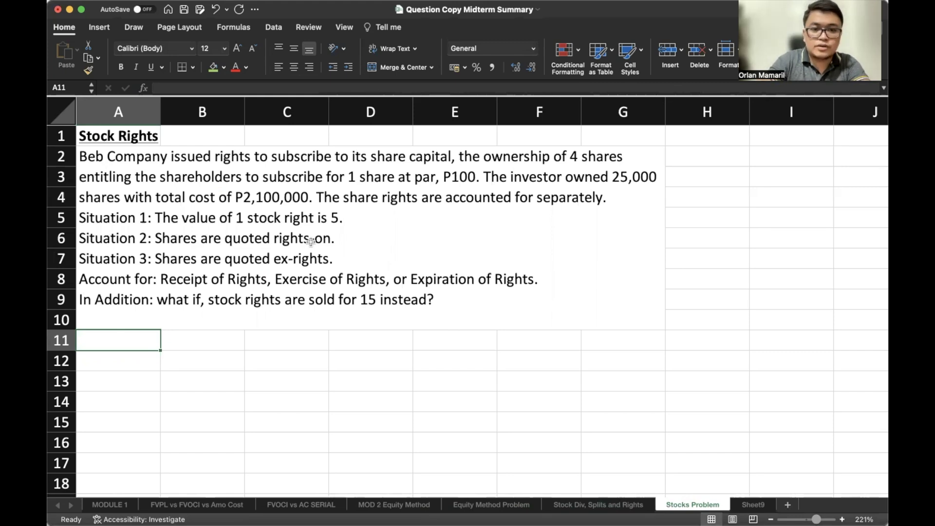
Step: Review the stock rights notes on the Stock Div, Splits and Rights sheet
click(701, 191)
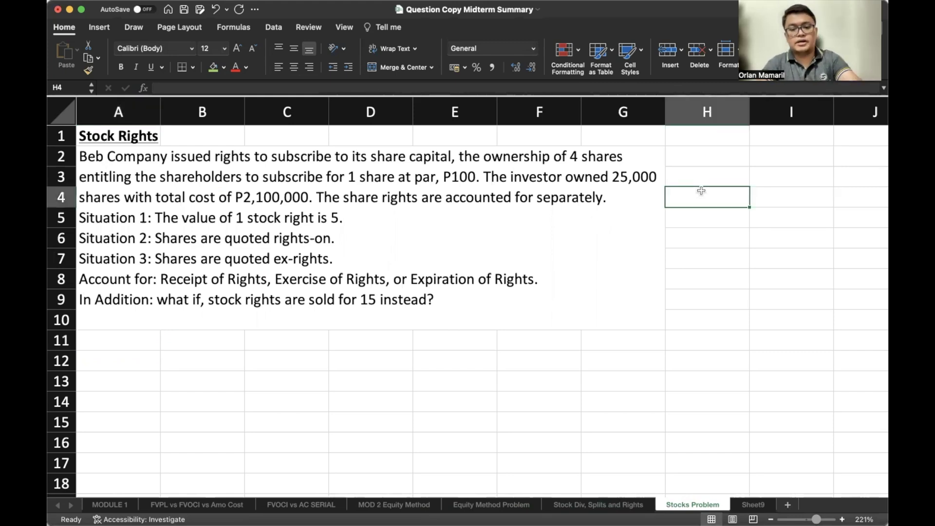
click(607, 507)
scroll(641, 428, right, 2)
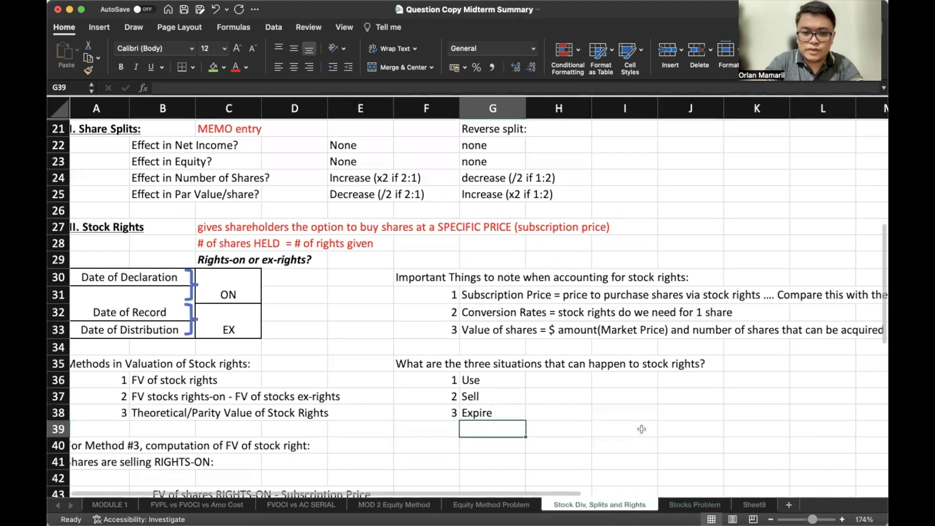
scroll(642, 429, right, 1)
drag(390, 280, 480, 332)
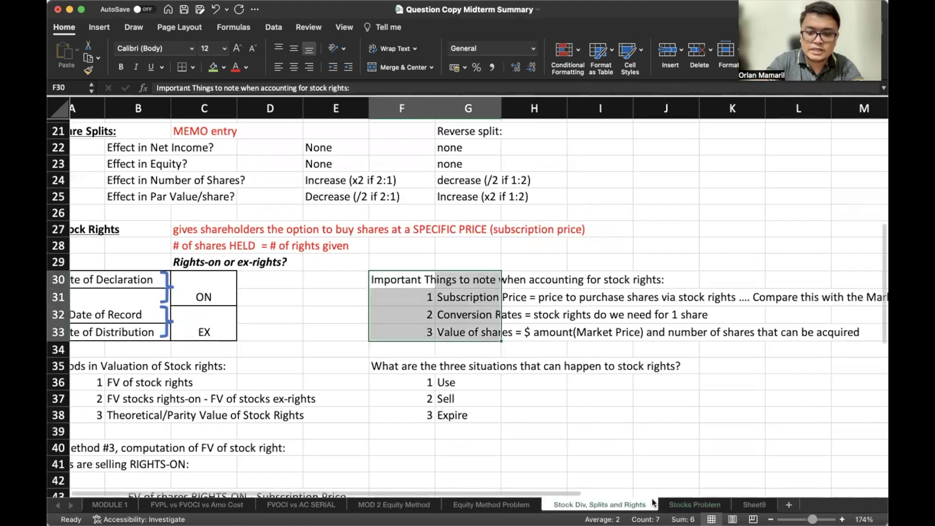
click(668, 506)
Step: Enter the label Sub Price in H3 with 100 beside it in I3
click(682, 170)
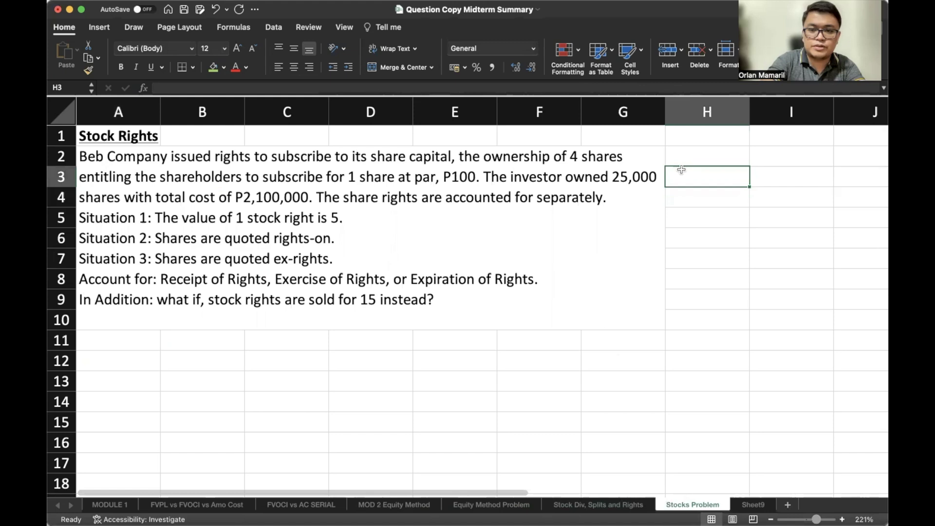
text(Sub Price)
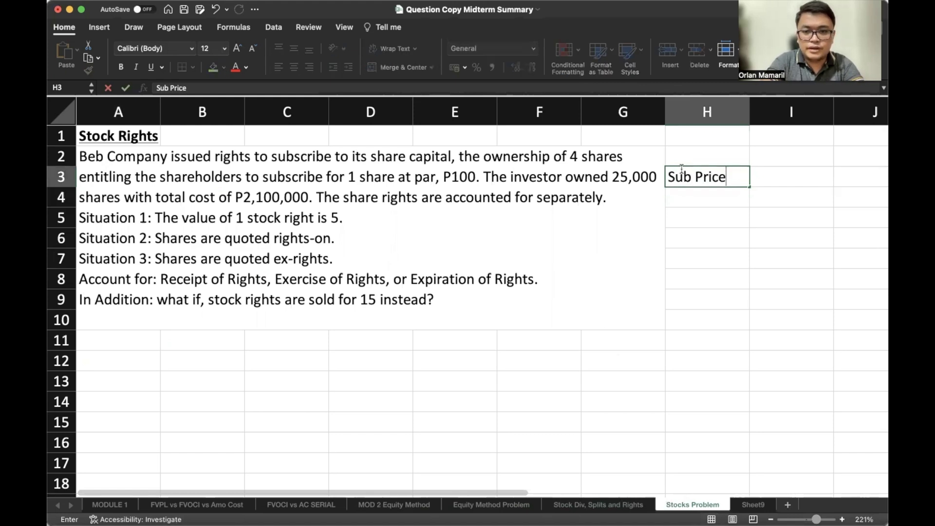
key(Tab)
text(100)
key(Return)
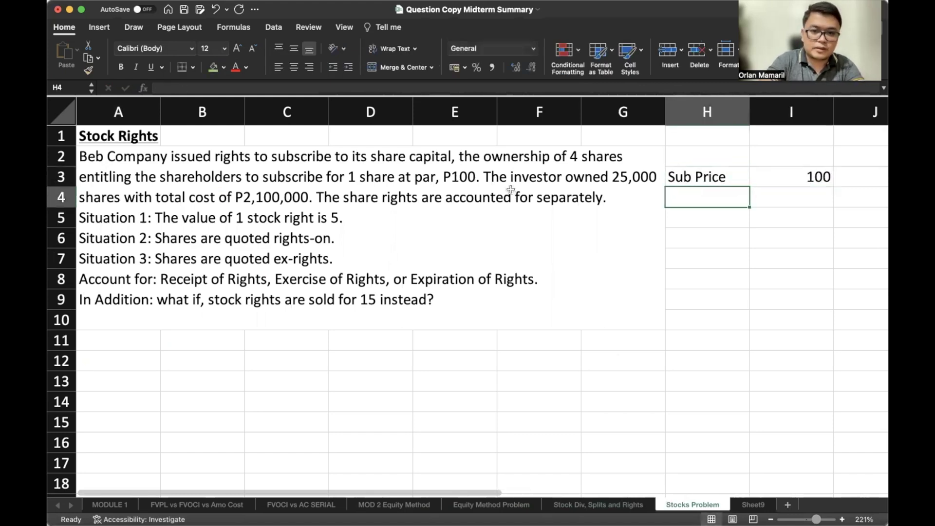
Step: Highlight the subscription terms in the problem text and recheck the notes sheet
double_click(508, 187)
drag(477, 177, 266, 177)
key(Return)
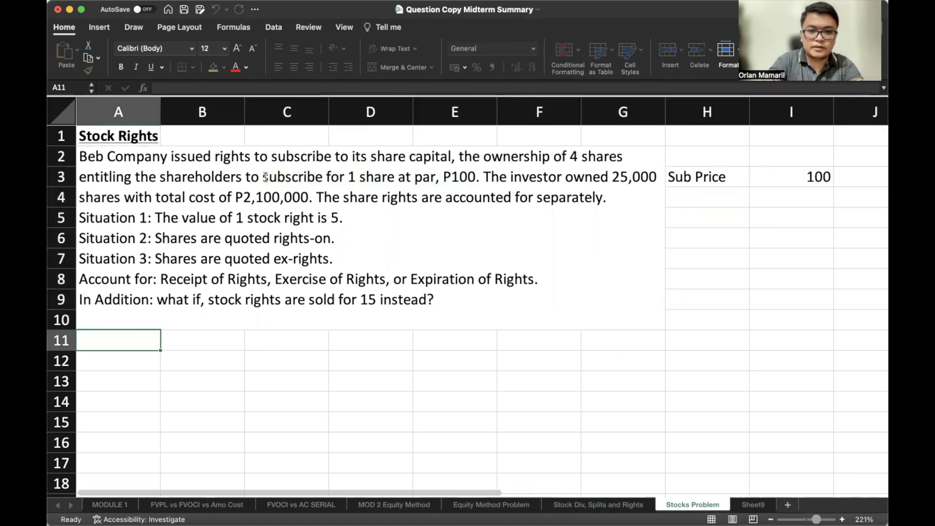
click(606, 506)
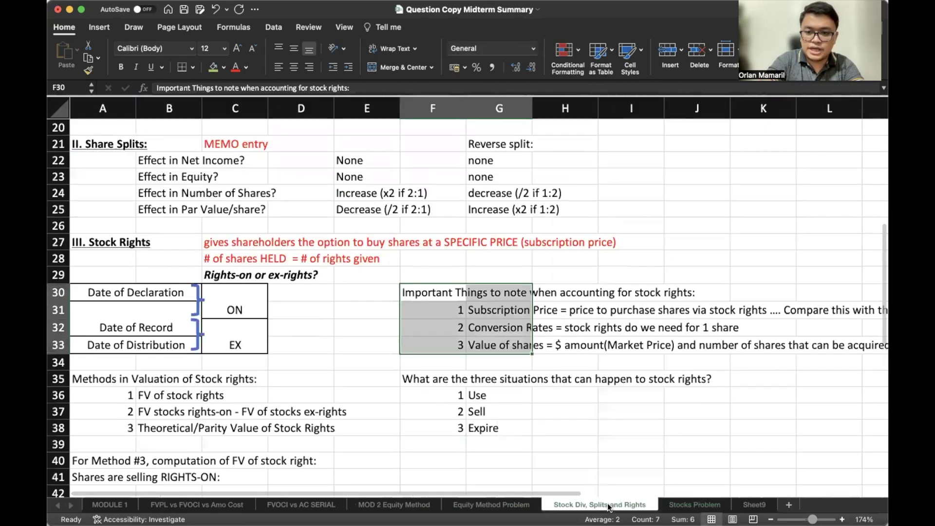
click(687, 504)
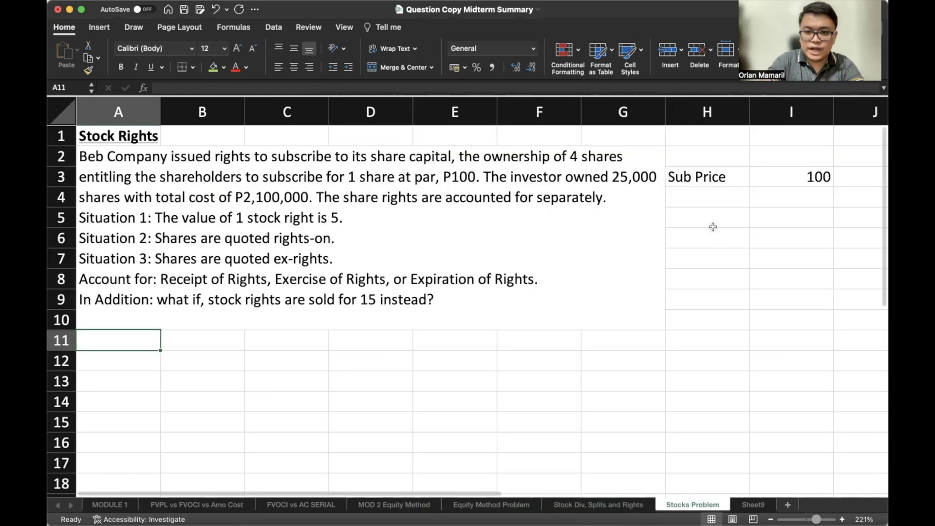
Step: Enter Conv rate in H4 with '4 rights = 1 share' in I4
double_click(713, 199)
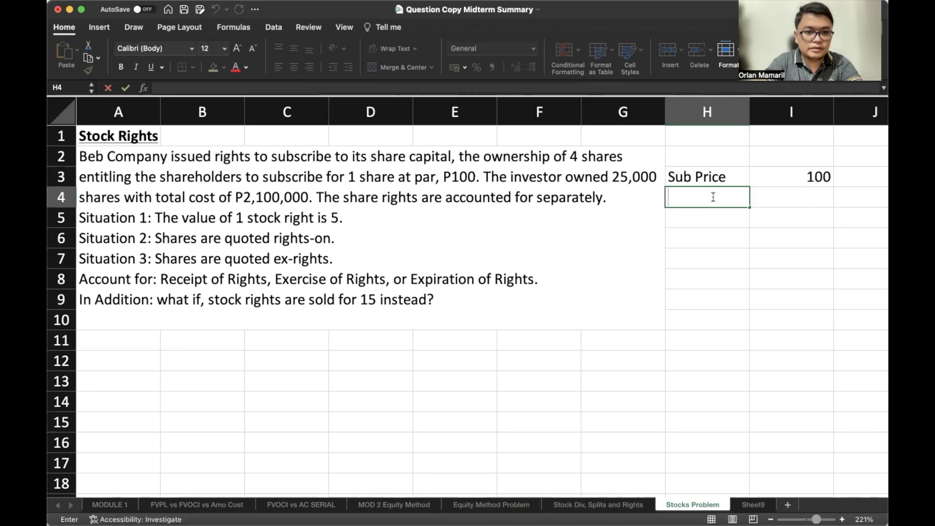
click(714, 219)
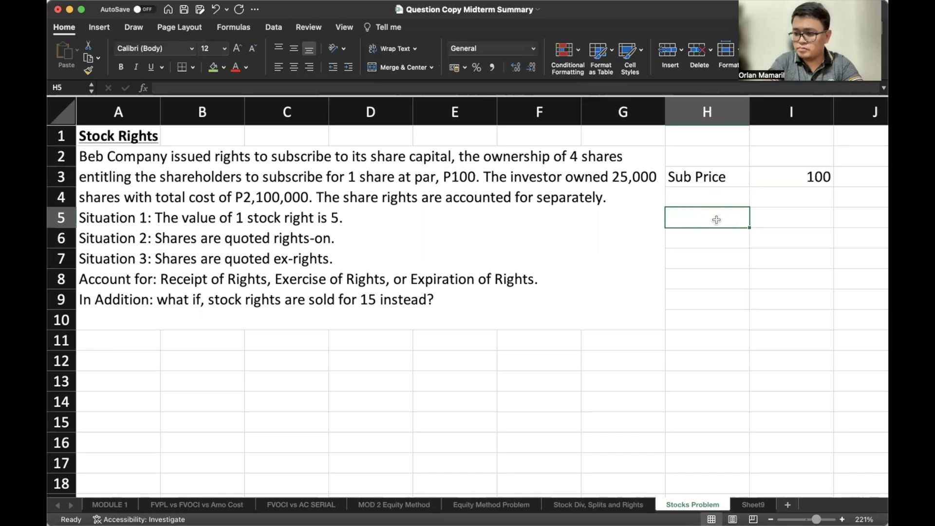
click(703, 199)
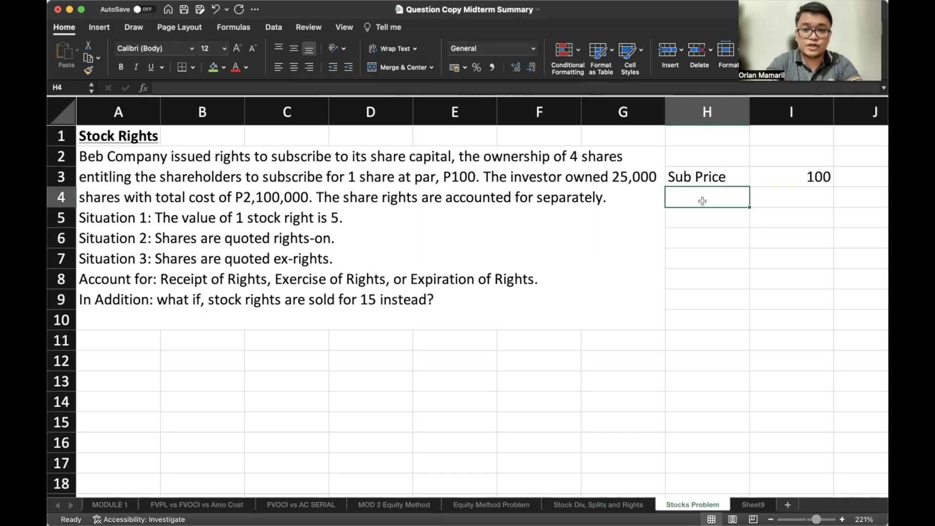
text(Convers)
text(i)
key(BackSpace)
key(BackSpace)
key(BackSpace)
key(BackSpace)
text(rate)
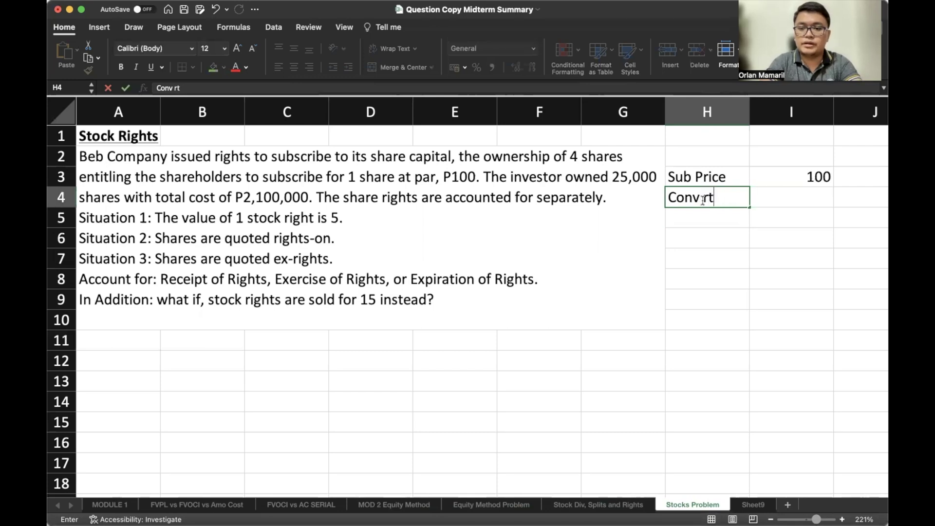
key(Tab)
text(4 git)
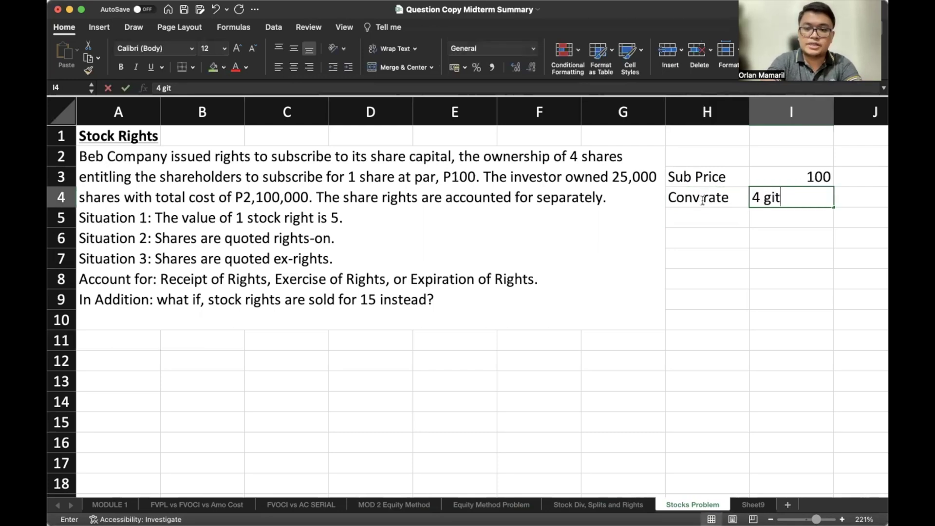
key(BackSpace)
key(BackSpace)
key(BackSpace)
text(rights = )
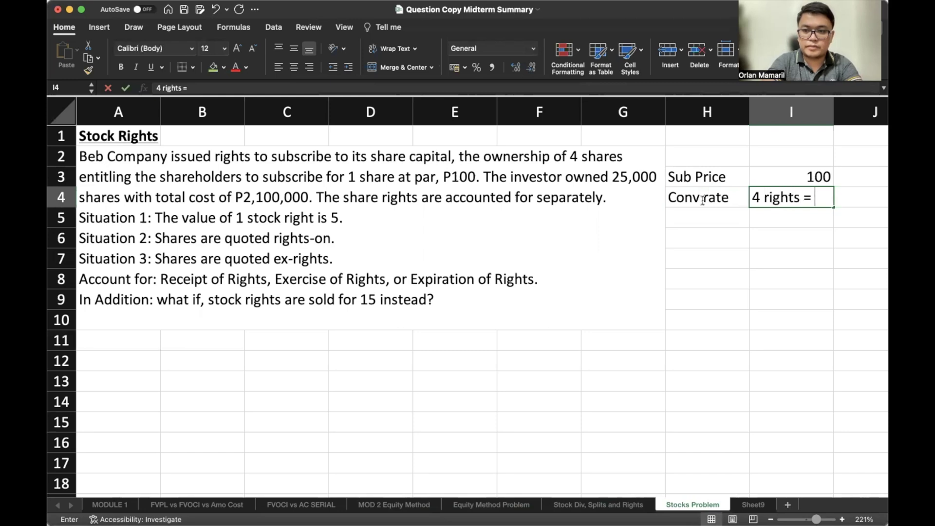
text(1 share)
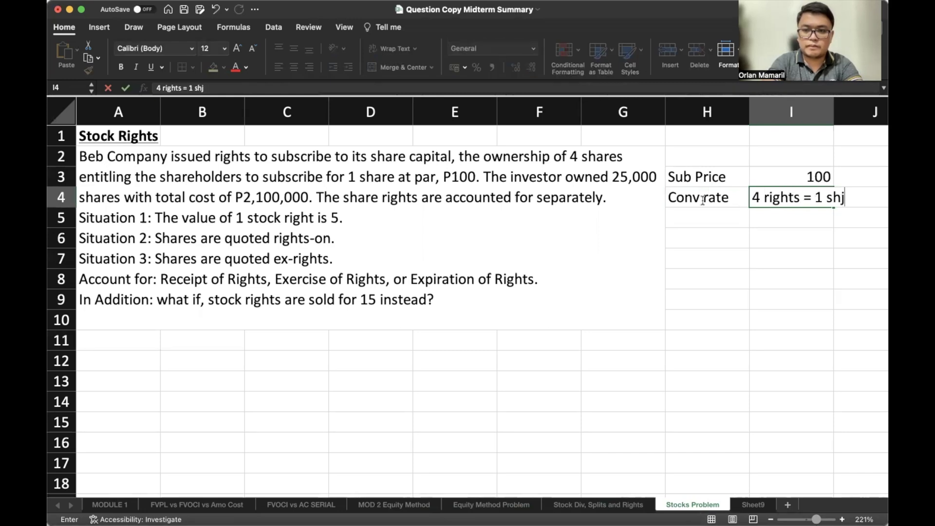
key(Return)
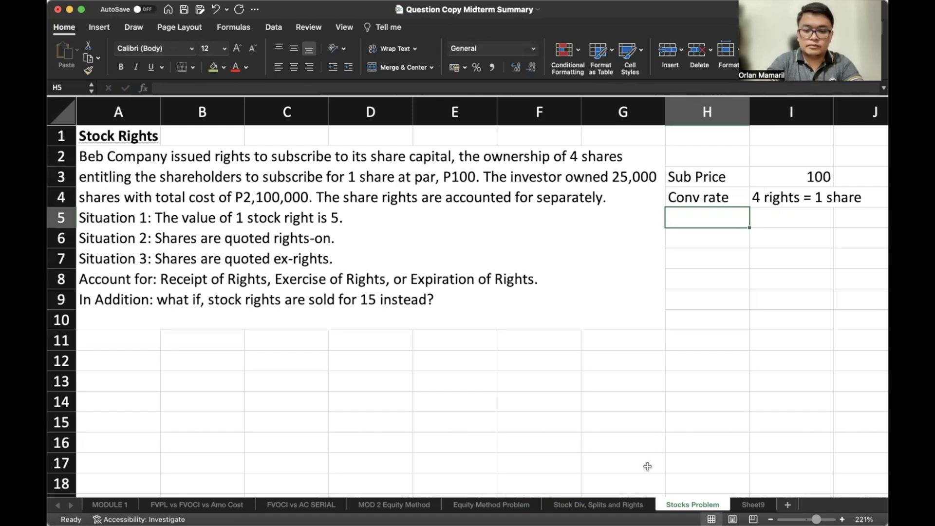
click(621, 507)
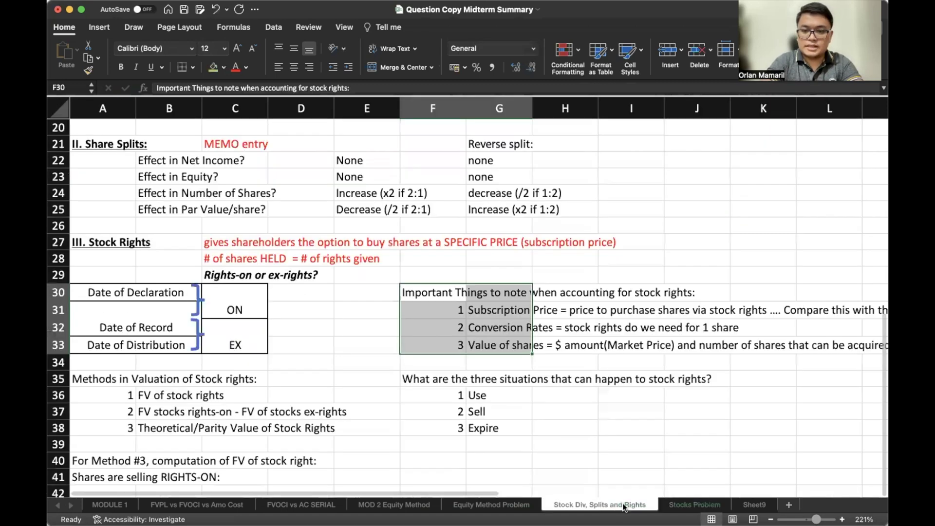
click(681, 507)
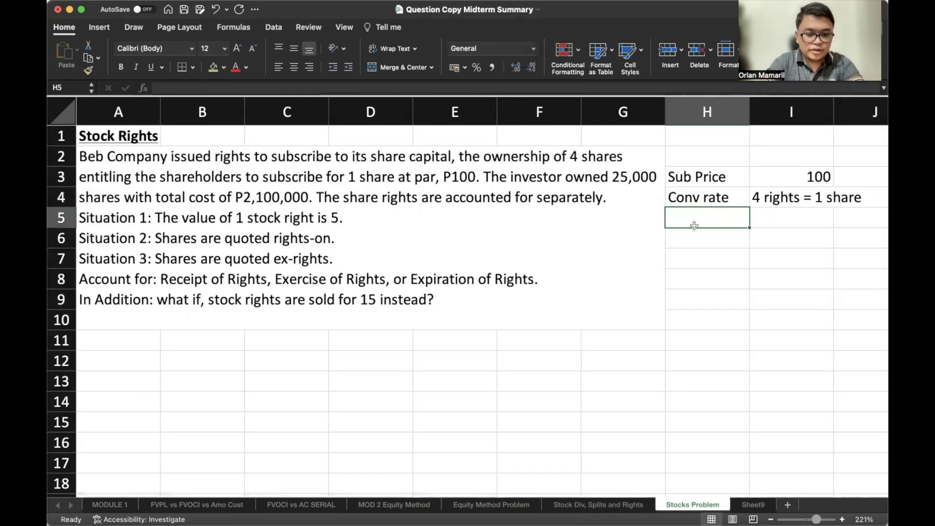
Step: Add the rows Stock Rights 25000 and Conv Rate 4
key(Down)
text(Stock )
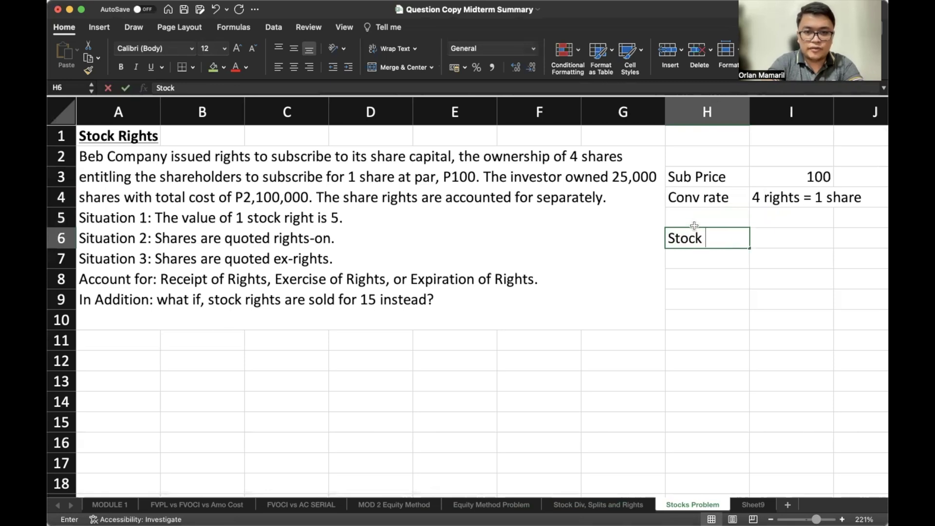
text(Rights)
key(Tab)
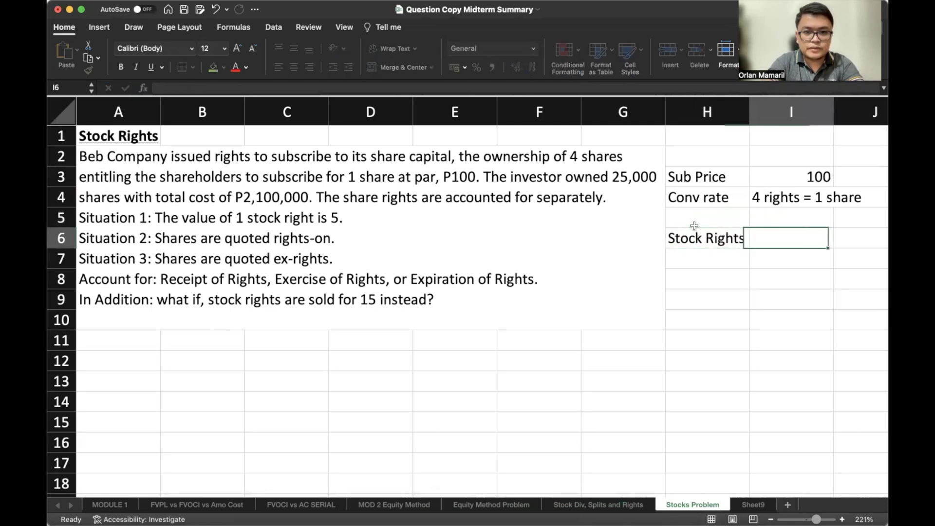
text(2400)
key(BackSpace)
key(BackSpace)
key(BackSpace)
text(500)
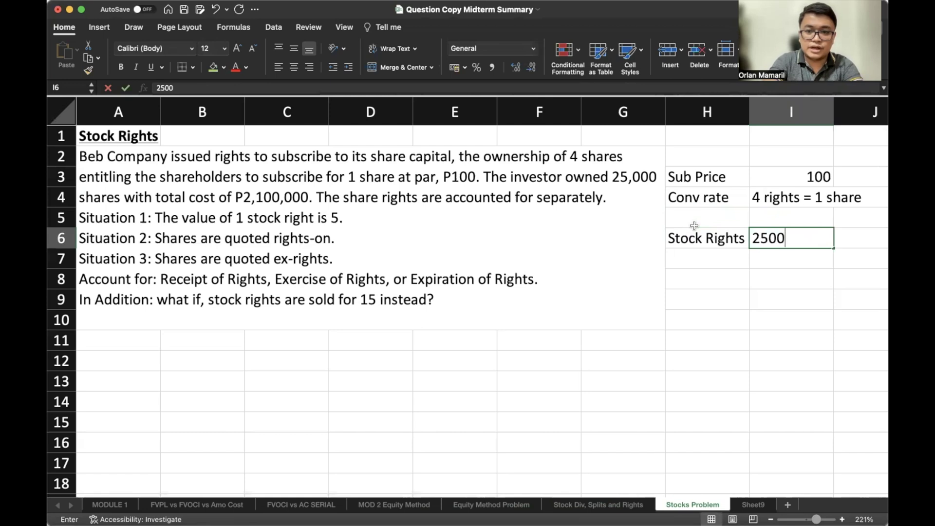
text(0)
key(Return)
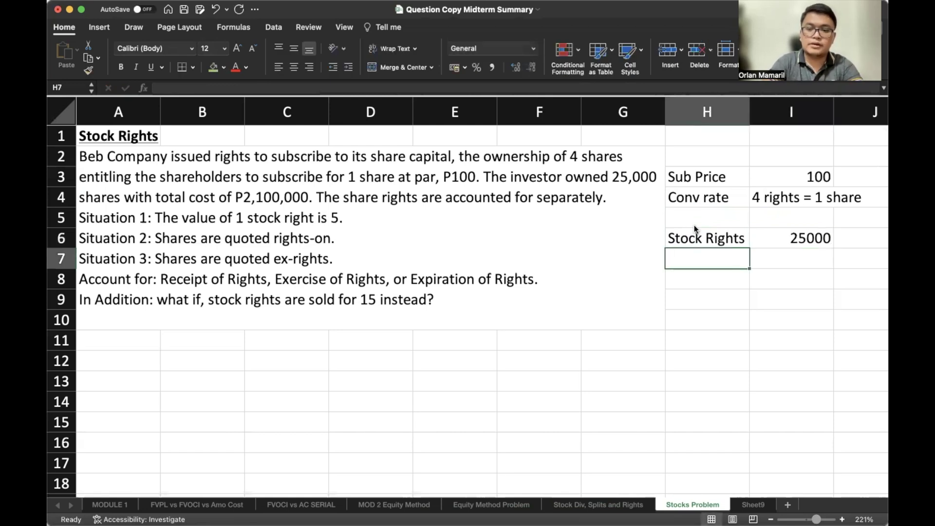
text(Conv Rate)
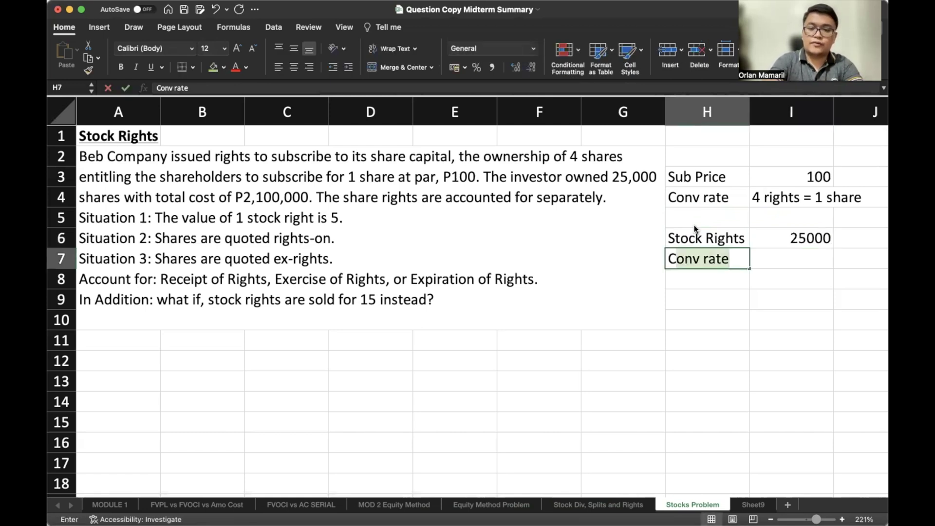
key(Tab)
text(4)
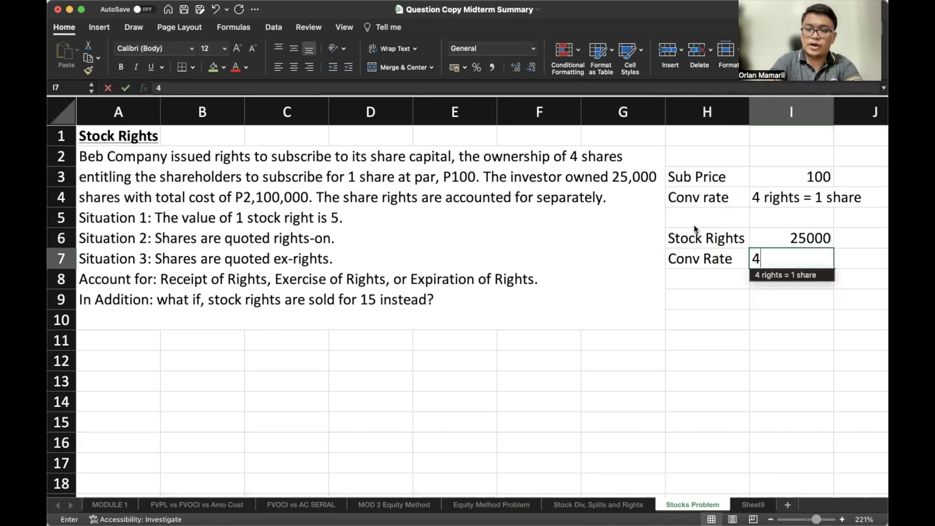
key(Tab)
key(Left)
key(Return)
Step: Label the next row 'Shares that can be acq' in column H
key(Left)
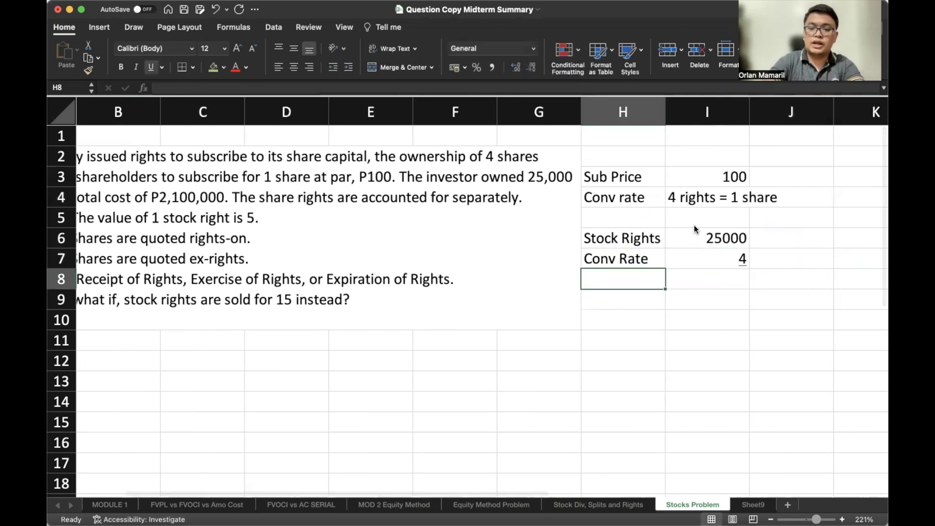
text(Shares acui)
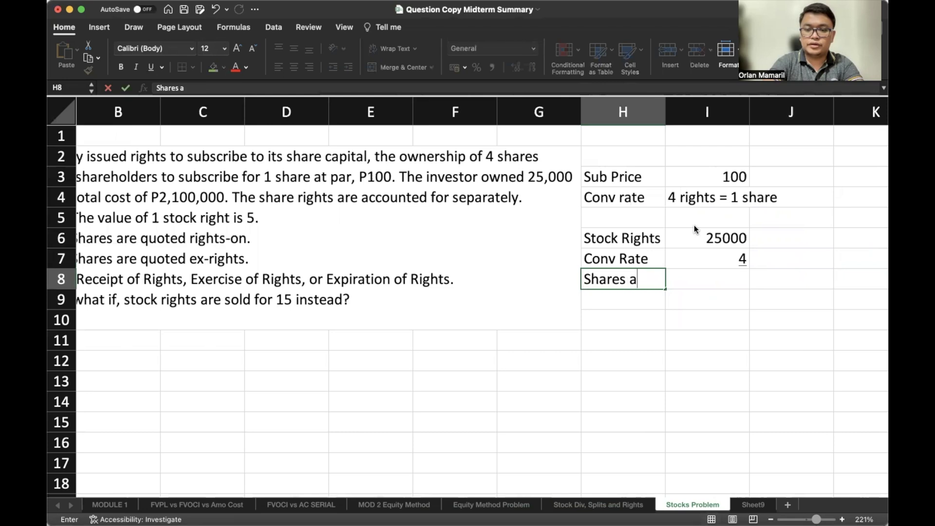
key(BackSpace)
key(BackSpace)
key(BackSpace)
key(BackSpace)
text(that can be acq)
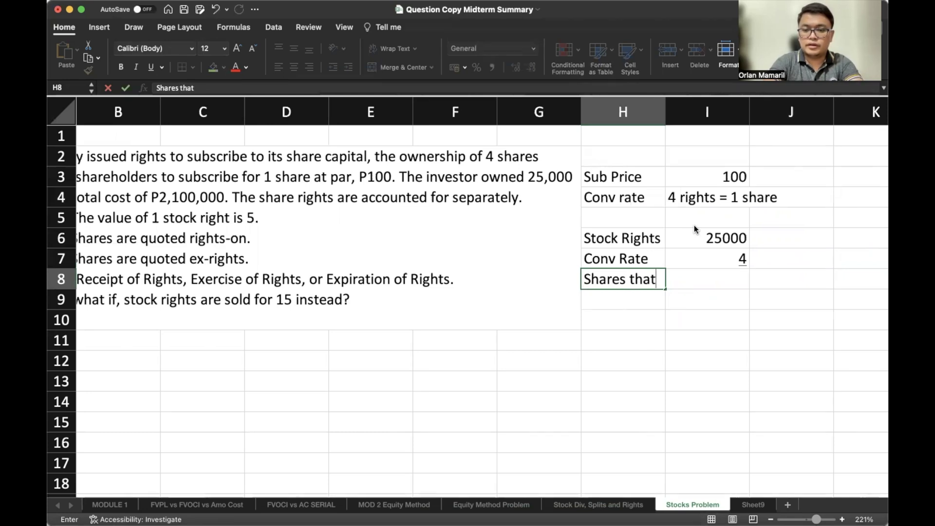
key(Return)
Step: Move 25000 and 4 into J6:J7 and compute =J6/J7 in J8, giving 6250
drag(697, 234, 700, 265)
key(super+c)
click(783, 238)
key(super+v)
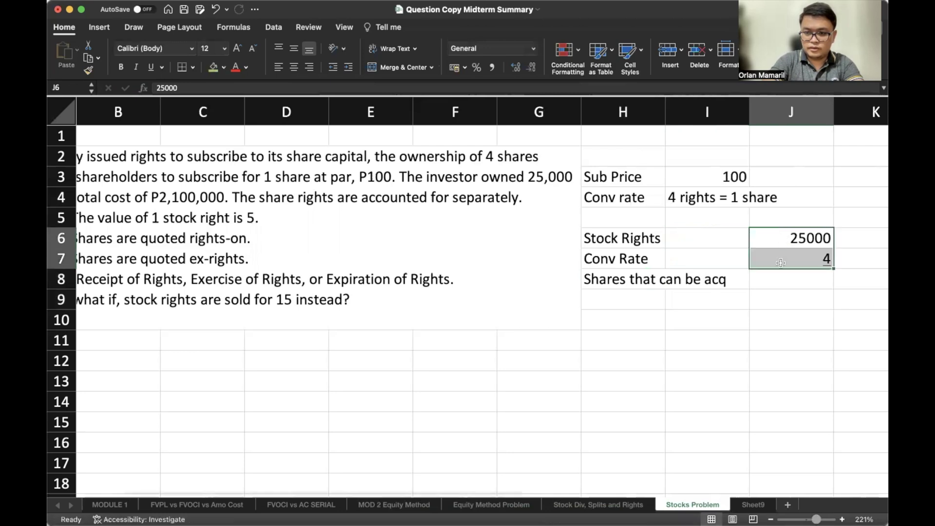
click(785, 279)
text(=)
key(Up)
key(Up)
text(/)
key(Up)
key(Return)
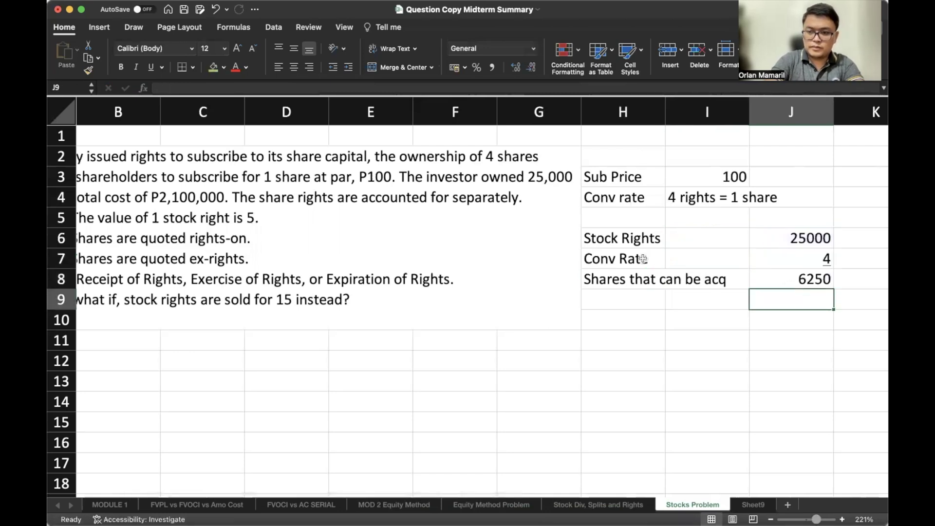
Step: Rename the Conv Rate label to 'Div by:' and verify the shares formula
click(591, 258)
double_click(592, 259)
text(Div by:)
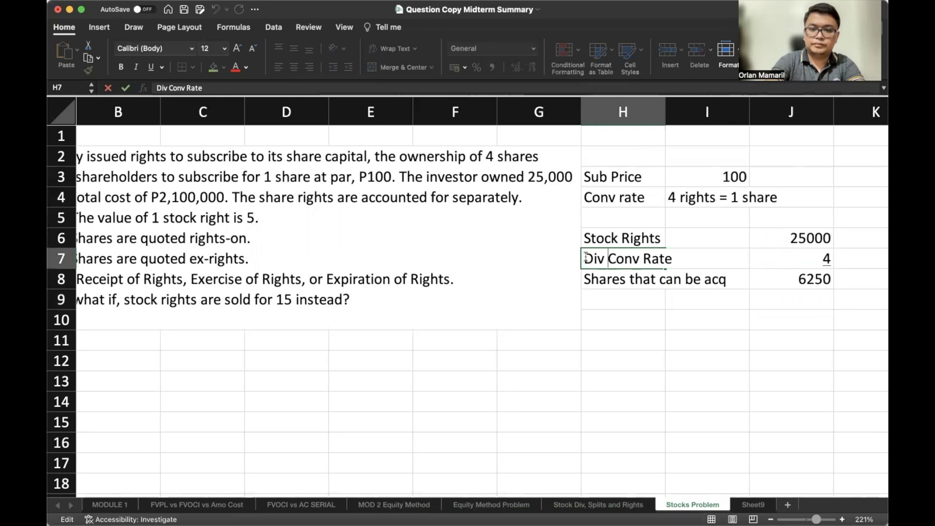
key(Return)
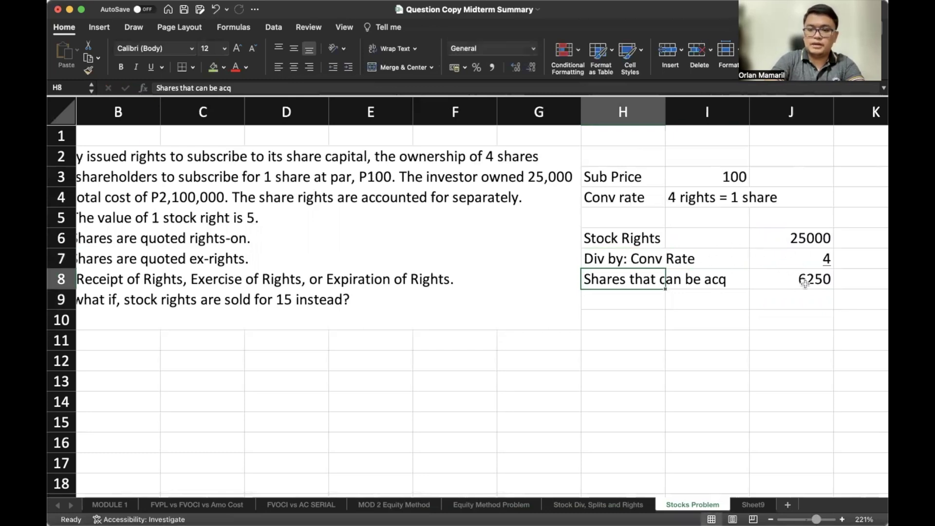
click(802, 282)
scroll(803, 283, left, 2)
scroll(804, 283, up, 1)
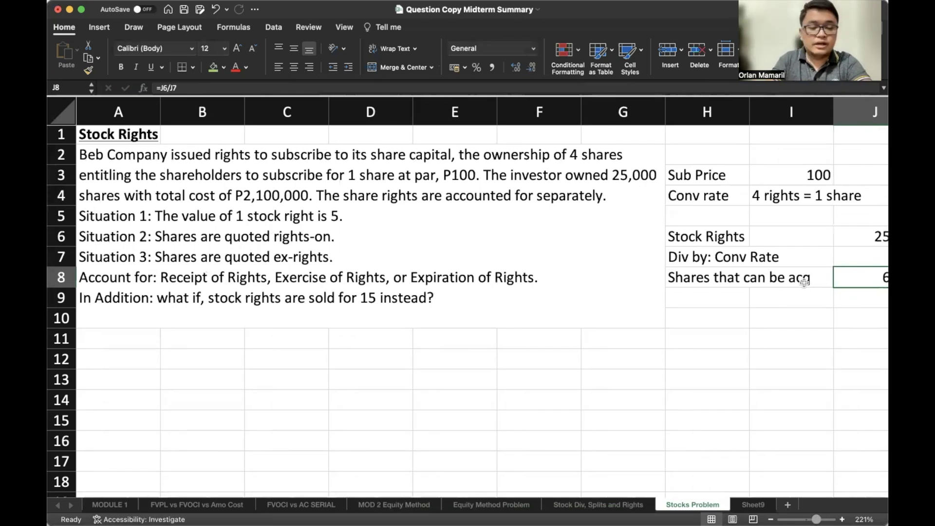
Step: Type the bold, underlined heading 'Accounted for Separately' in A11
click(155, 366)
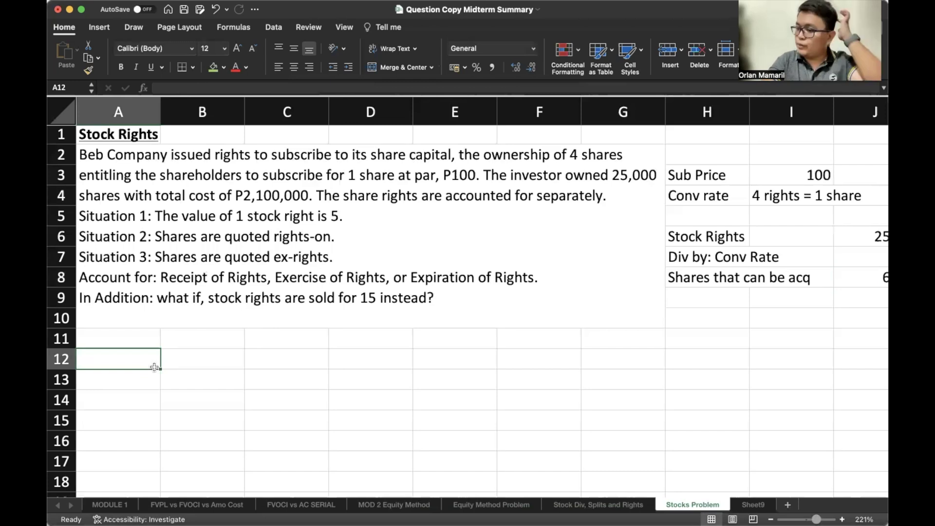
click(133, 345)
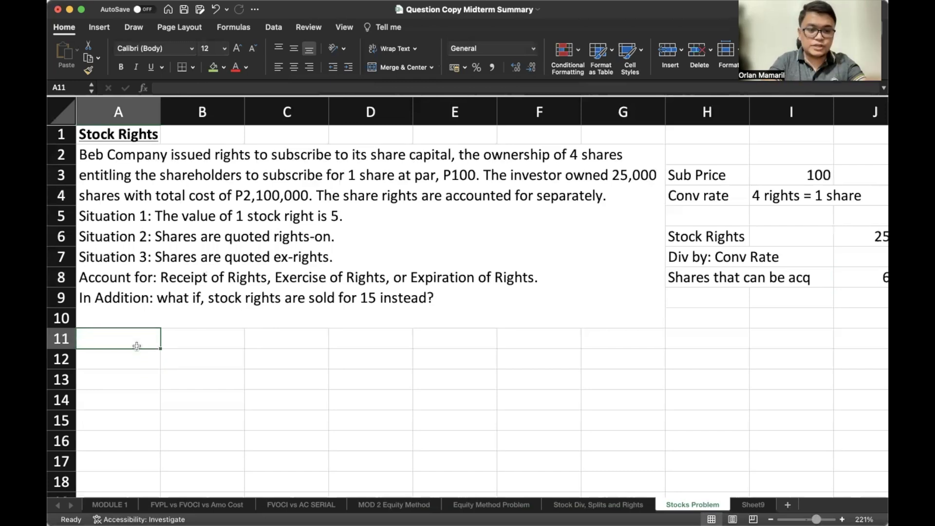
key(super+b)
key(super+u)
text(A)
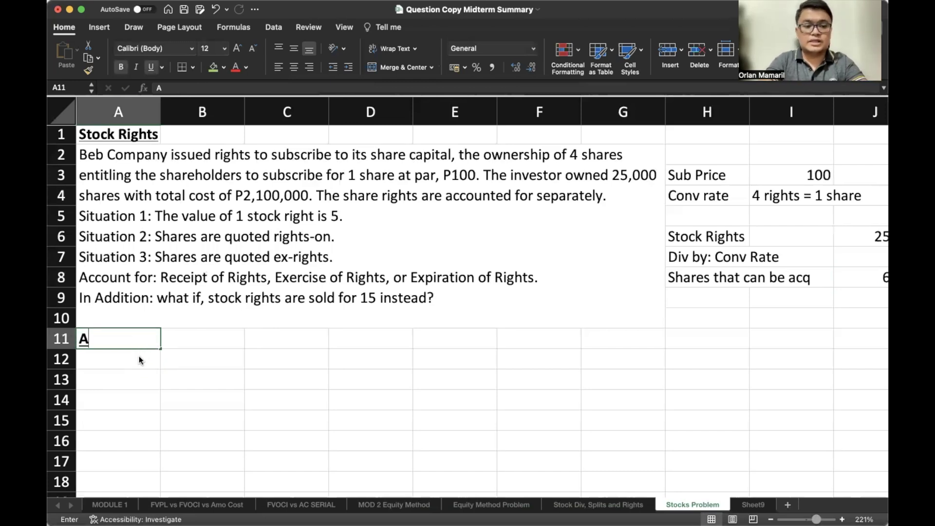
text(ccounted for sa)
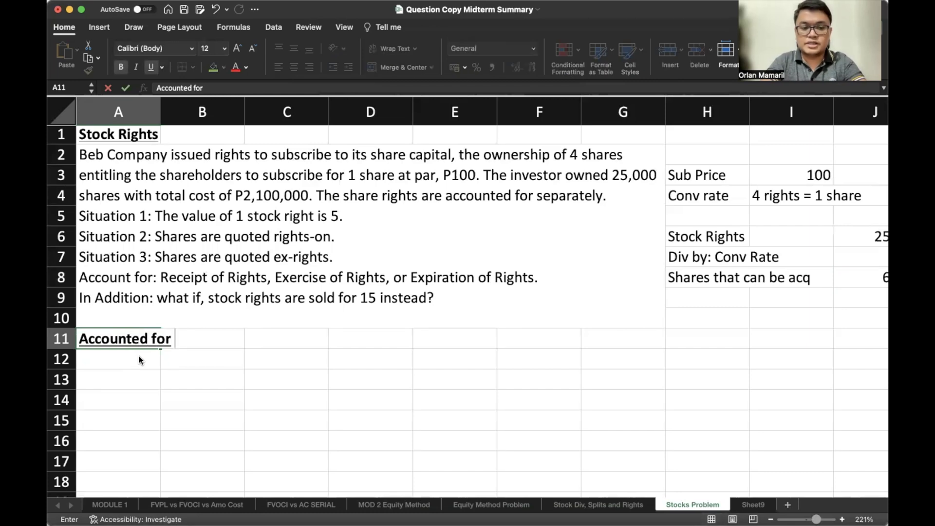
key(BackSpace)
text(E)
key(BackSpace)
key(BackSpace)
text(S)
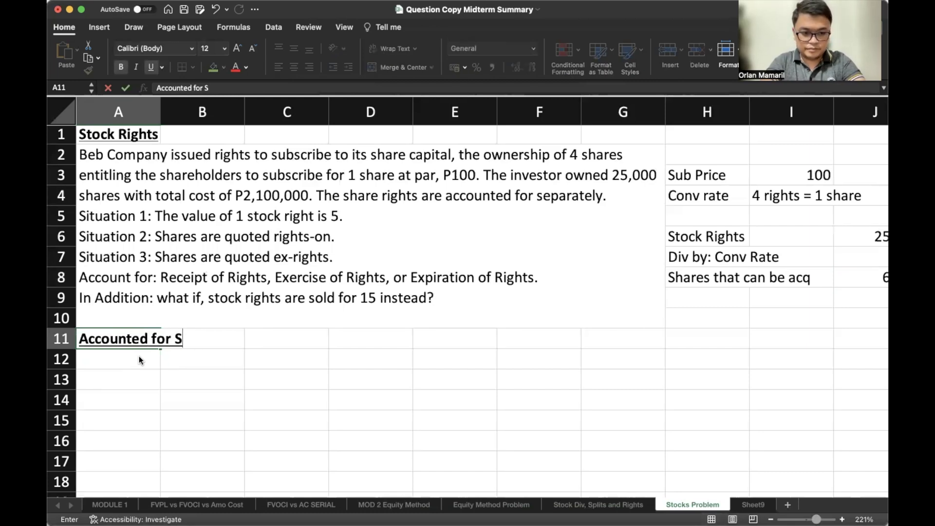
text(eparately)
key(Return)
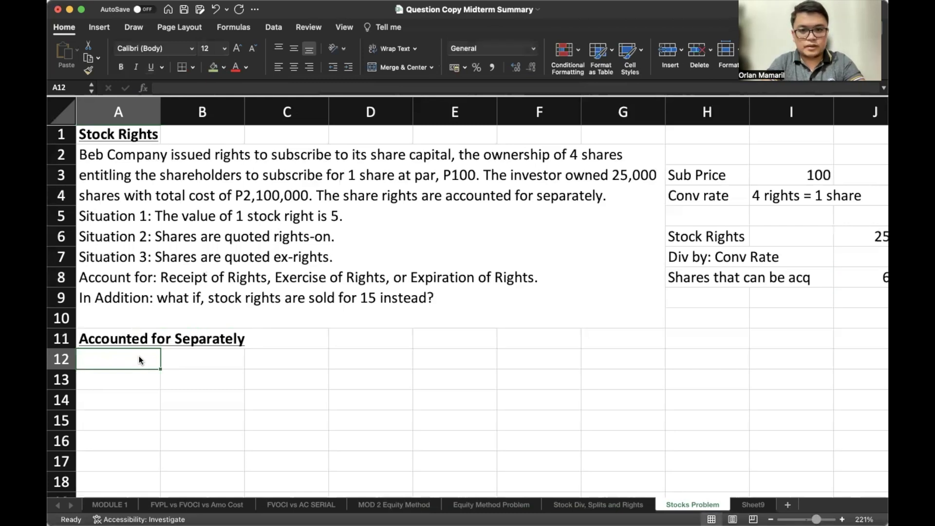
Step: Add the label 'Situation 1:' and the italic label 'Receive Shares:' below it
text(Situation 1:)
key(Return)
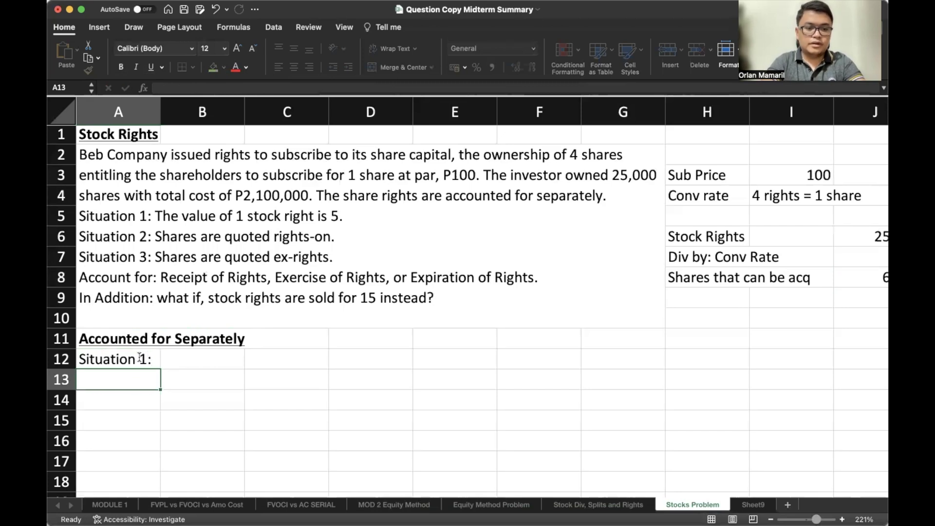
key(cmd+i)
text(ER)
key(BackSpace)
key(BackSpace)
text(Receive S)
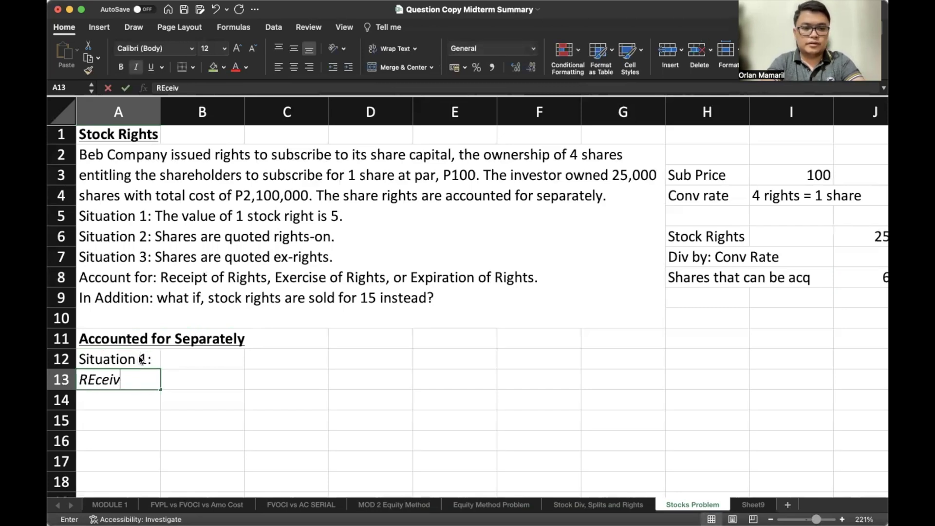
text(hares:)
key(Return)
Step: Enter the accounts Stock Rights (debit) and Investment in Equity Securities (credit)
key(Tab)
text(Stock)
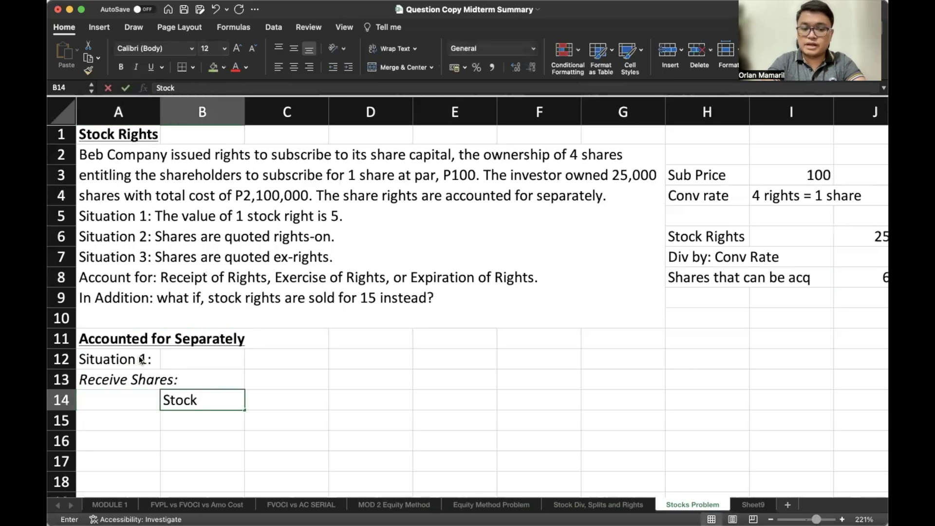
text( Rights)
key(Return)
key(Tab)
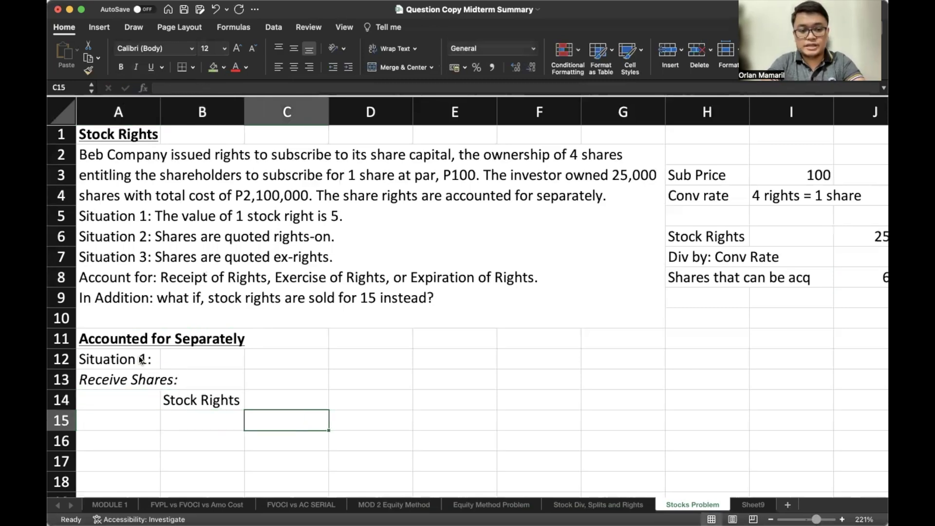
text(Investment)
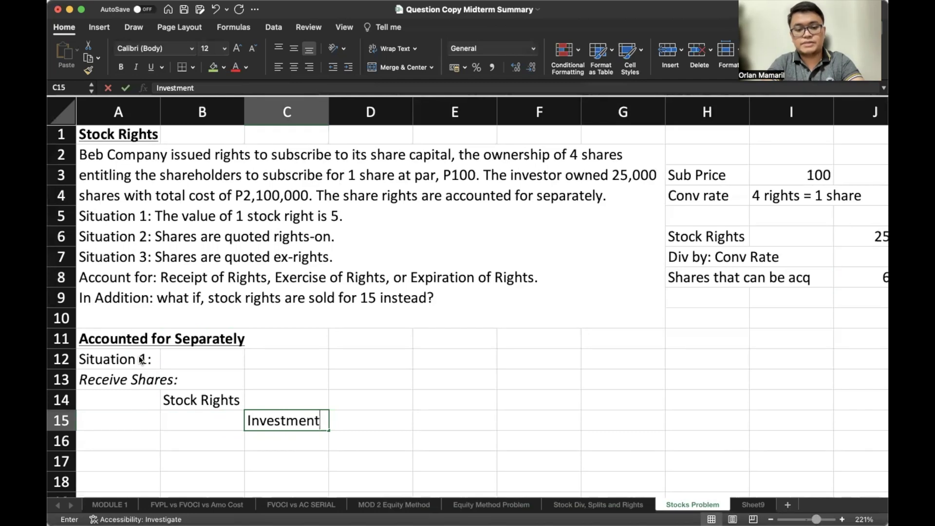
text( in Equity Securities)
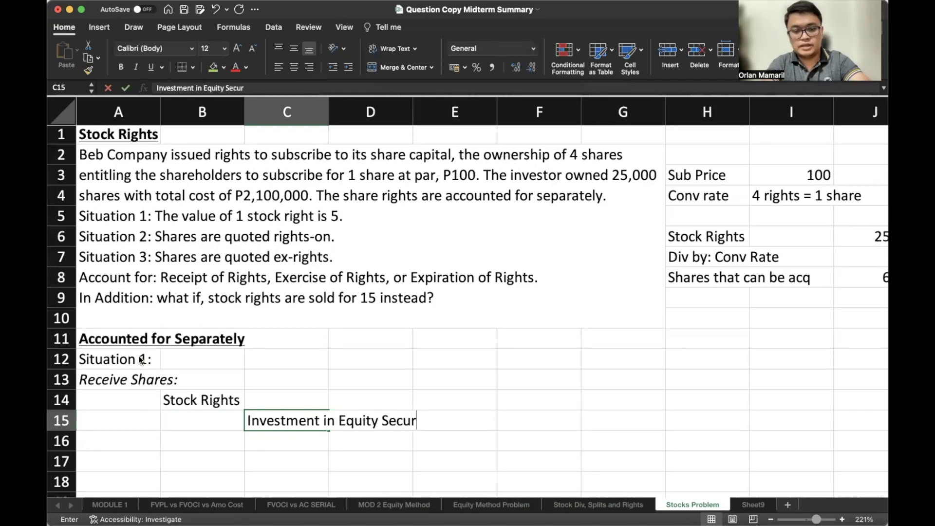
key(Return)
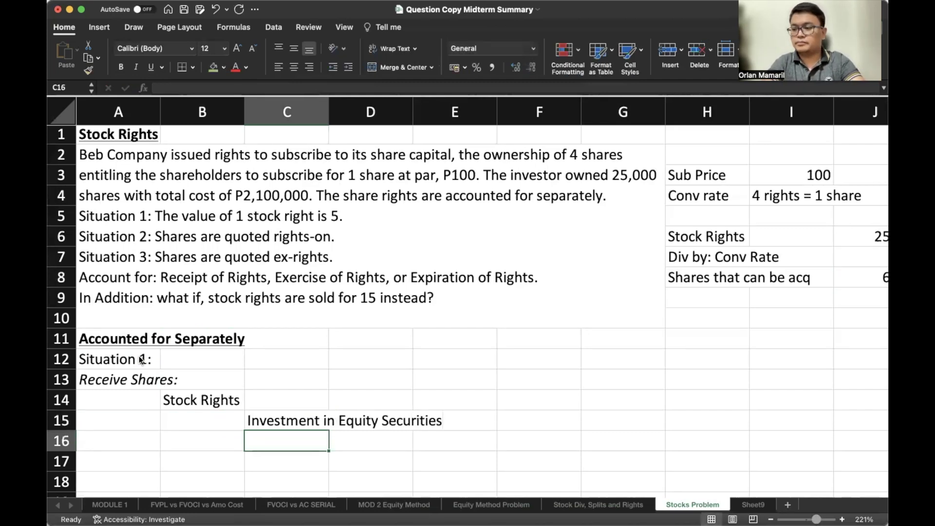
key(Left)
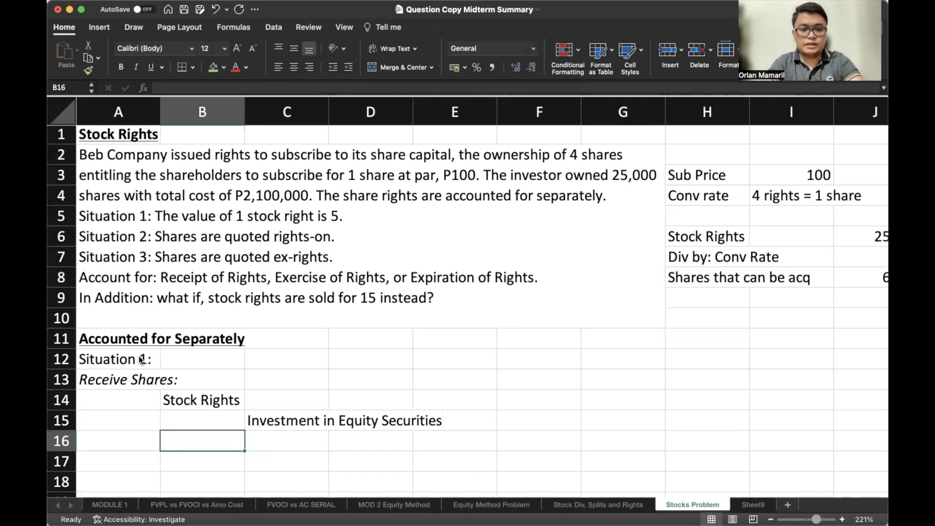
Step: Enter =5*25000 as the debit in D14 and =D14 as the credit in E15
click(341, 400)
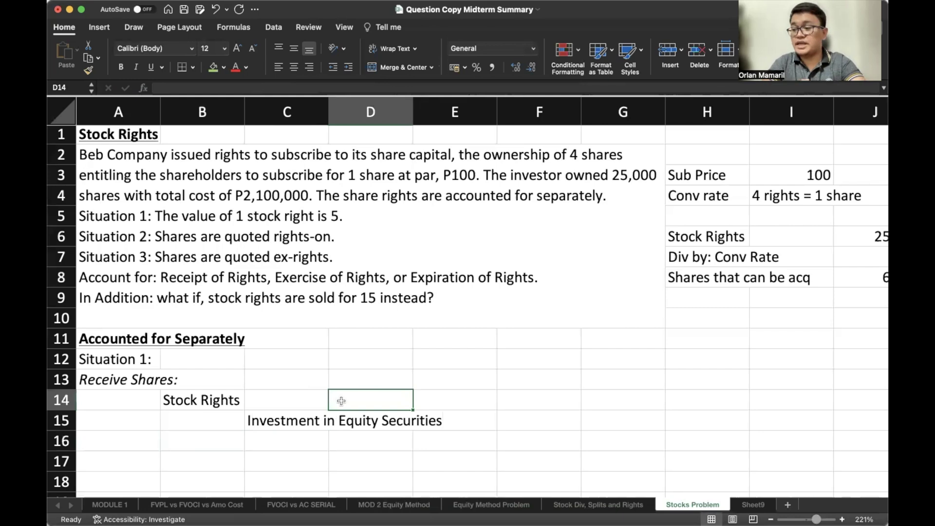
text(5)
key(BackSpace)
text(=5*)
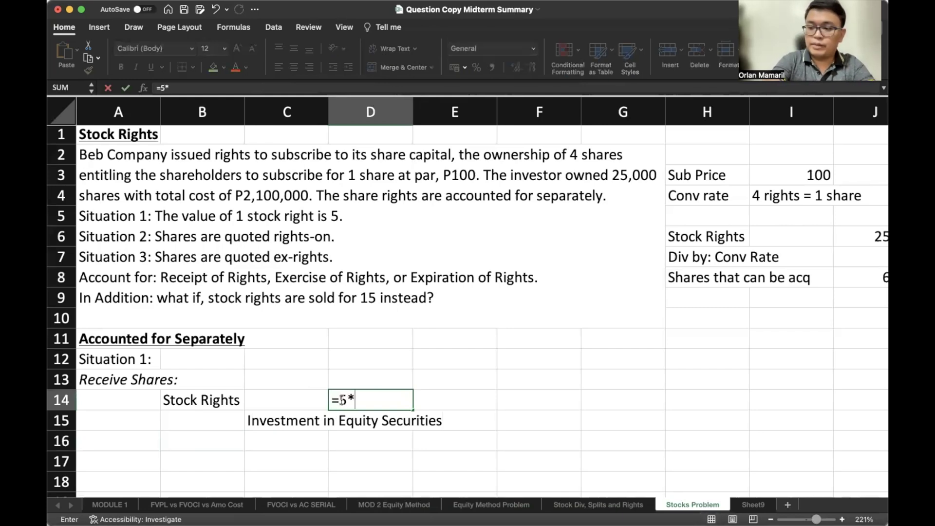
text(25000)
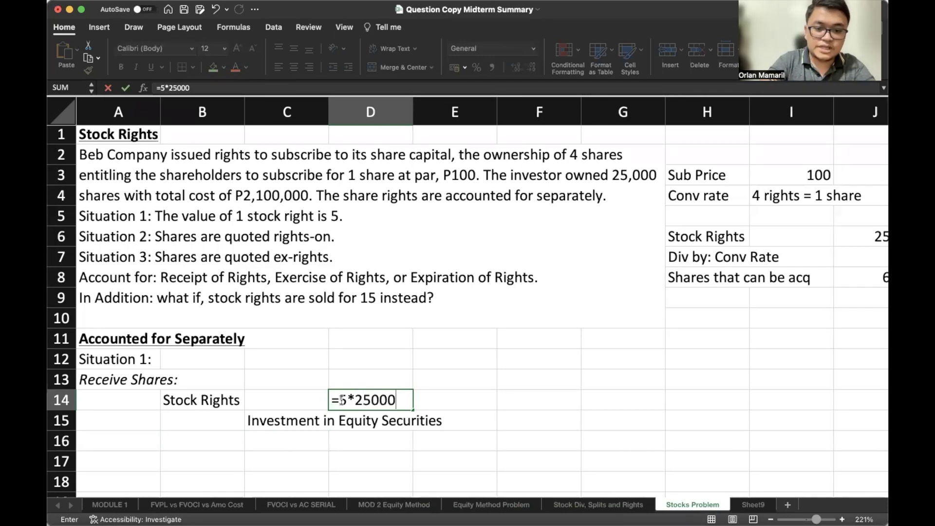
key(Return)
key(Right)
text(=)
click(341, 401)
key(Return)
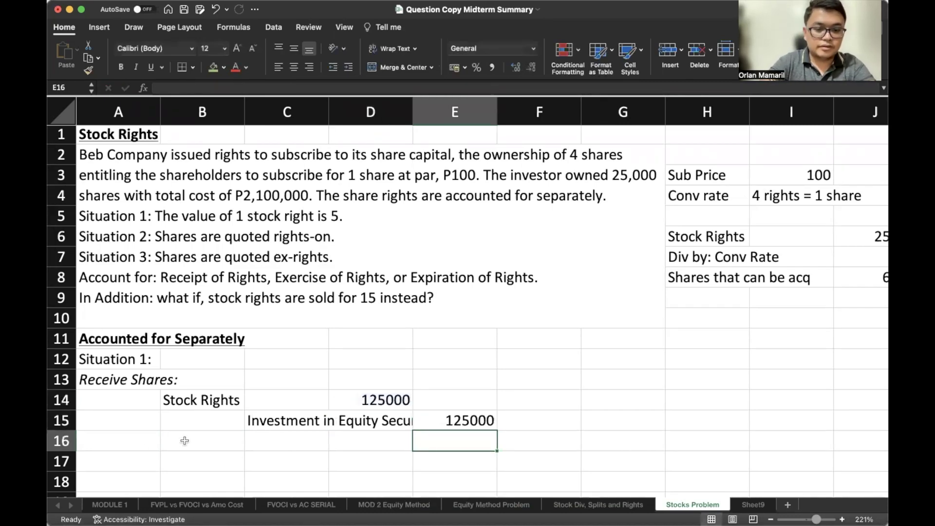
Step: Add the italic note '(5 FV x 25k SR)' below the entry
click(113, 420)
text((5)
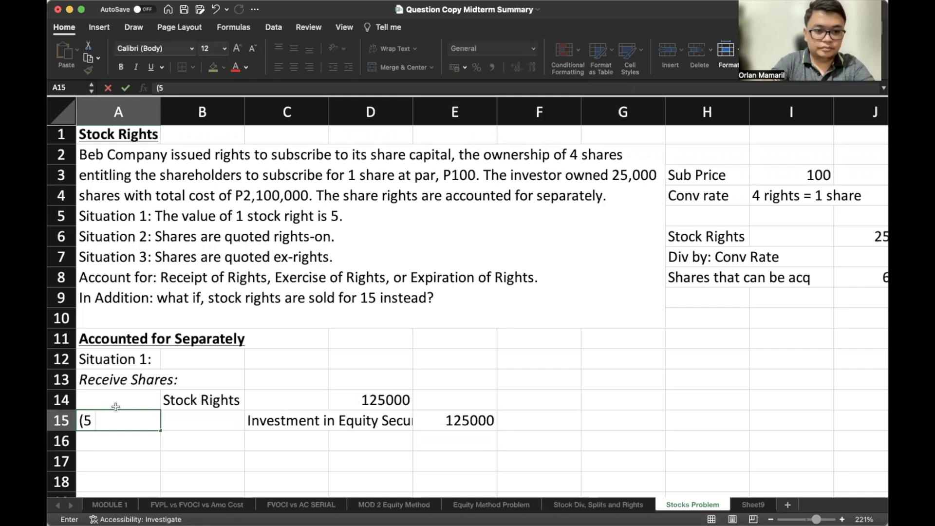
text( FV x 25)
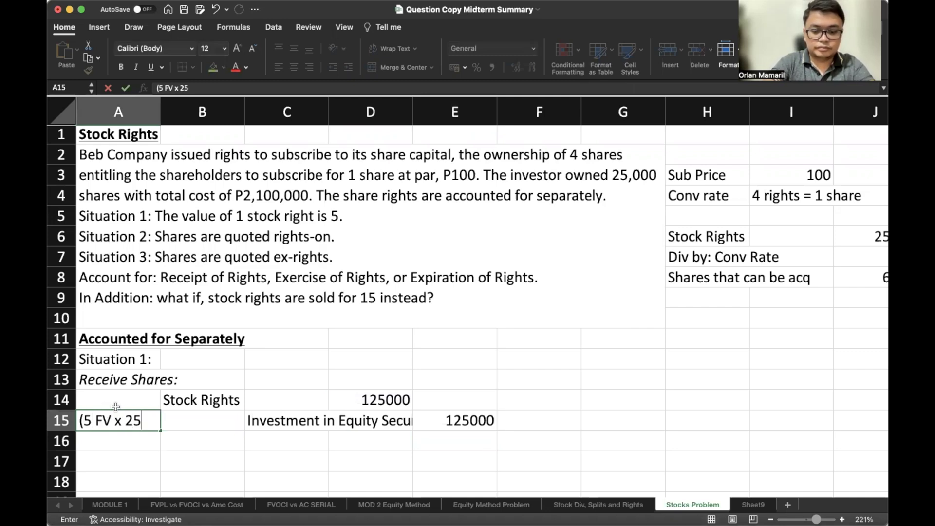
text(k r)
text(SR))
key(Return)
click(119, 422)
key(super+i)
scroll(121, 443, down, 2)
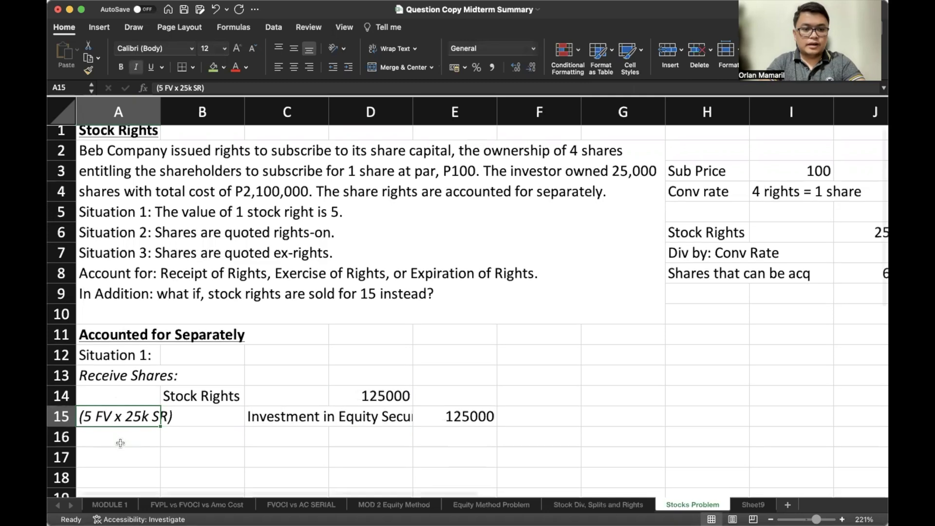
scroll(120, 443, up, 1)
scroll(120, 443, down, 1)
click(137, 428)
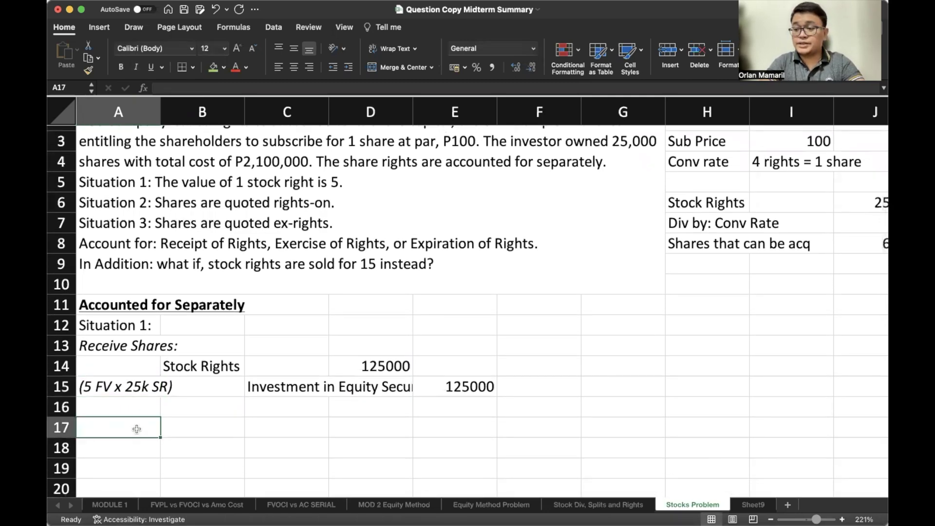
Step: Add the italic label 'USE rights:' in the next row
text(Exerc)
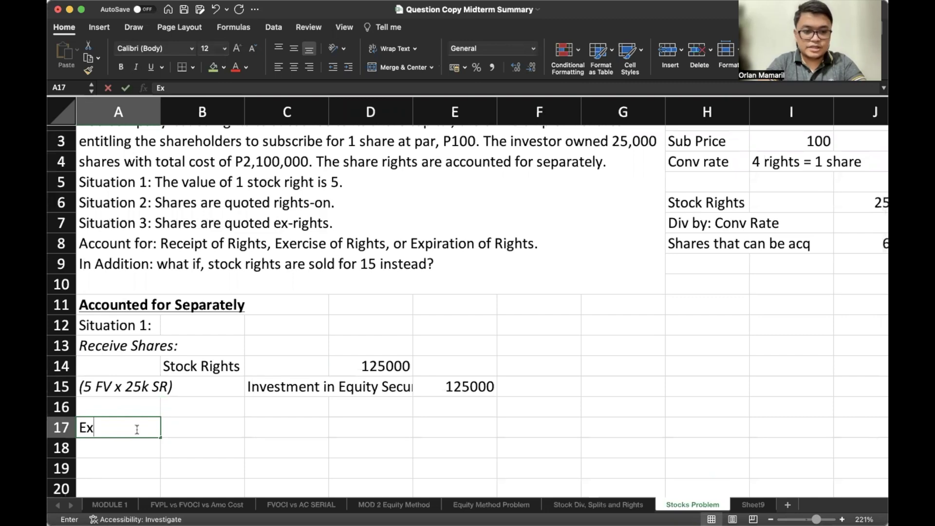
key(BackSpace)
key(BackSpace)
key(BackSpace)
key(BackSpace)
key(BackSpace)
text(US)
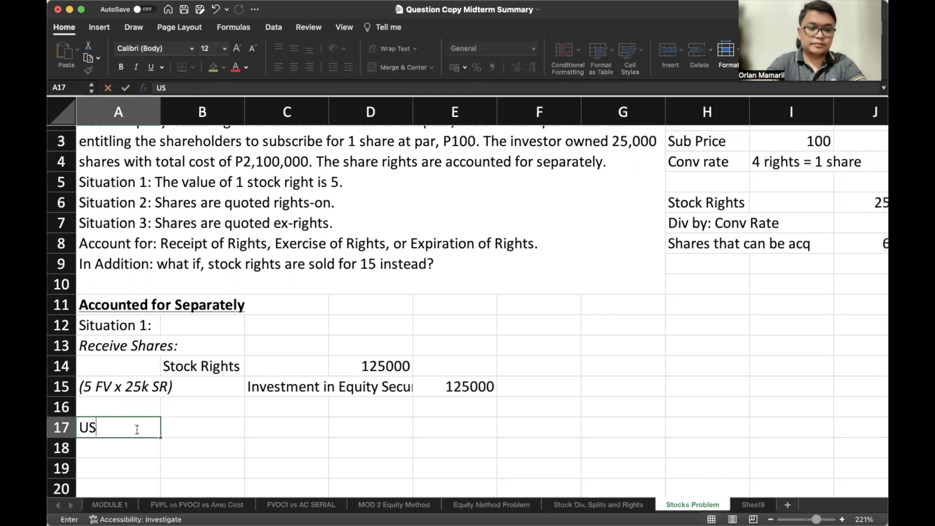
text(E rights:)
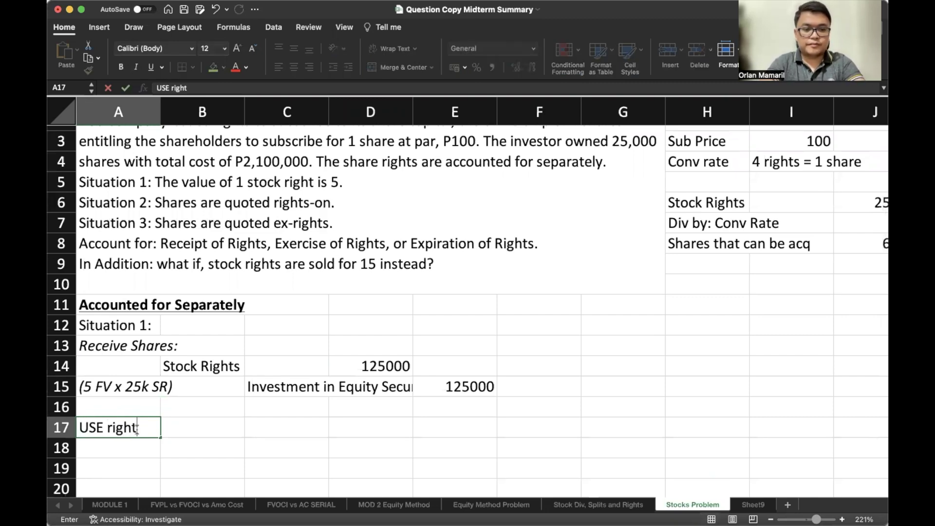
key(Return)
click(137, 428)
key(super+i)
key(Right)
key(Down)
key(Up)
Step: Write the debit line as 'Cash (6,250 shares x 100)' in B17
text(Cash)
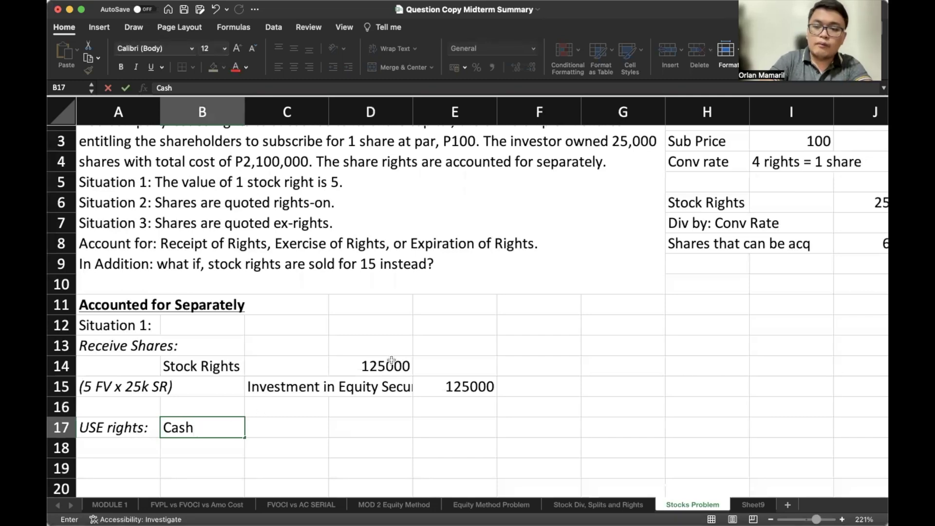
scroll(391, 361, right, 2)
scroll(392, 360, up, 1)
scroll(392, 360, left, 1)
scroll(392, 360, down, 1)
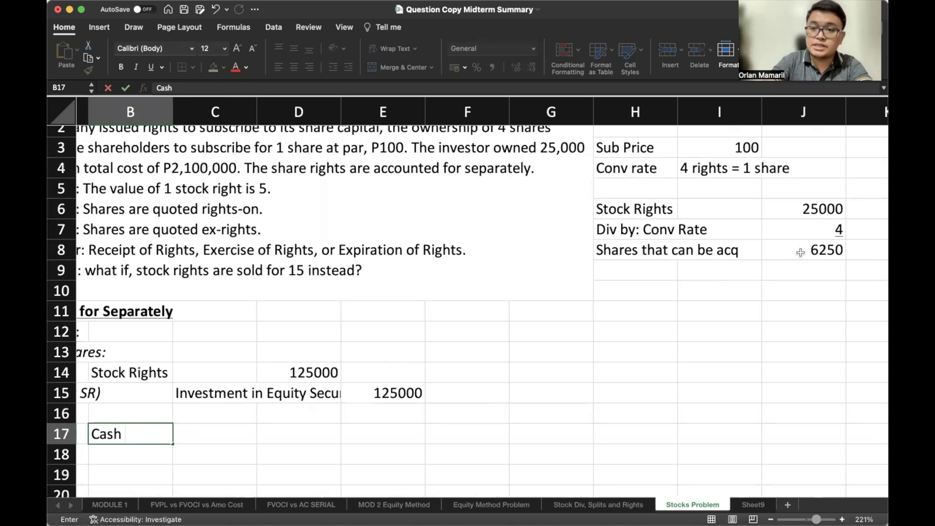
scroll(633, 283, left, 3)
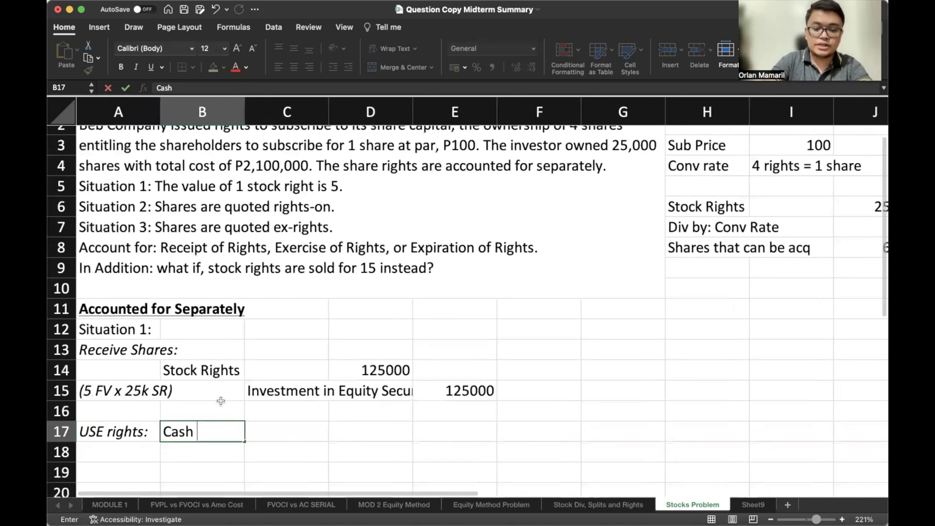
text(6,205)
key(BackSpace)
key(BackSpace)
text(50 x)
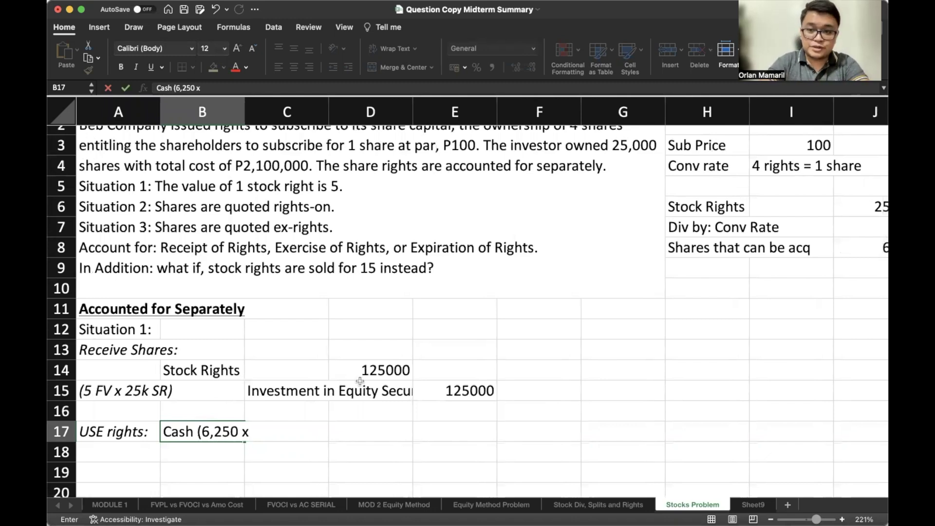
scroll(752, 236, up, 1)
scroll(752, 236, right, 1)
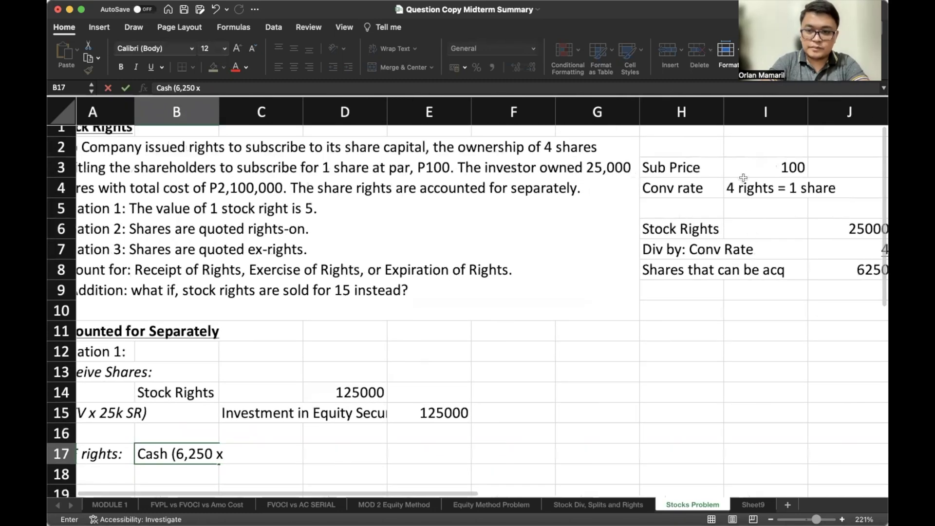
scroll(465, 367, left, 2)
scroll(465, 367, down, 2)
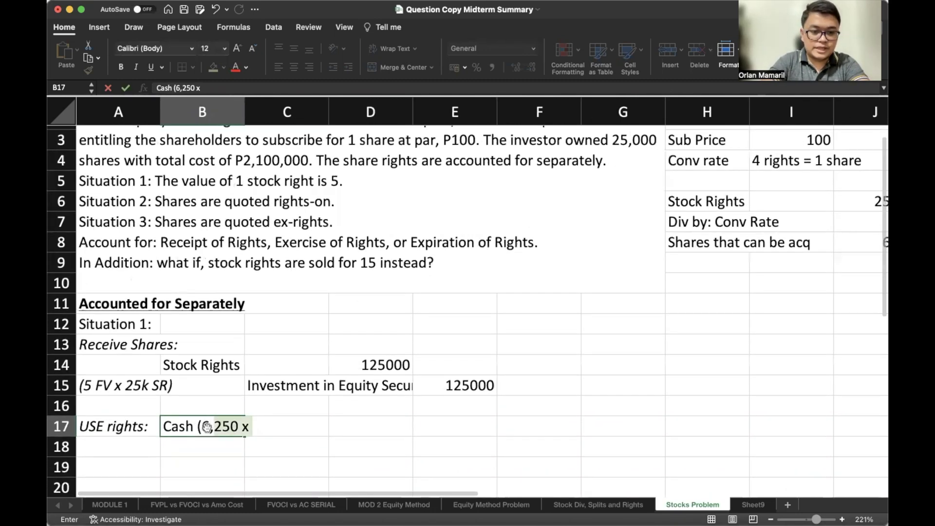
drag(198, 427, 241, 427)
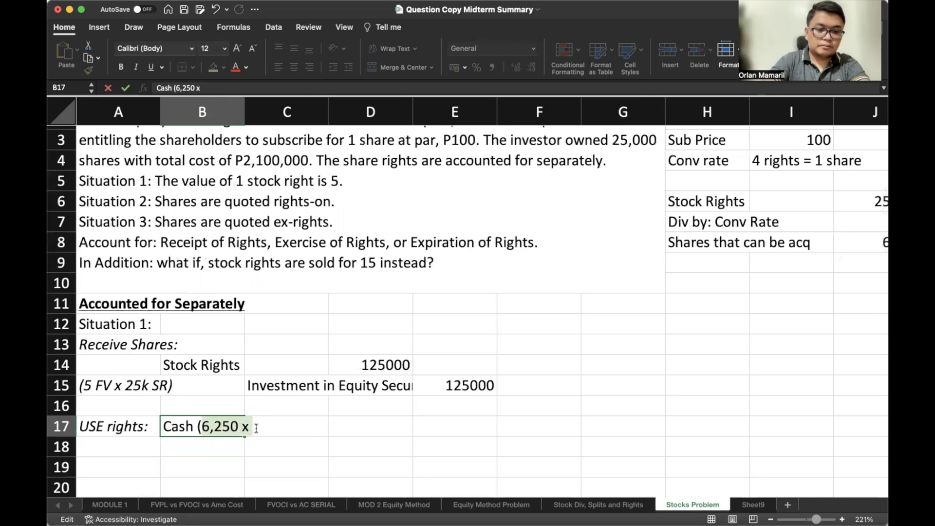
text(100)
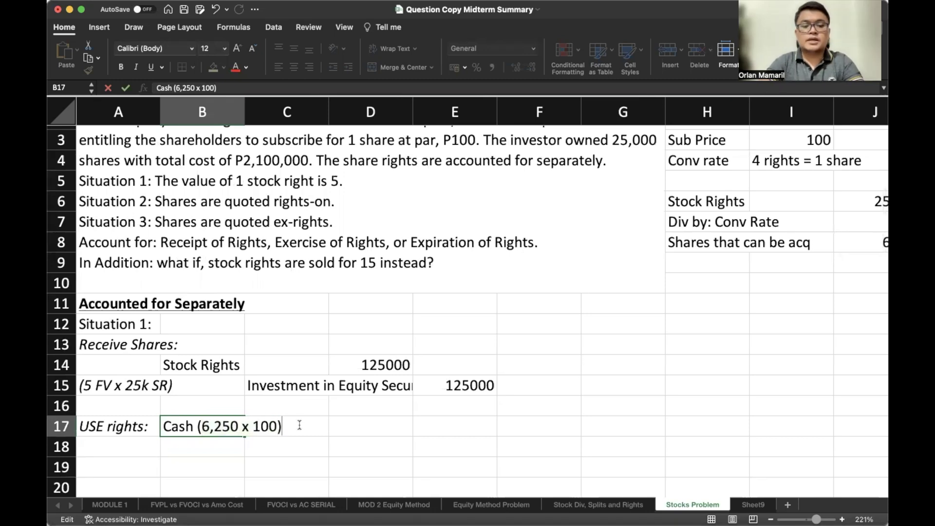
text(shares)
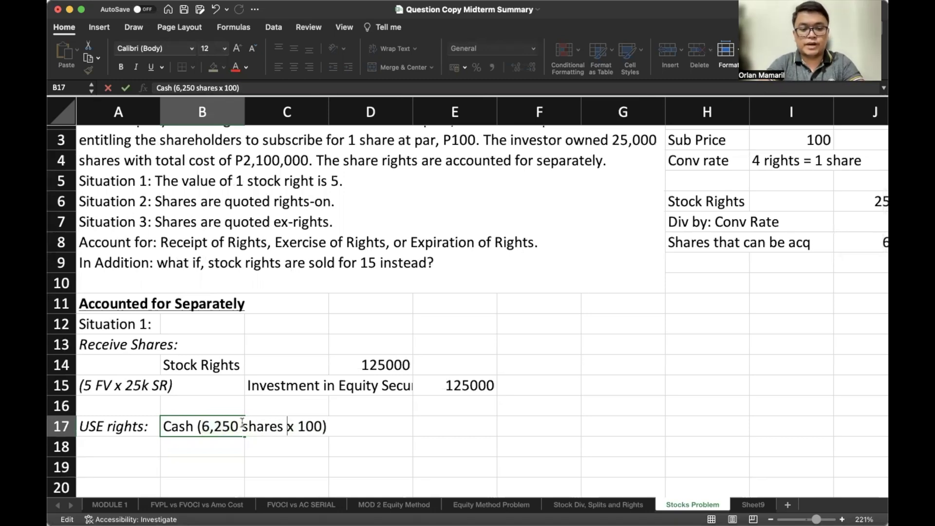
click(399, 460)
Step: Enter =6250*100 in D17 for the 625000 Cash amount
click(399, 411)
click(399, 428)
text(=6250*100)
key(Return)
key(super+a)
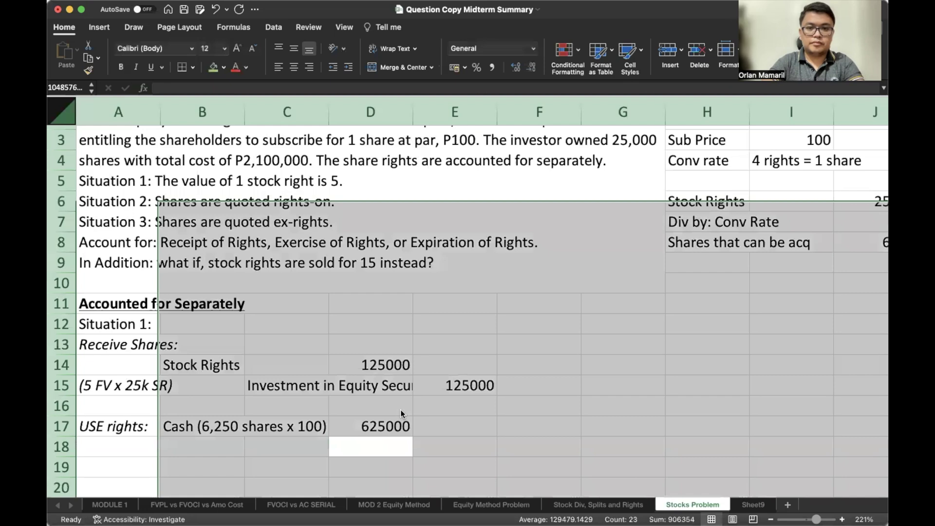
Step: Apply Comma Style sheet-wide and set the merged question cell A2 to General
click(492, 67)
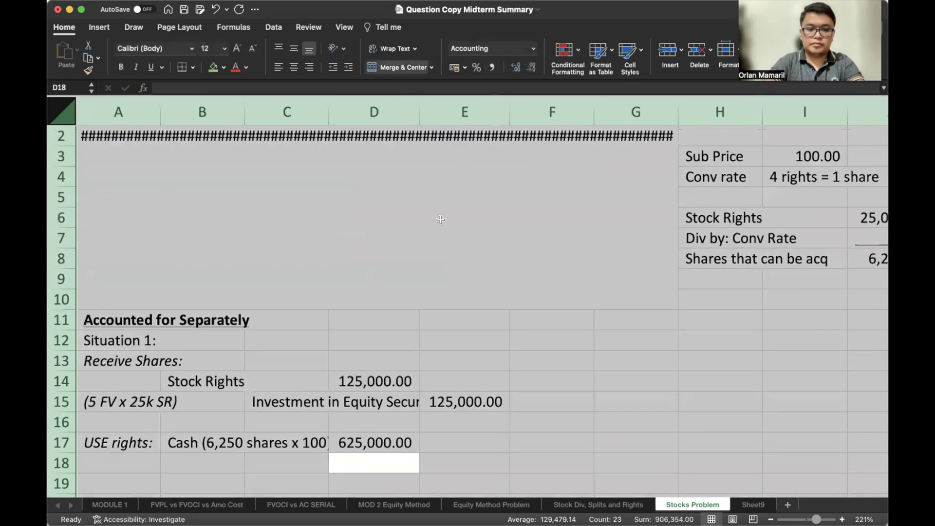
click(441, 195)
click(493, 46)
text(General)
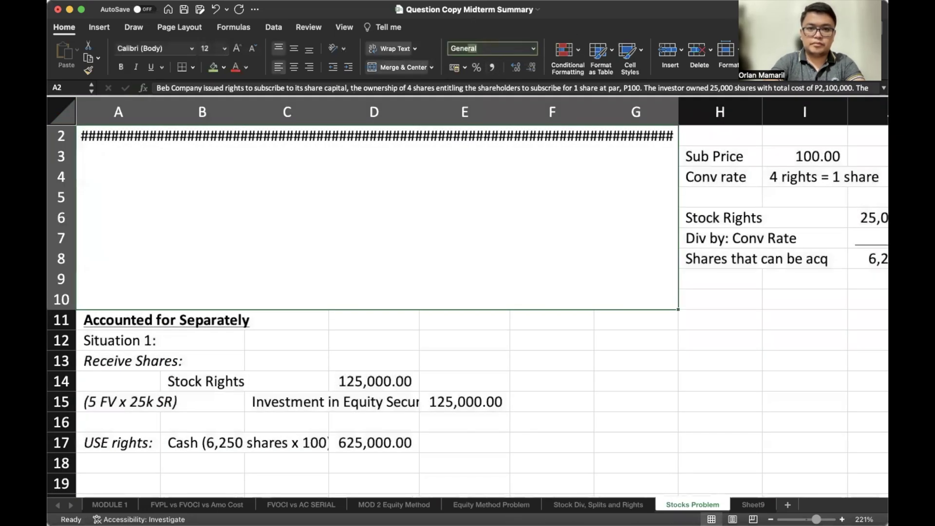
key(Return)
Step: Add the Stock Rights account label in row 19 under the USE rights entry
scroll(468, 141, down, 1)
scroll(468, 141, down, 2)
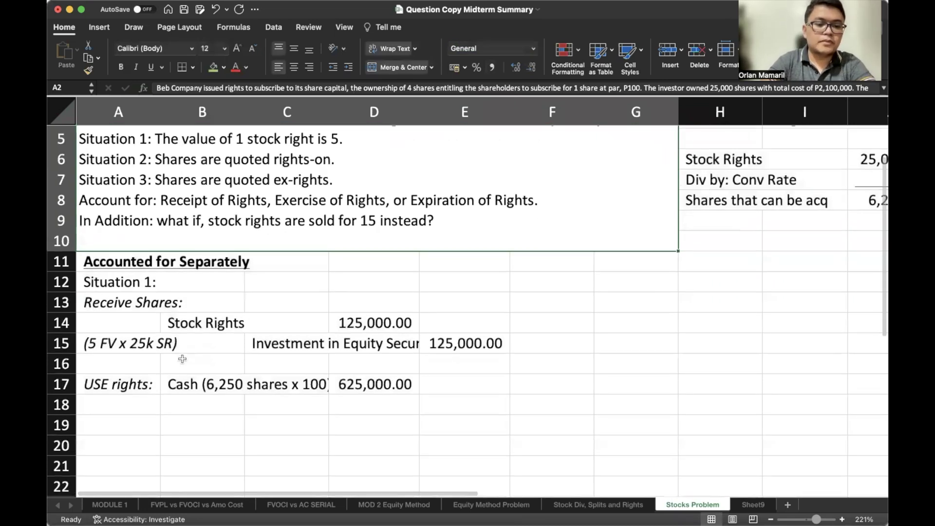
click(285, 431)
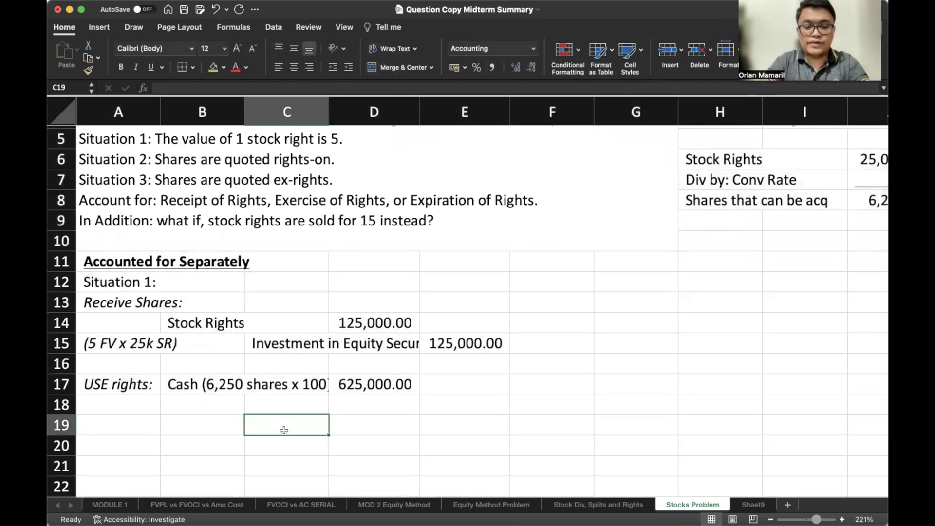
key(Up)
text(Stoc)
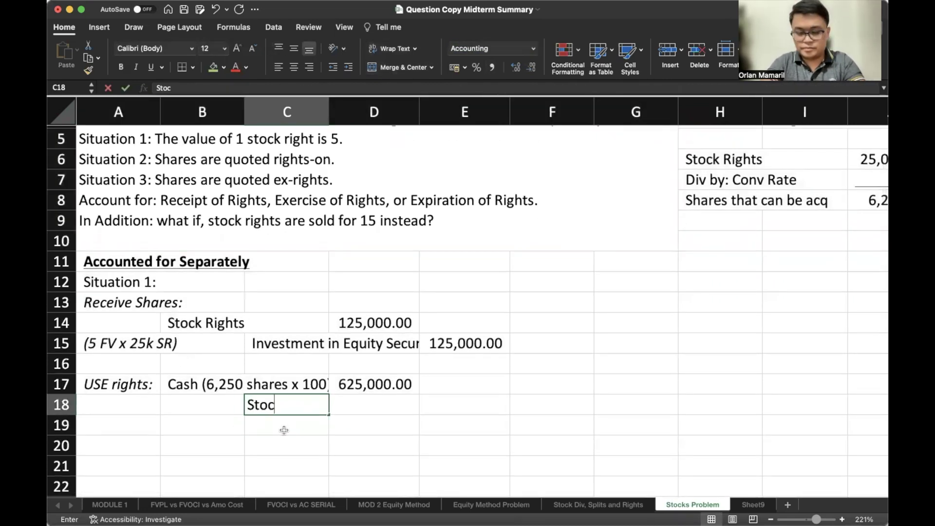
key(BackSpace)
key(BackSpace)
key(BackSpace)
key(BackSpace)
key(Return)
text(Stock Rig)
key(BackSpace)
key(BackSpace)
text(gi)
key(BackSpace)
key(BackSpace)
text(ights)
key(Return)
Step: Move the Cash line from B17:D17 down one row and right to C18
click(241, 389)
drag(259, 388, 341, 388)
click(302, 397)
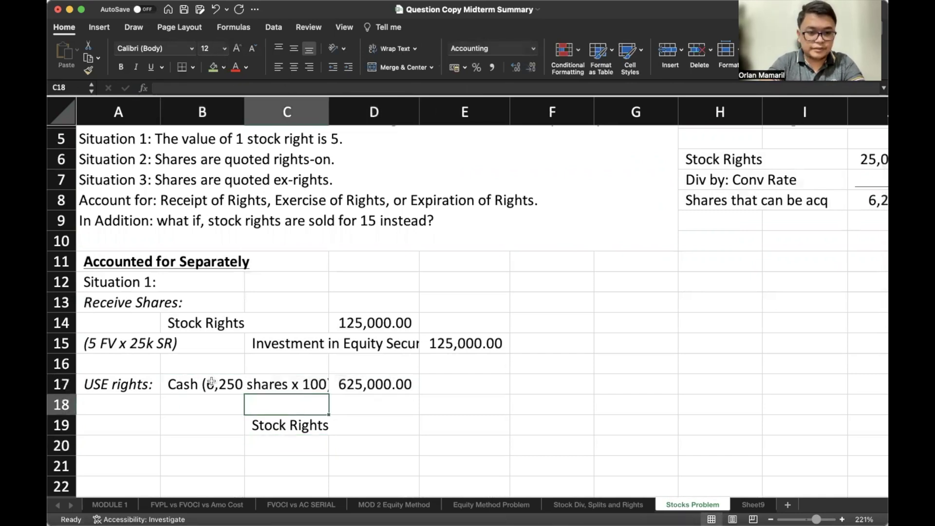
drag(210, 383, 370, 385)
drag(302, 396, 338, 404)
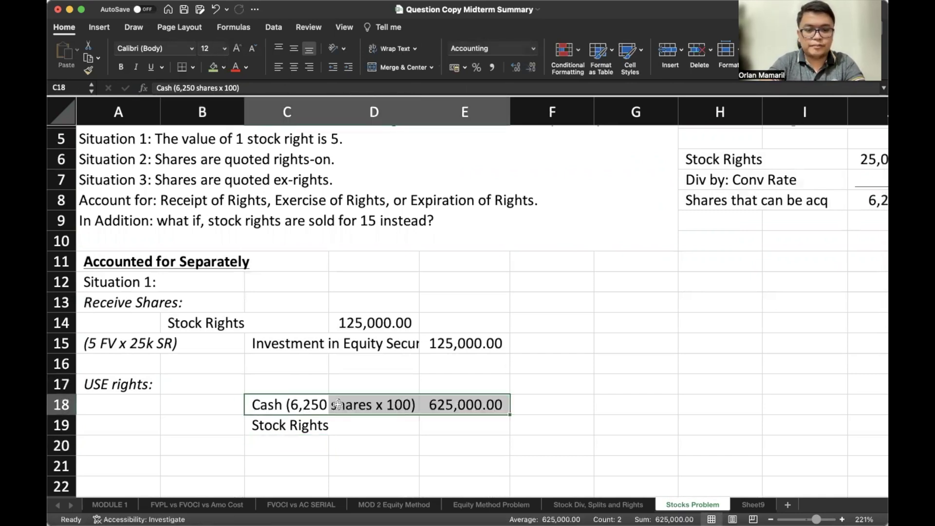
Step: Cut the explanation out of the Cash label and paste it into F18
double_click(299, 404)
drag(412, 404, 274, 402)
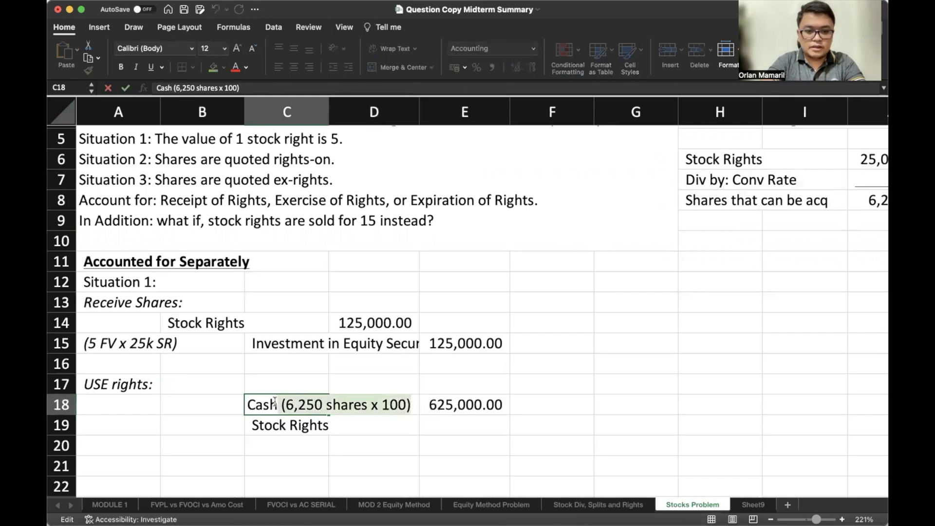
key(ctrl+x)
click(556, 404)
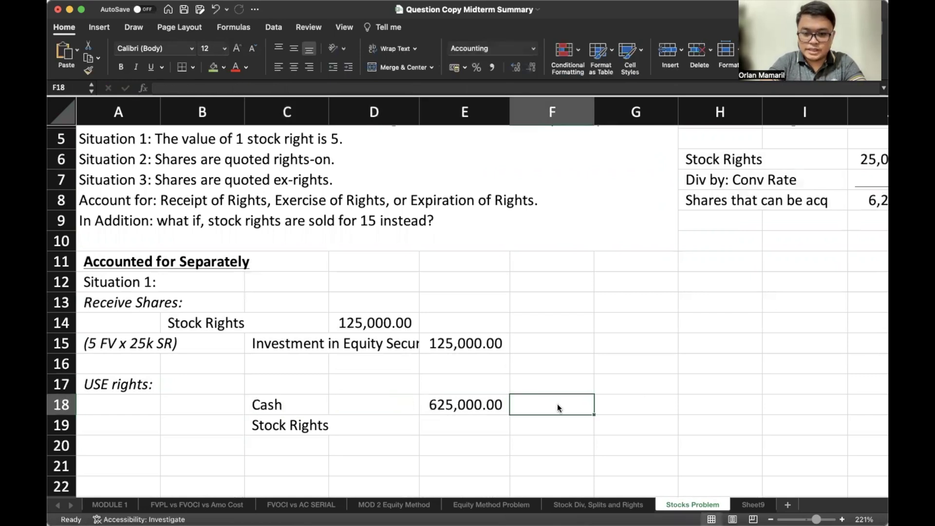
key(ctrl+v)
Step: Credit Stock Rights 125,000.00 in E19 with the formula =D14
click(433, 431)
text(=)
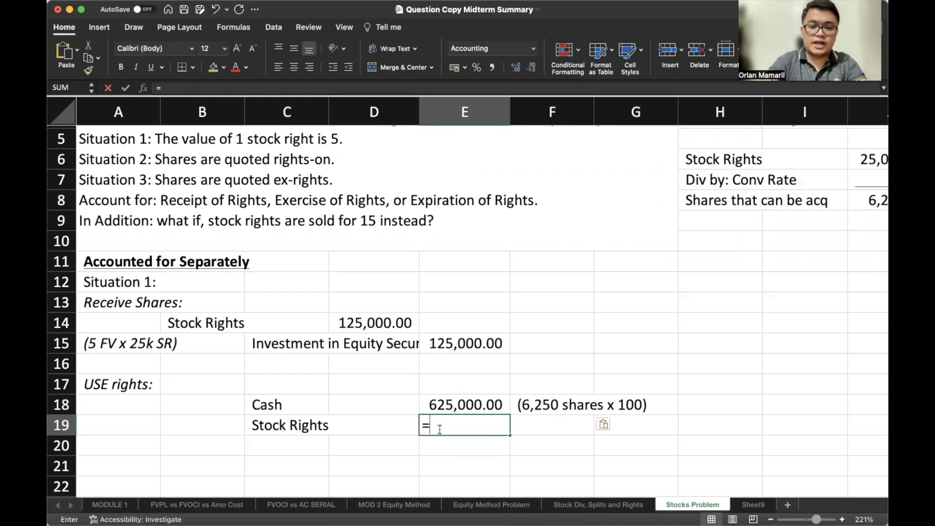
click(387, 322)
key(Return)
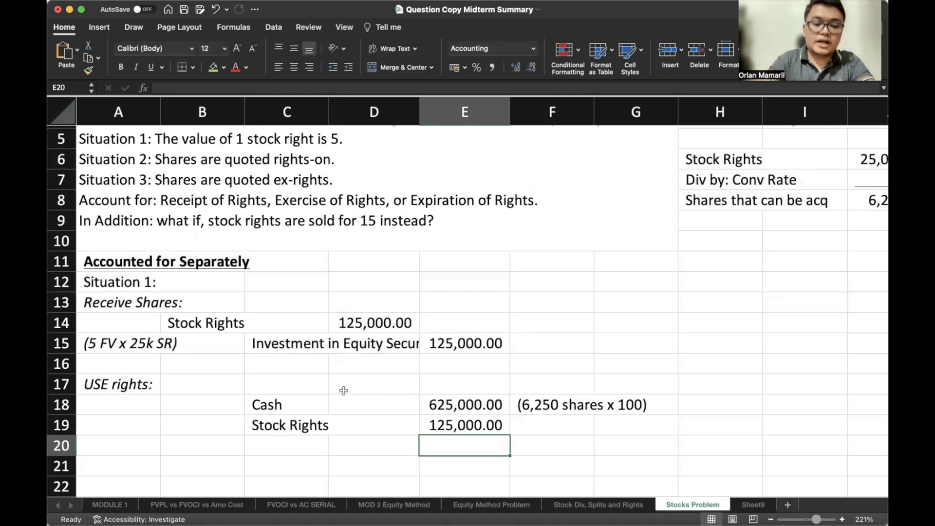
drag(302, 406, 567, 407)
drag(303, 428, 503, 440)
Step: Enter 'Investment in Equity Securities' in B17 with a debit of =E18+E19 (750,000.00)
click(206, 392)
text(Investment in Eq)
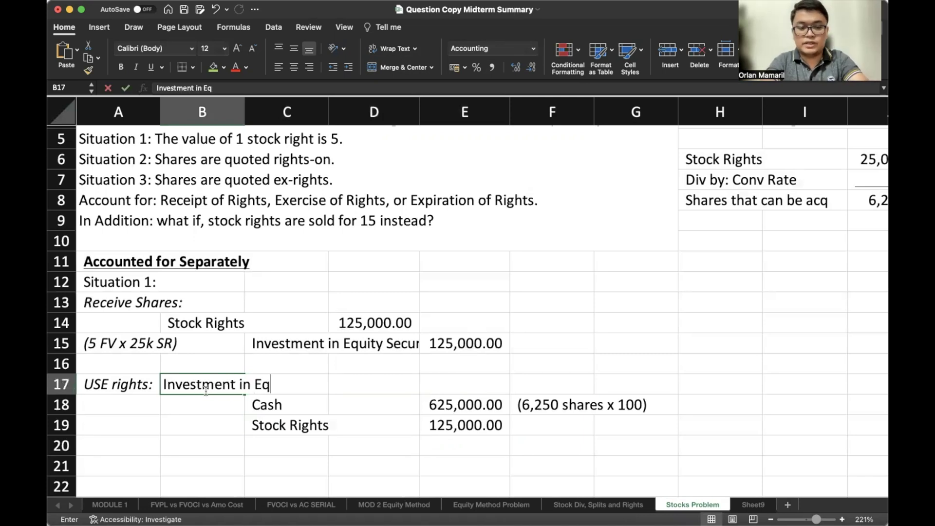
text(uity Securities)
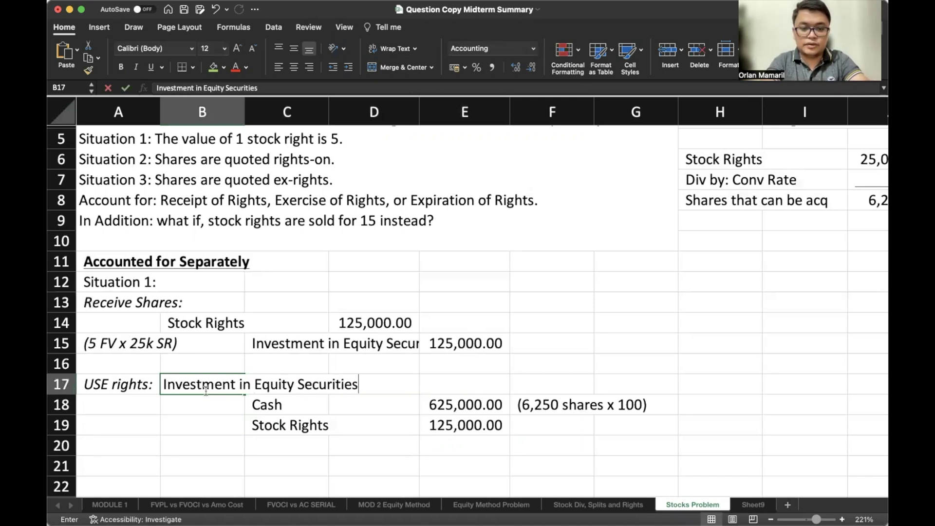
key(Tab)
key(Tab)
text(=)
key(Right)
key(Down)
text(+)
key(Down)
key(Right)
key(Down)
key(Return)
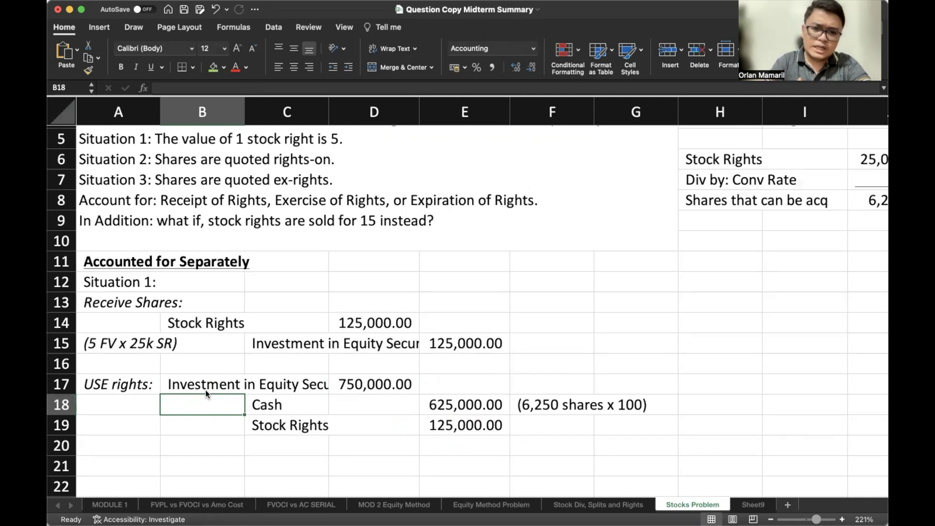
Step: Add the italic heading 'SOLD rights at 7' in A21
scroll(195, 400, down, 1)
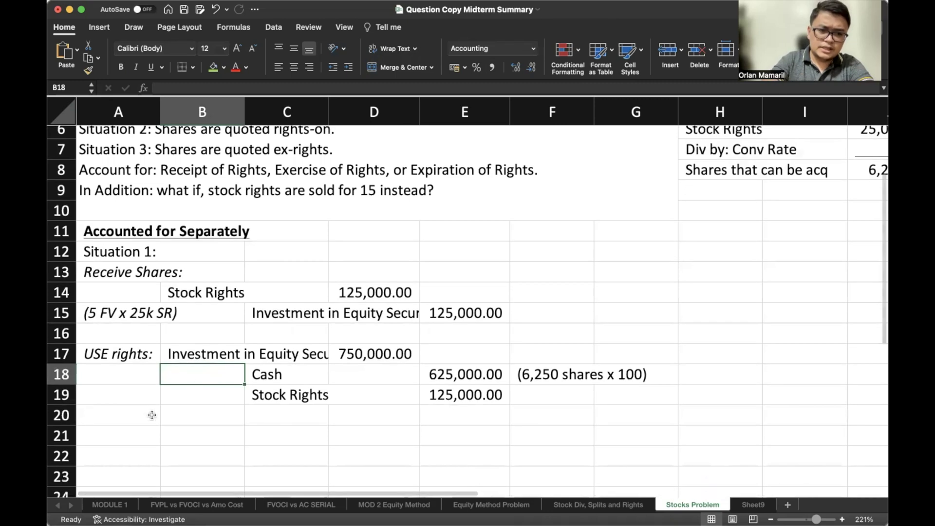
click(144, 432)
text(SOLD ri)
key(BackSpace)
key(BackSpace)
text(rig)
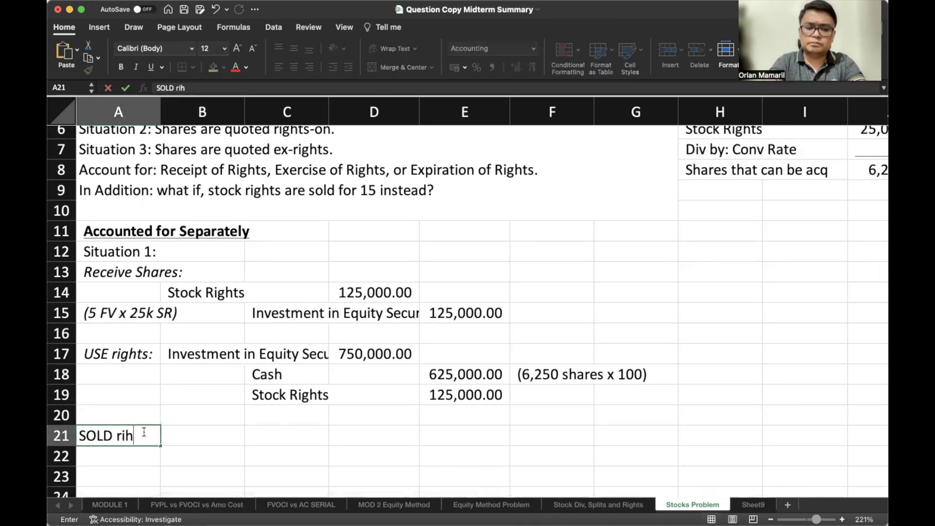
text(hts )
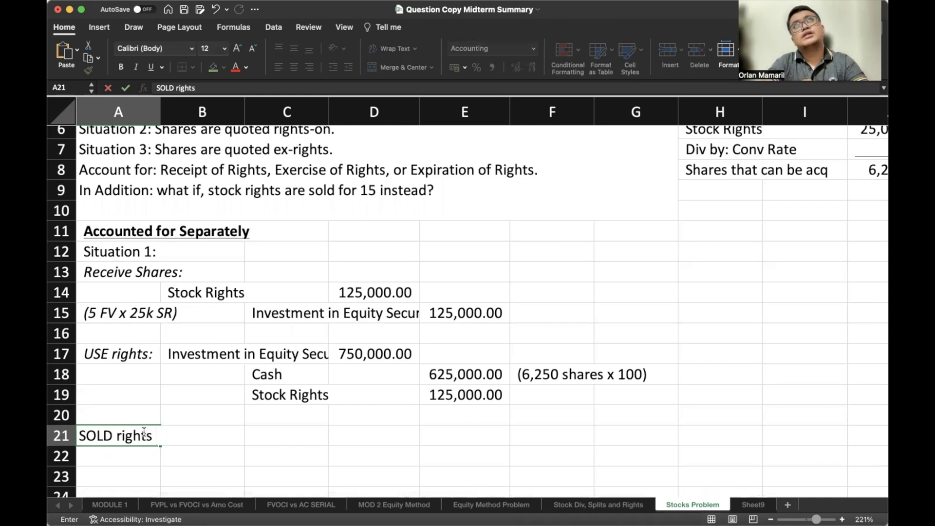
text(at 7)
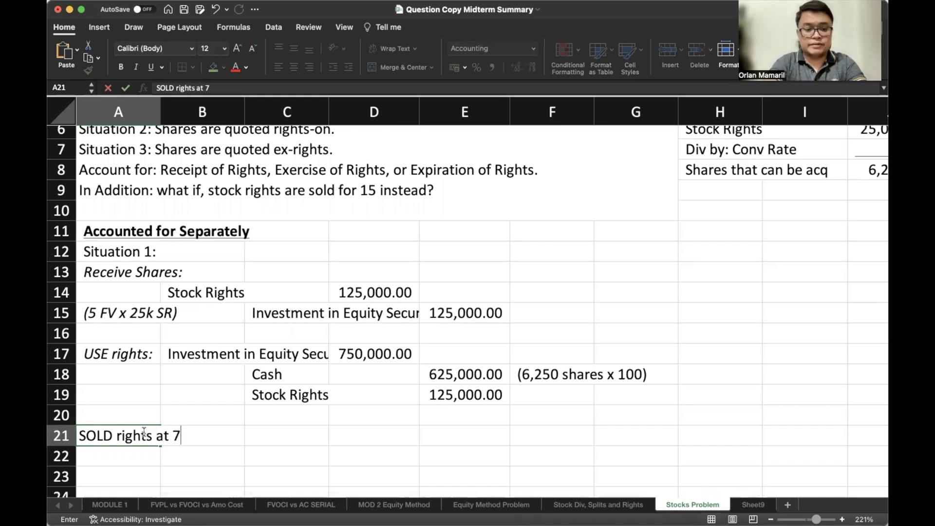
key(Return)
click(145, 433)
key(super+i)
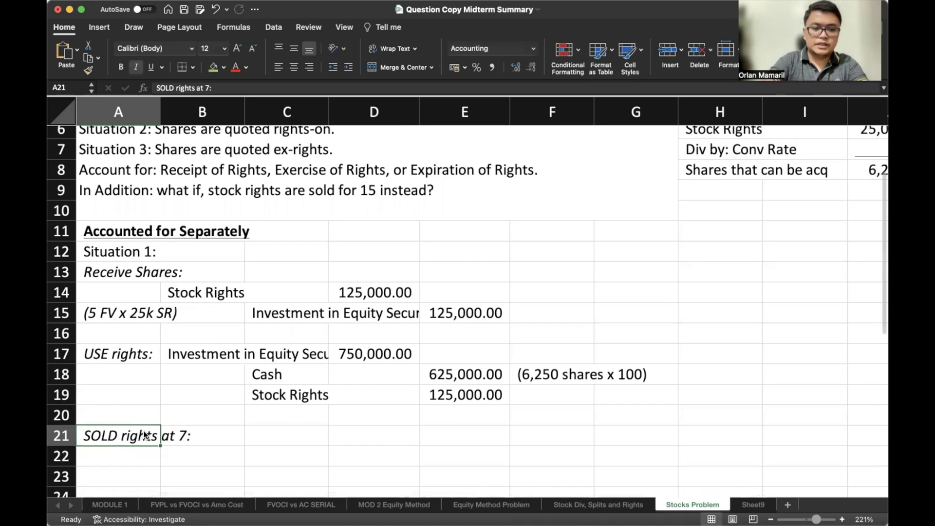
key(Down)
key(Right)
Step: Debit 'Cash (7 x 25k SR)' with =7*25000 (175,000) in D22
text(Cas)
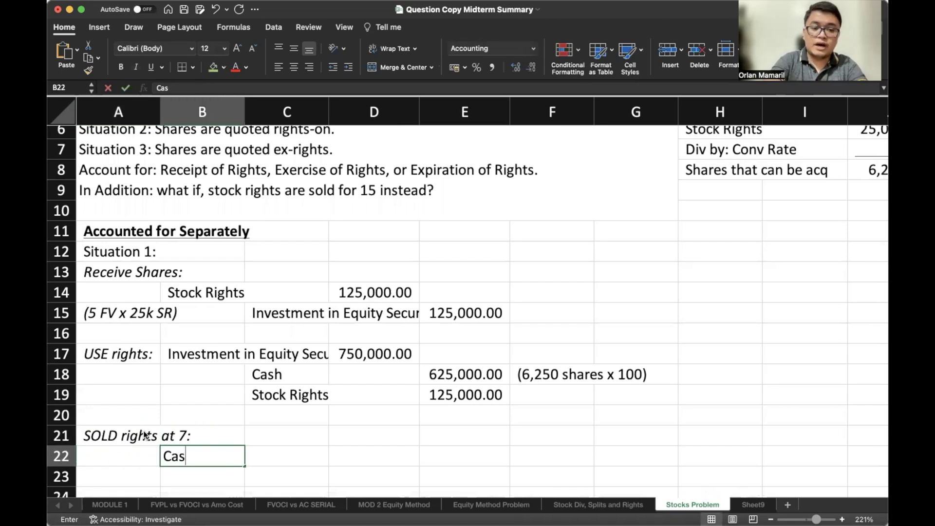
text(h ()
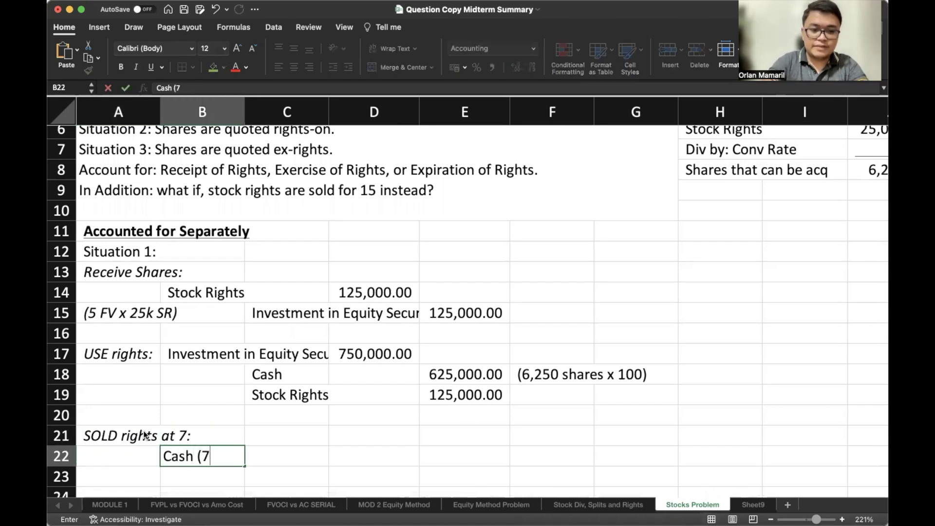
text(7 x 25k SR))
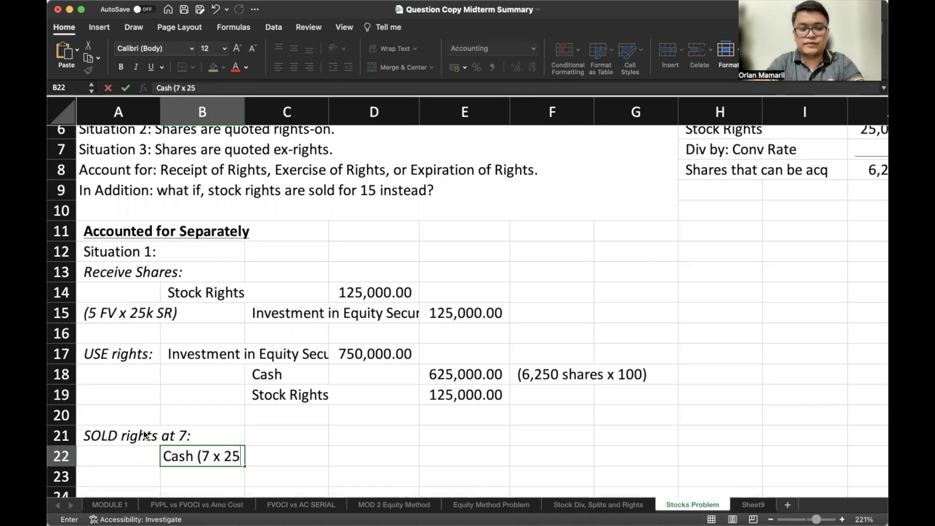
key(Return)
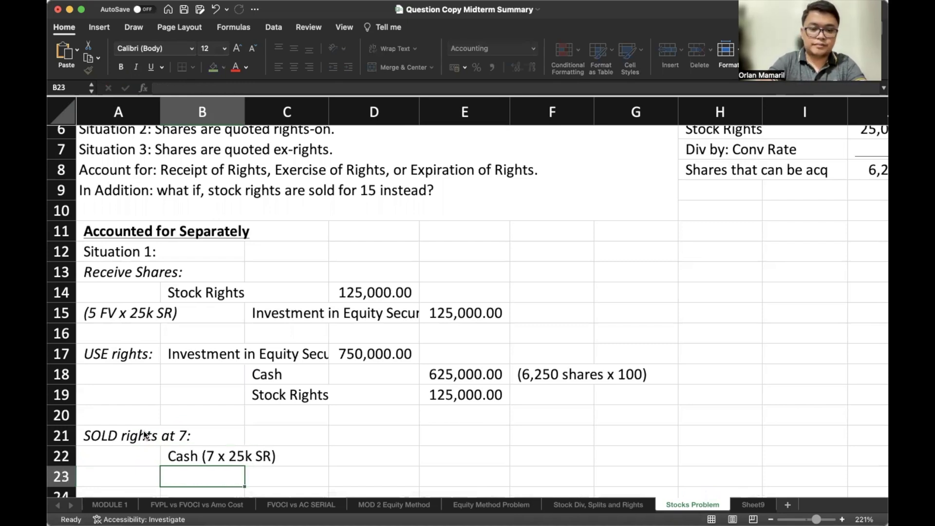
key(Up)
key(Right)
key(Right)
text(=7*25000)
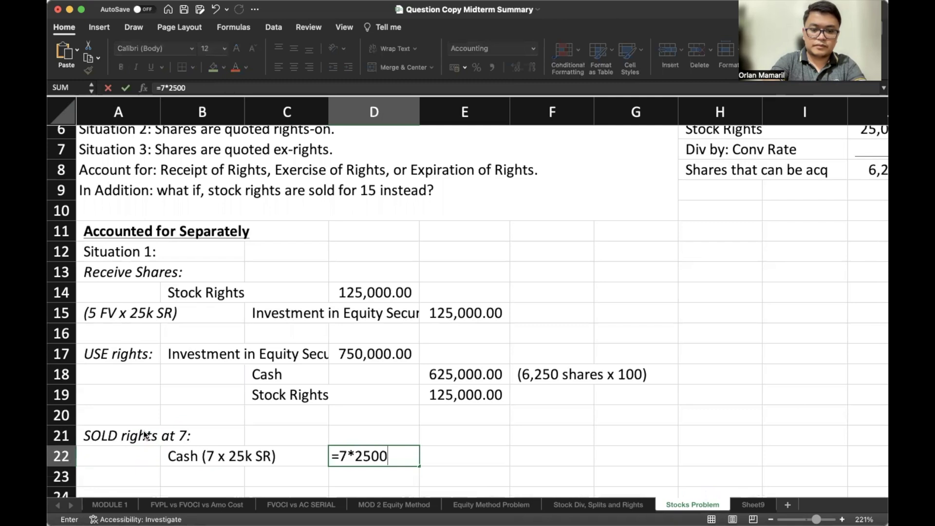
key(Return)
key(Down)
key(Down)
Step: Copy the Stock Rights credit line to row 24, linking E24 to E19's 125,000
drag(270, 372, 431, 365)
key(super+c)
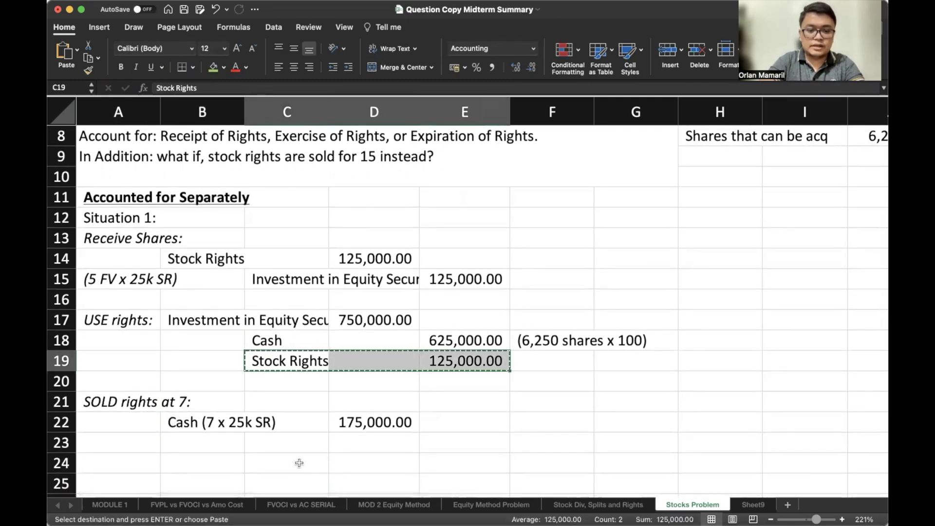
click(299, 463)
key(super+v)
click(480, 461)
text(=)
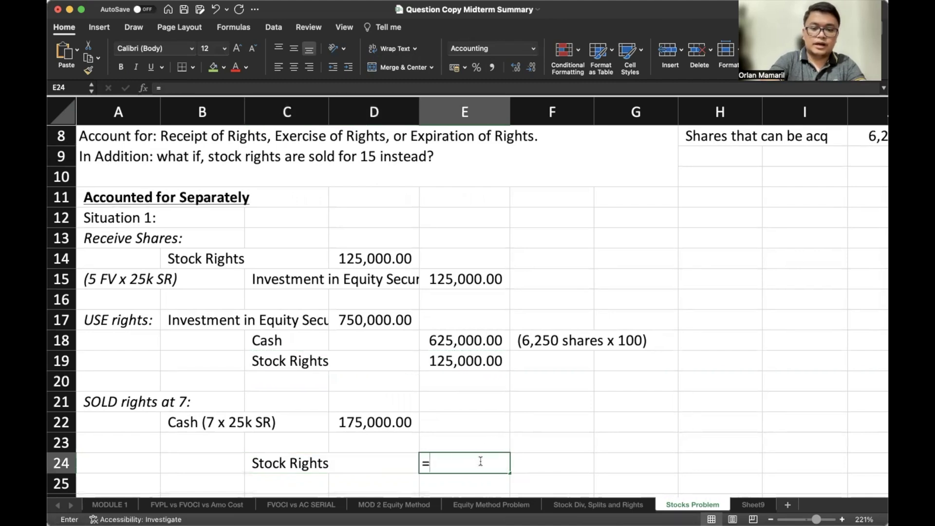
click(477, 364)
key(Return)
Step: Credit 'Gain on Investment' in row 23 with =D22-E24, giving 50,000.00
key(Up)
key(Up)
key(Left)
text(Gain on Investment)
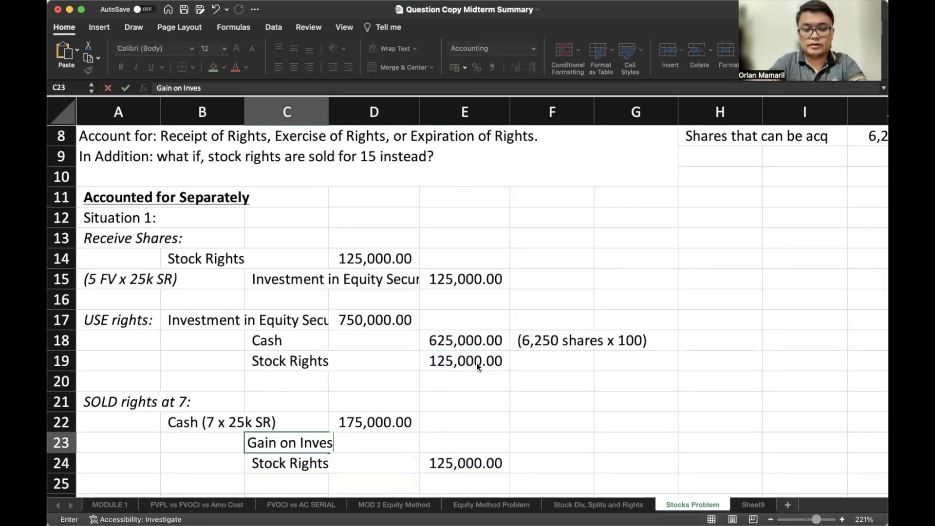
key(Right)
key(Right)
text(=)
key(Up)
key(Left)
text(-)
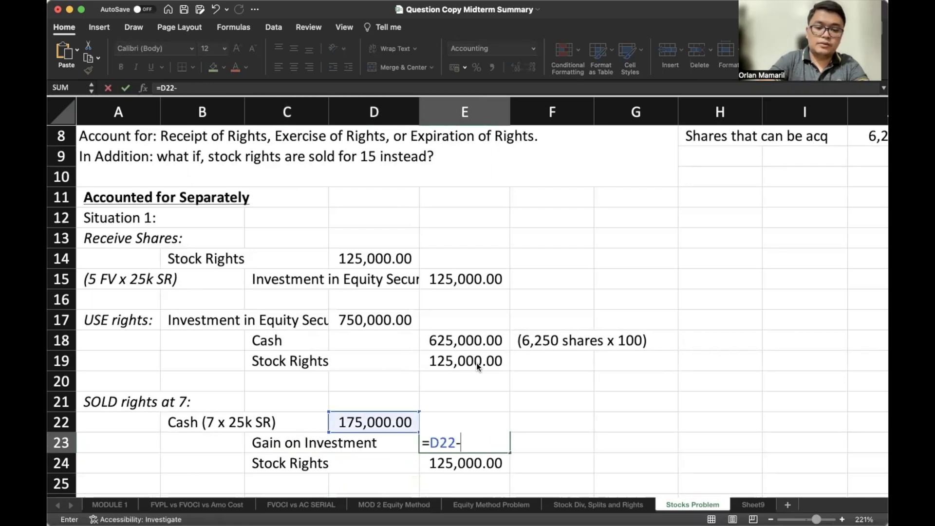
click(476, 363)
key(Return)
scroll(456, 348, down, 3)
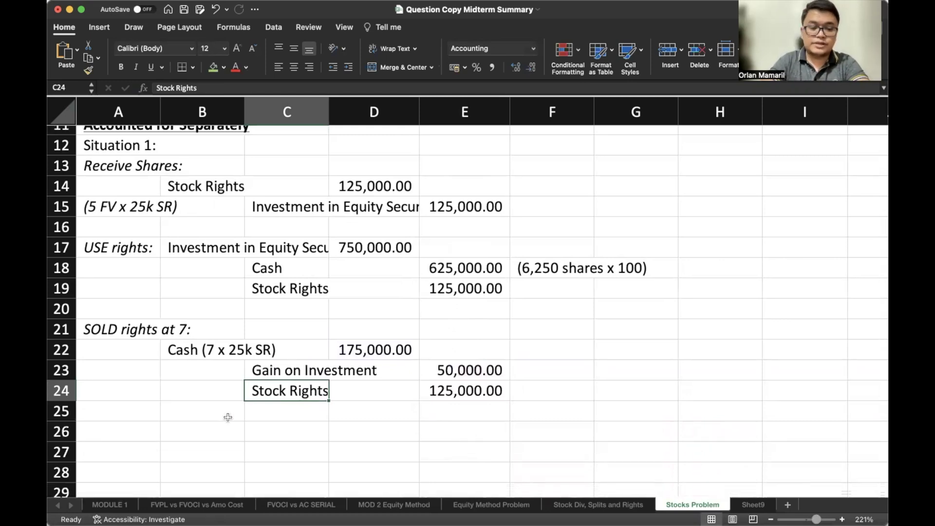
Step: Add the italic heading 'EXPIRE rights:' in A26
click(147, 429)
text(EX)
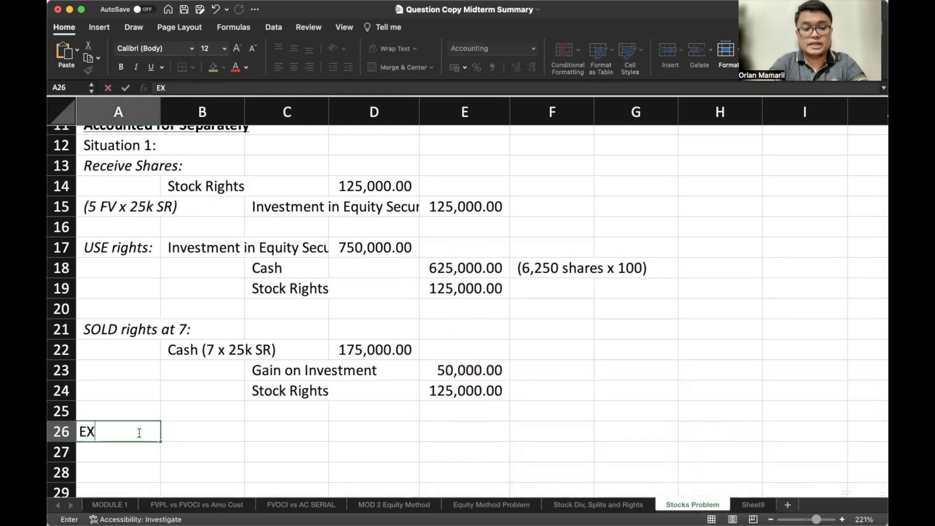
text(PIRE rights)
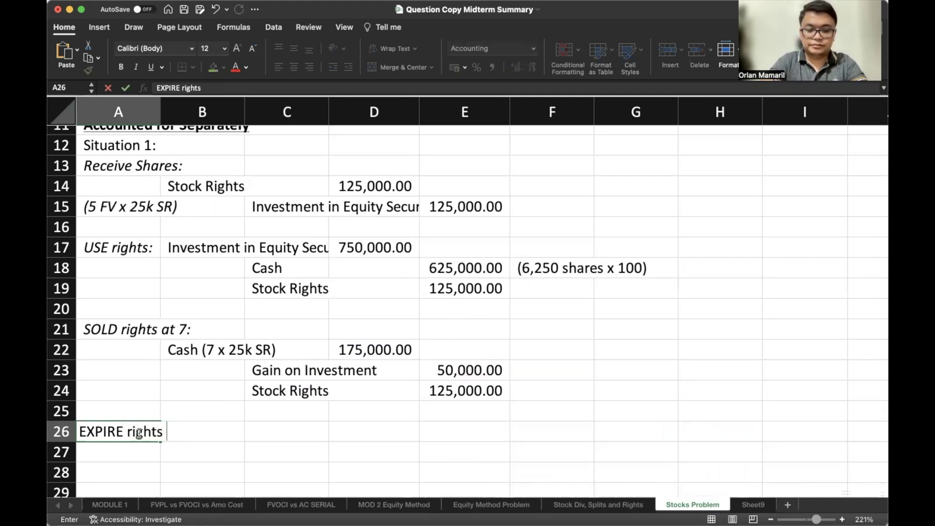
text(:)
key(Return)
key(Up)
key(super+i)
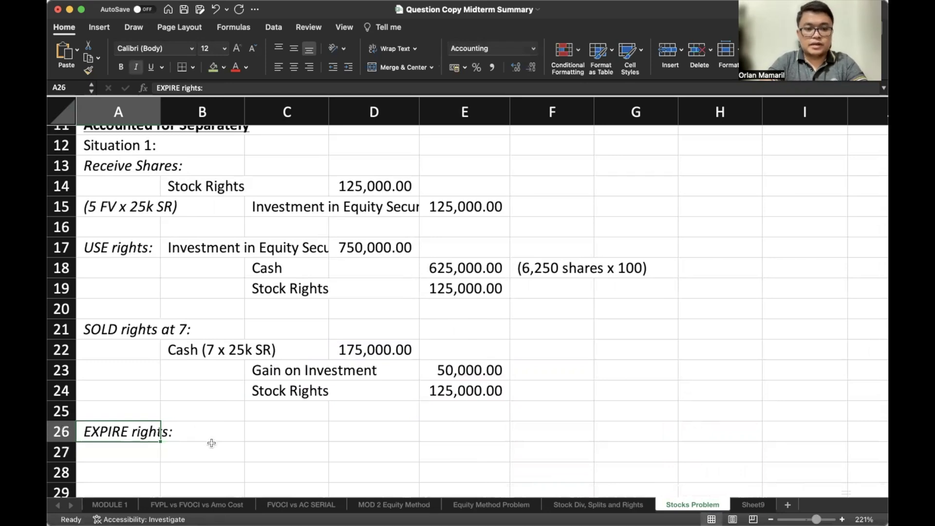
Step: Copy 'Investment in Equity Securities' into B27 and 'Stock Rights' into C28
click(212, 442)
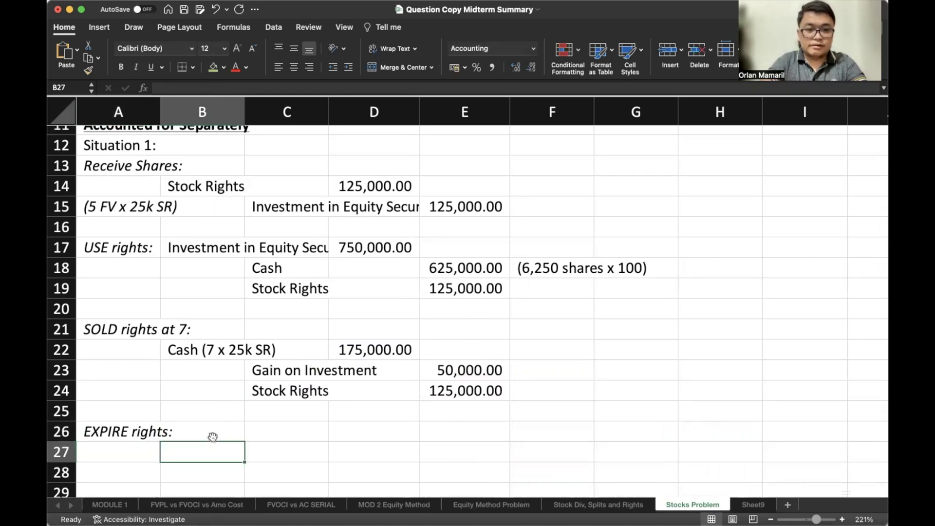
drag(209, 181, 315, 210)
click(288, 209)
key(cmd+c)
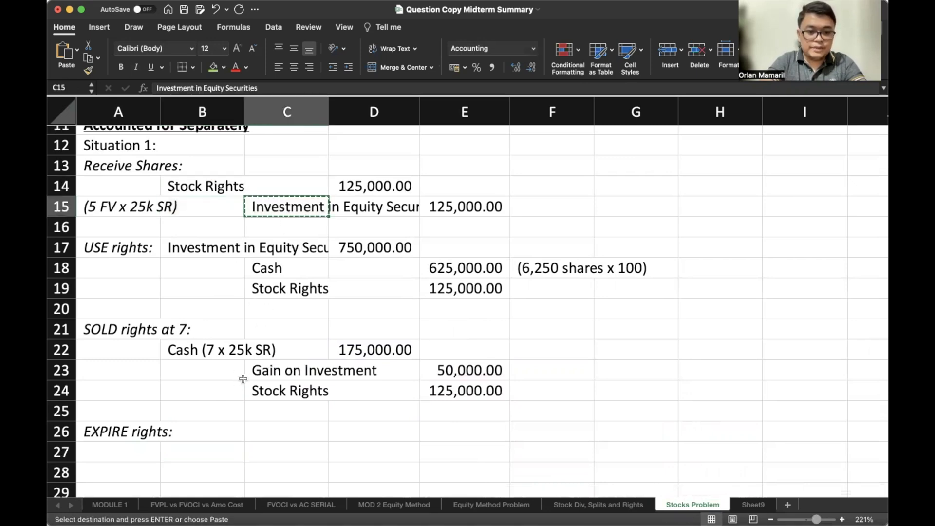
click(222, 445)
key(super+v)
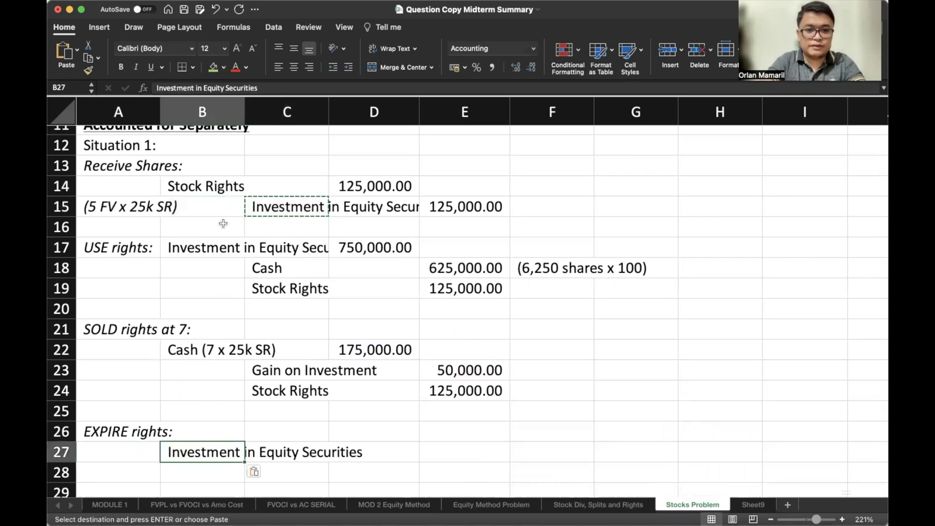
click(216, 191)
key(super+c)
click(303, 471)
key(super+v)
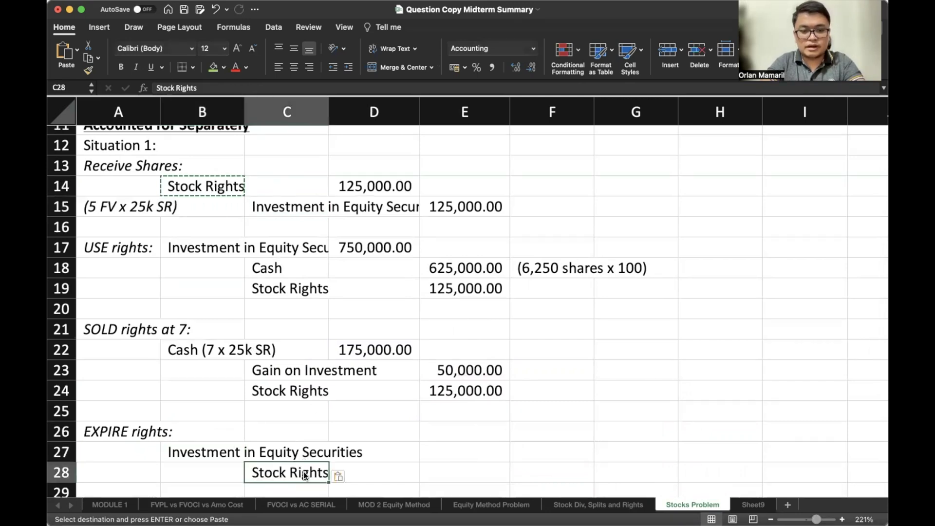
Step: Set D27 to =D14 and E28 to =E15, 125,000 each
click(411, 187)
click(412, 451)
text(=)
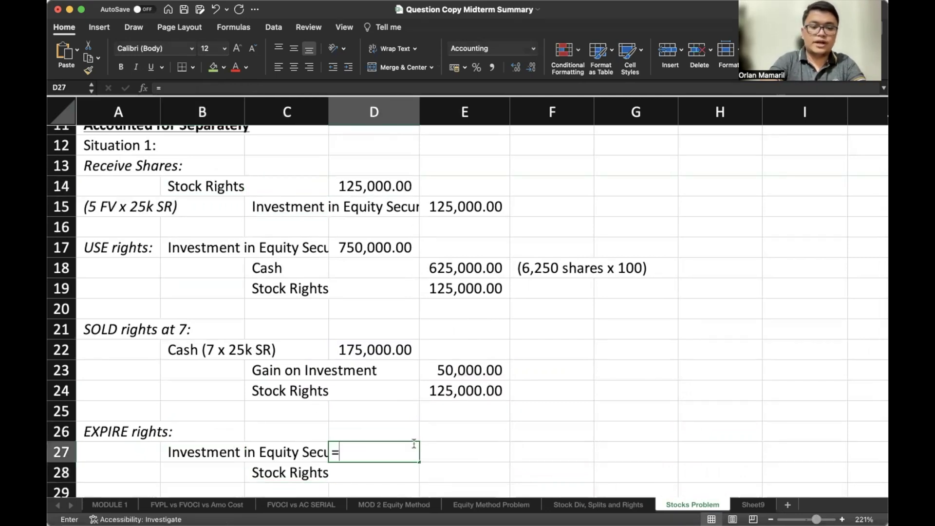
click(400, 178)
key(Return)
click(463, 471)
text(=)
click(438, 201)
key(Return)
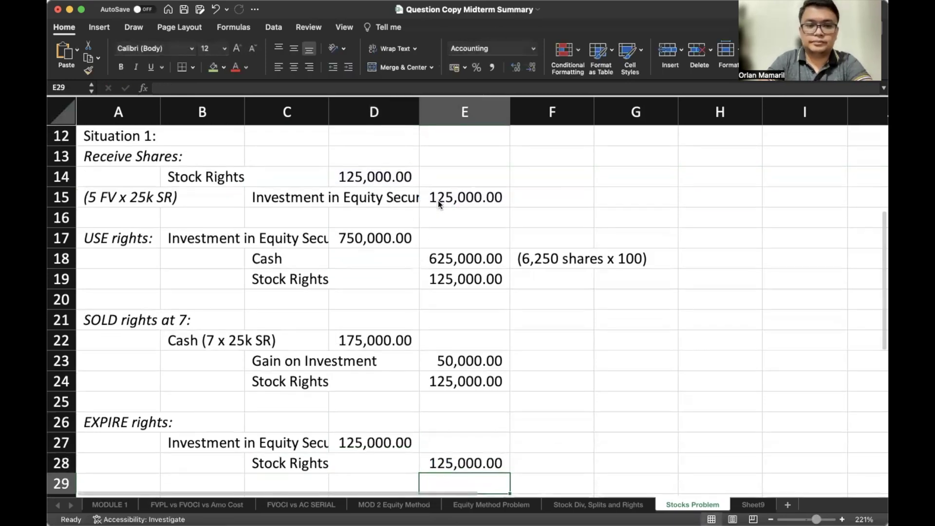
scroll(438, 204, up, 1)
Step: Append 'FV of stock rights is given' to the Situation 1 heading in A12
scroll(437, 200, down, 1)
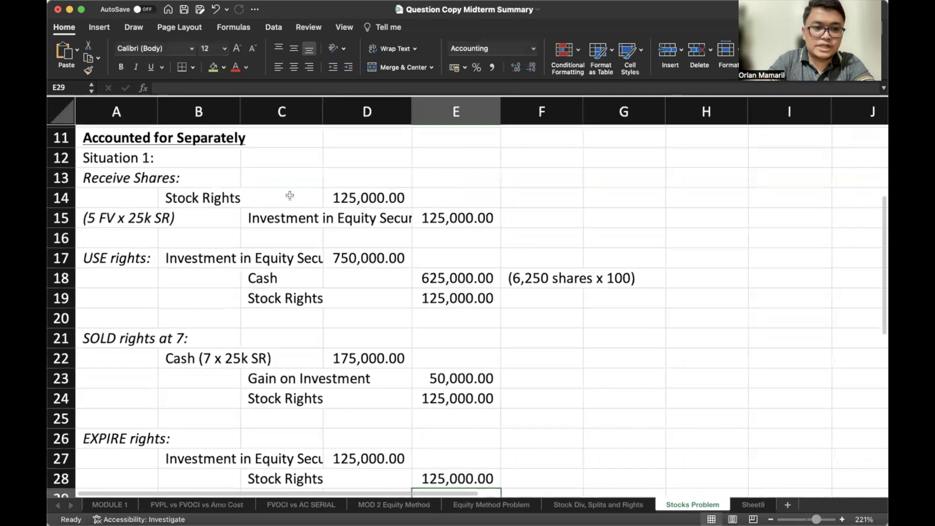
scroll(132, 176, up, 1)
click(125, 177)
double_click(151, 177)
text(FV of stock r)
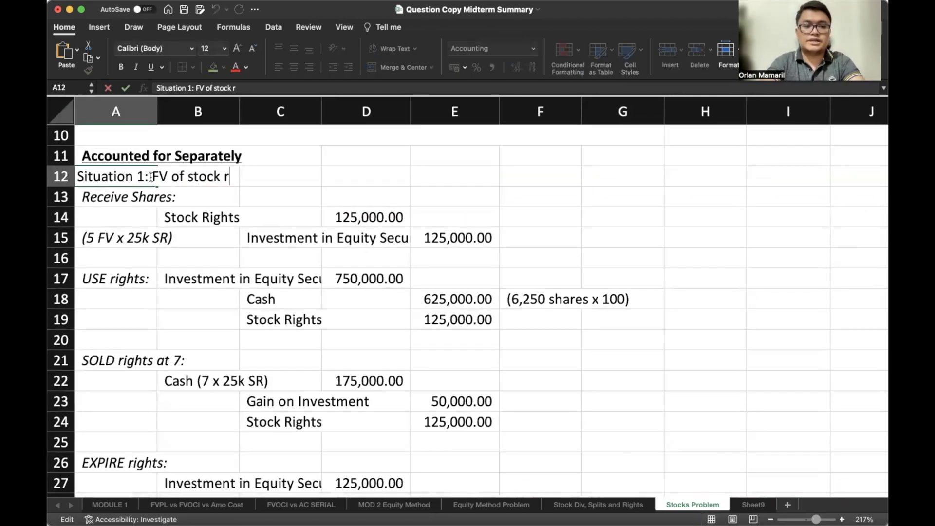
text(ights is given)
key(Return)
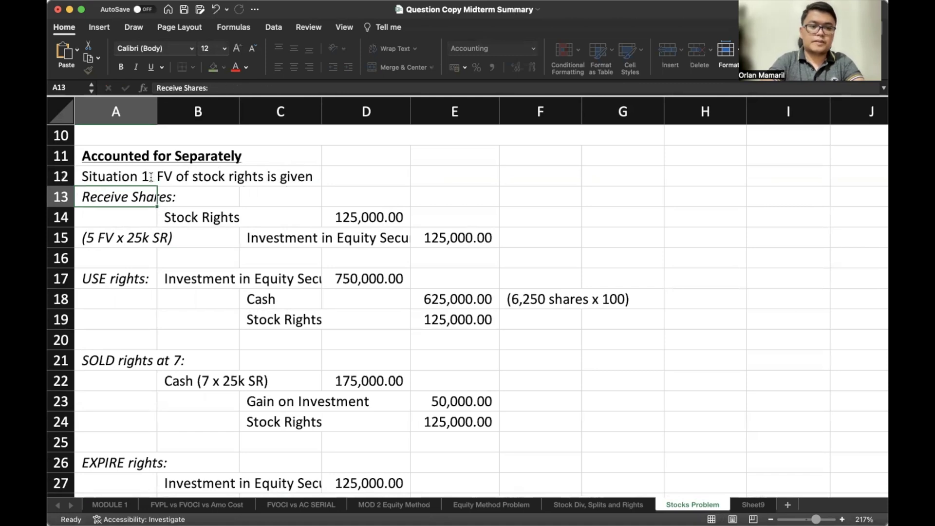
Step: Extend Situation 2 in A2 with 'rights-on 125 and shares are quoted ex rights 120'
scroll(151, 177, down, 2)
scroll(171, 180, up, 5)
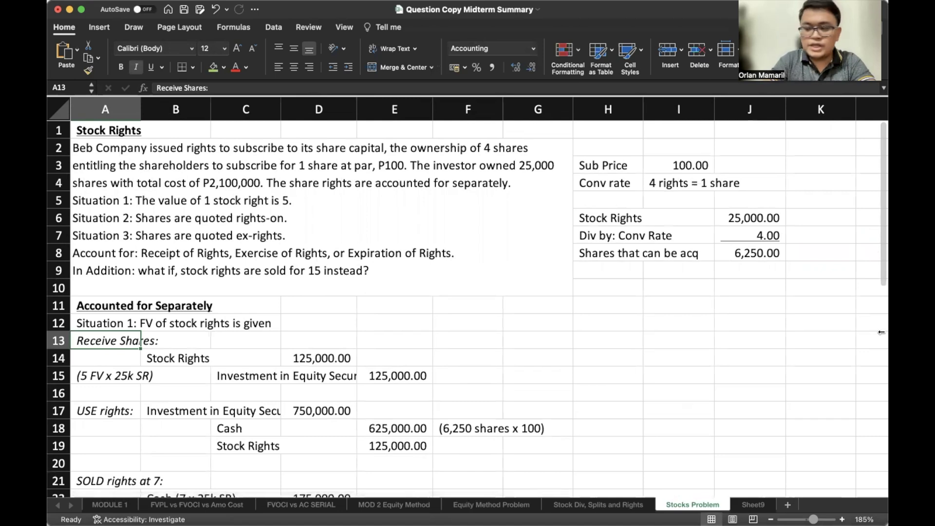
click(345, 243)
double_click(299, 229)
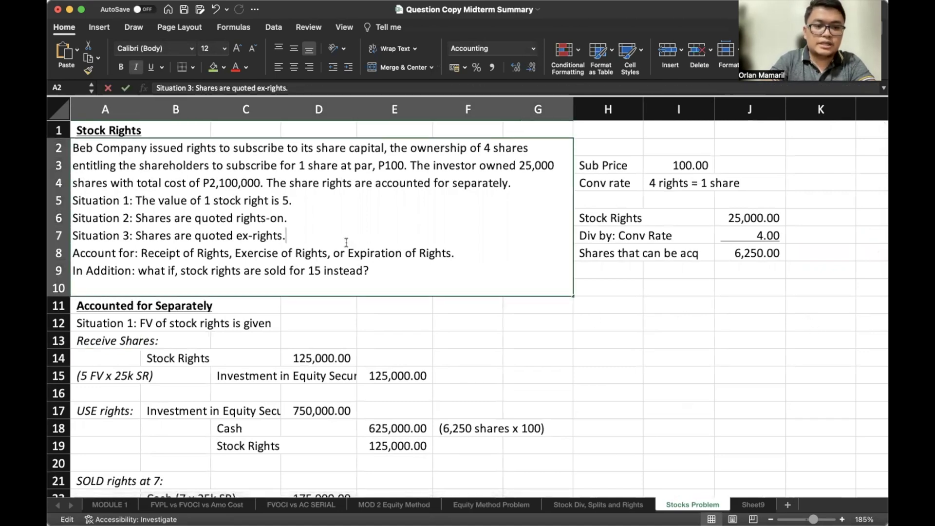
click(284, 218)
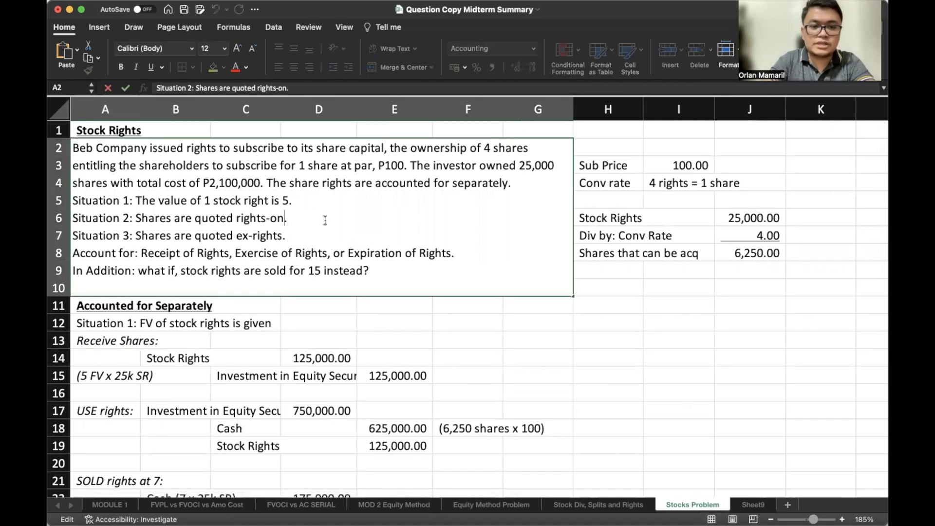
text(125 and shares)
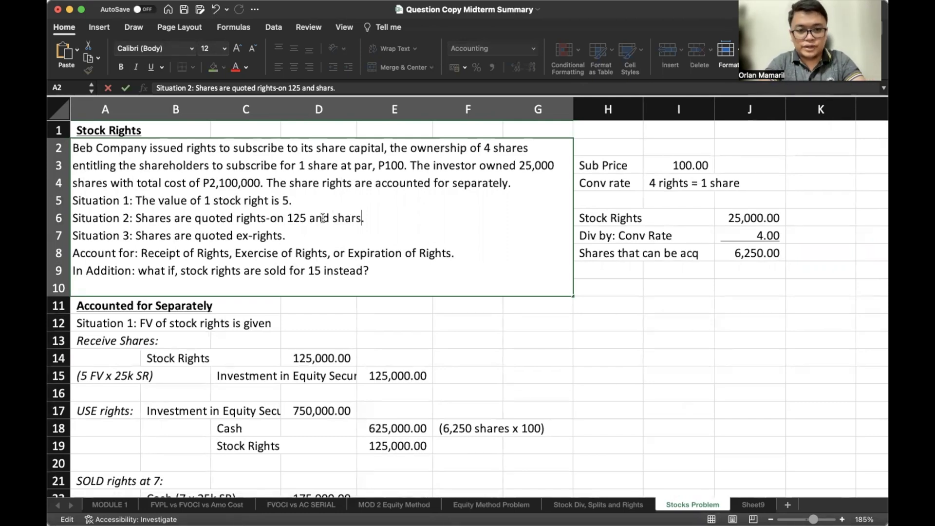
text( are quoted ex rights )
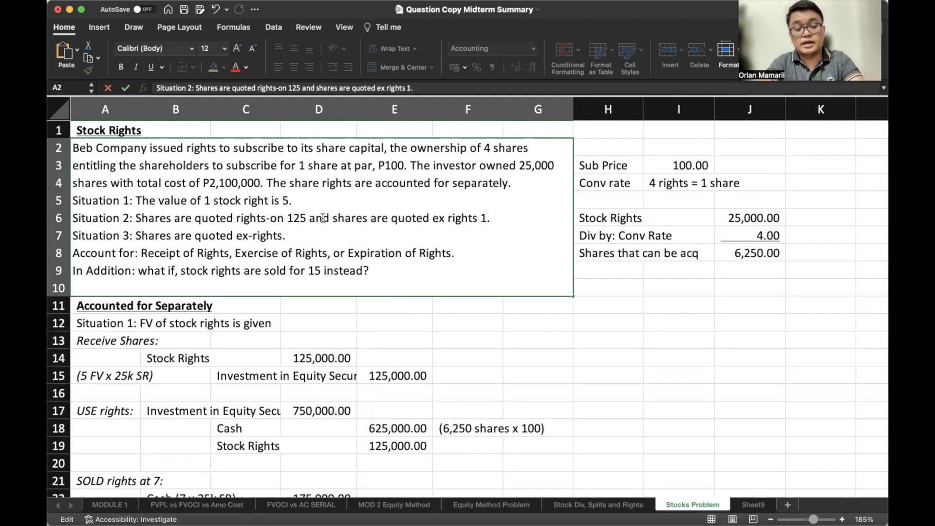
text(120)
key(BackSpace)
text(20)
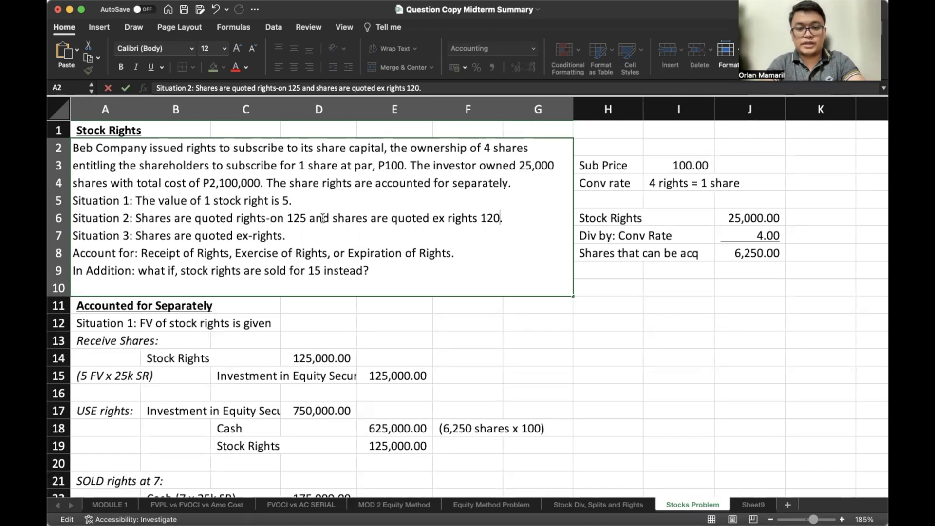
key(Return)
click(126, 319)
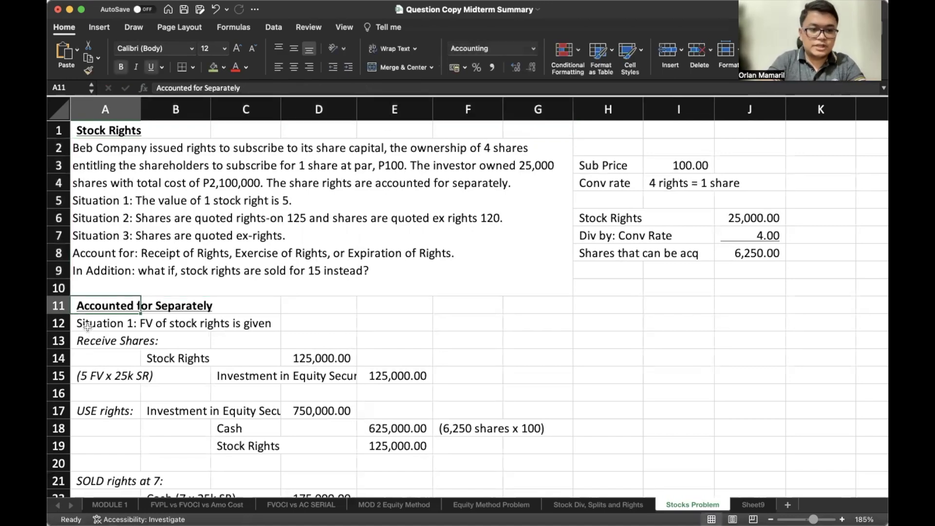
key(cmd+c)
Step: Paste the situation heading into H12 and reword it as Situation 2, rights-on - ex-rights
click(603, 323)
scroll(603, 327, right, 5)
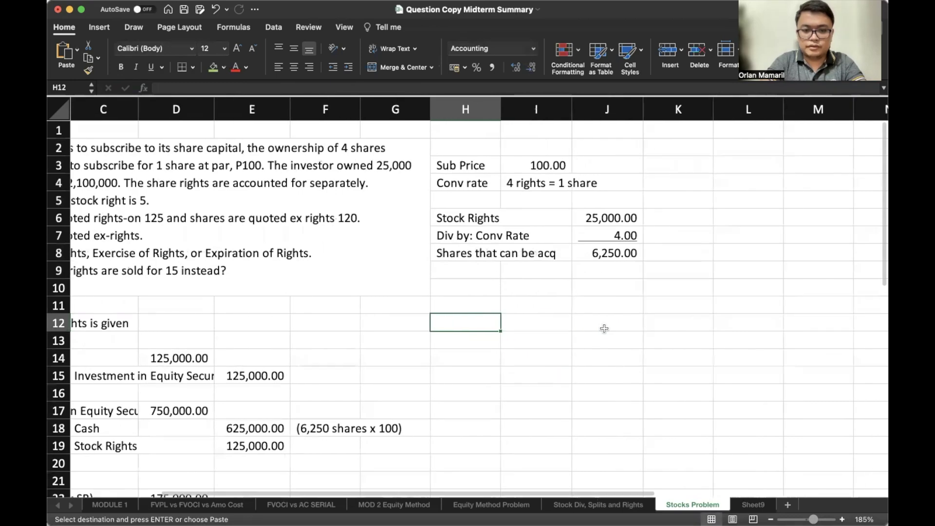
key(cmd+v)
double_click(423, 321)
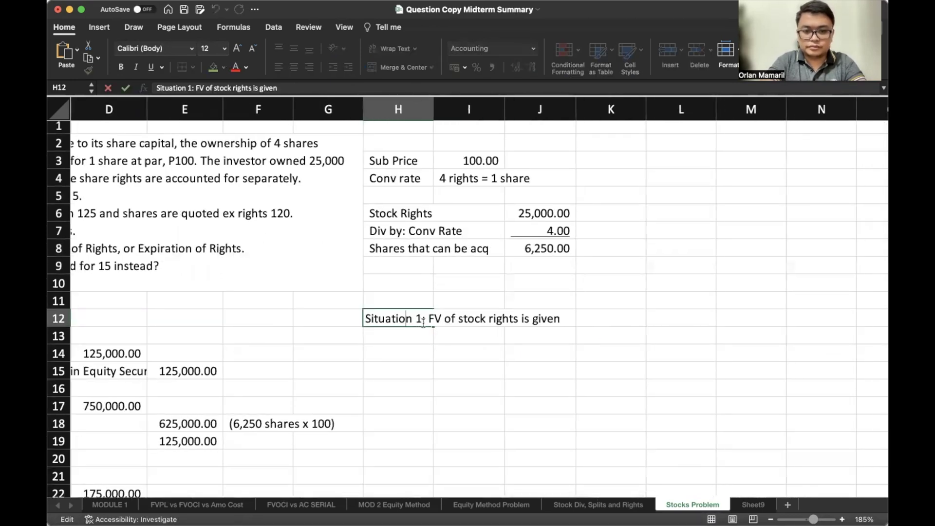
key(BackSpace)
text(2)
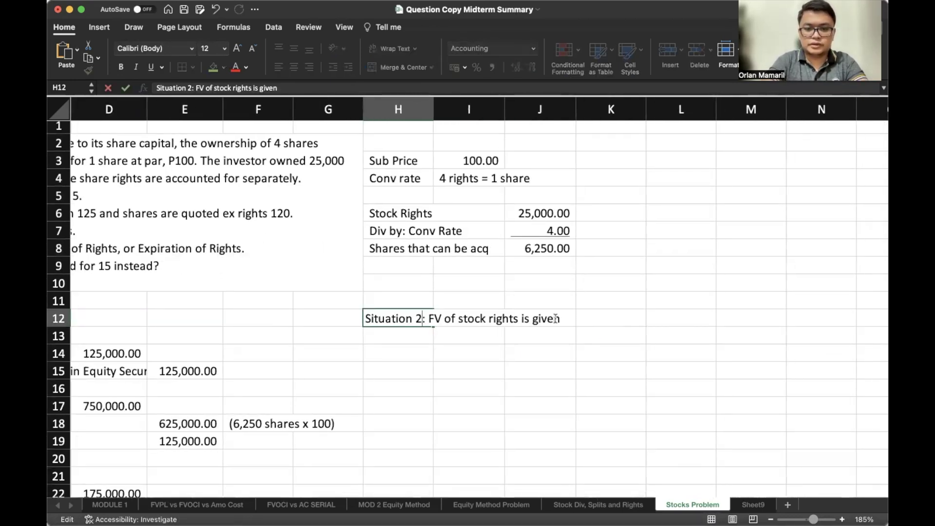
drag(560, 319, 424, 319)
drag(446, 319, 521, 319)
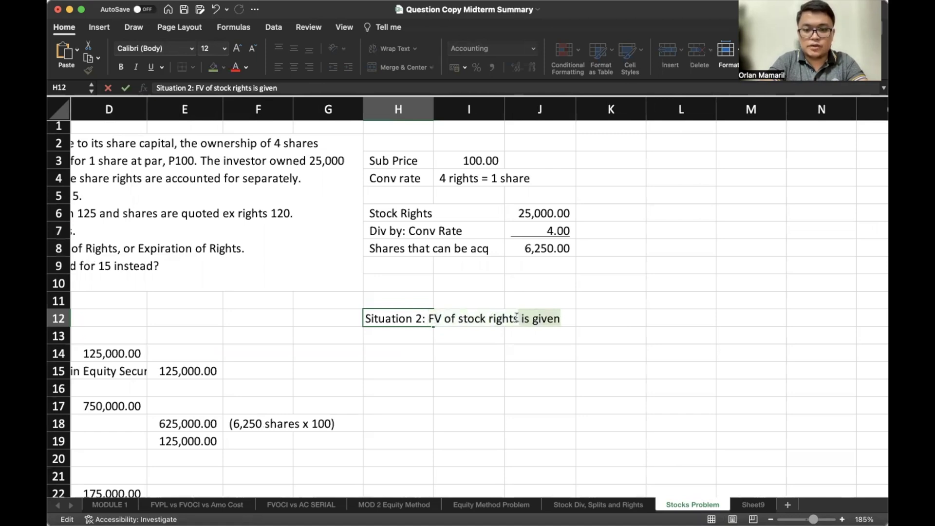
text(on -)
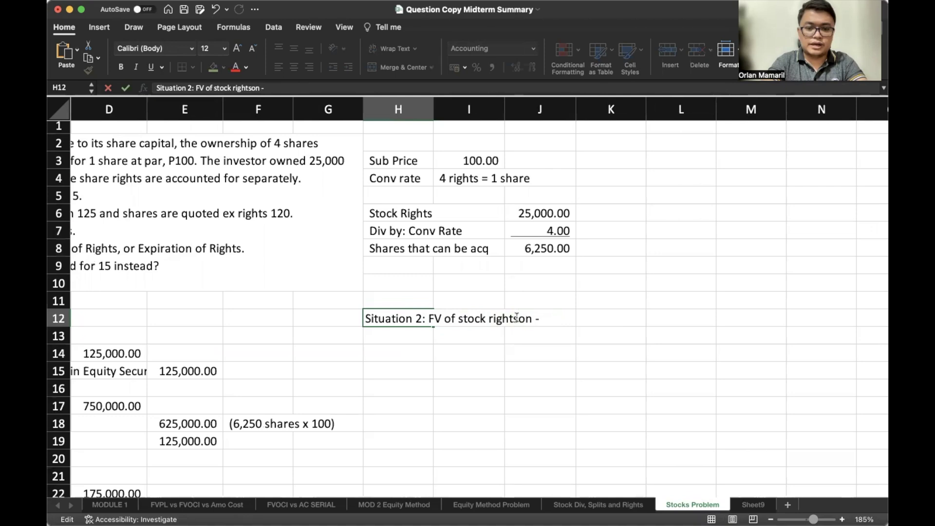
text( ex-rights)
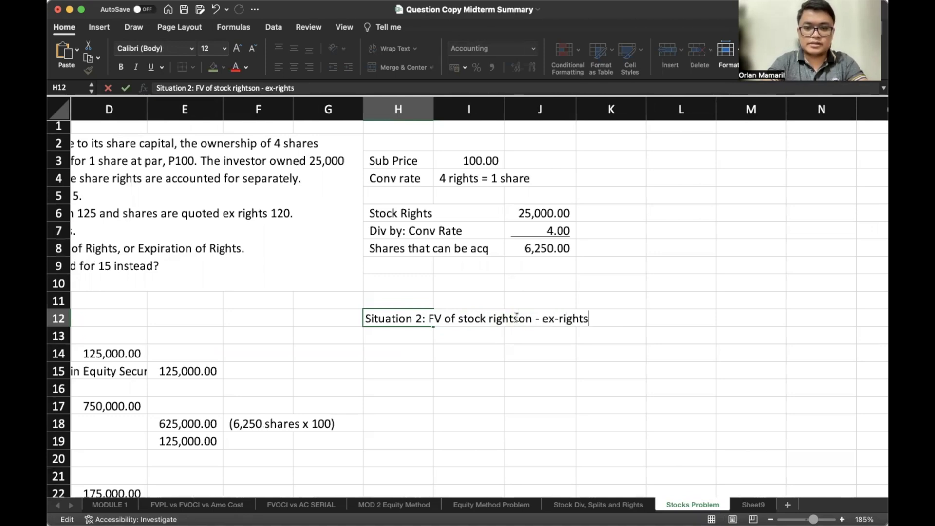
key(Return)
Step: Enter 'FV of stock rights-on' at 125 and 'FV of stock ex-rights' at 100
scroll(509, 326, down, 1)
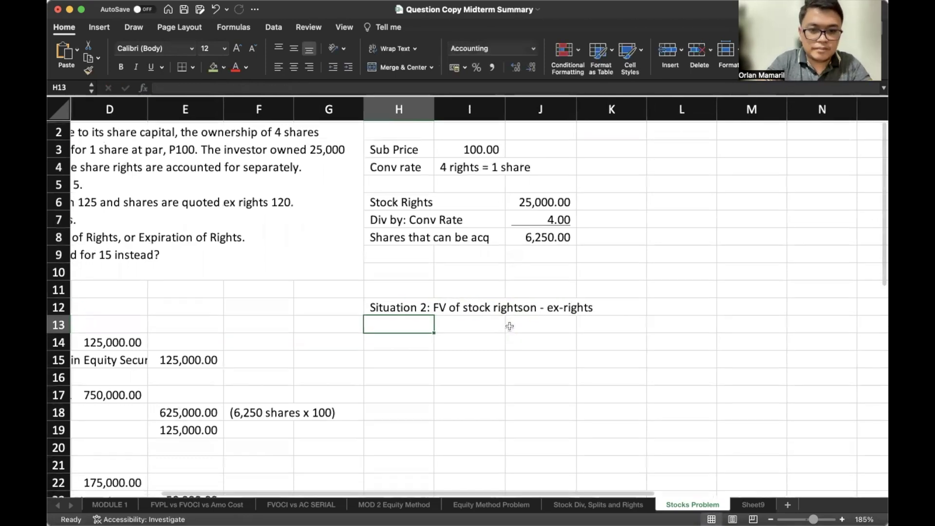
click(474, 324)
text(FV of stock rights-in)
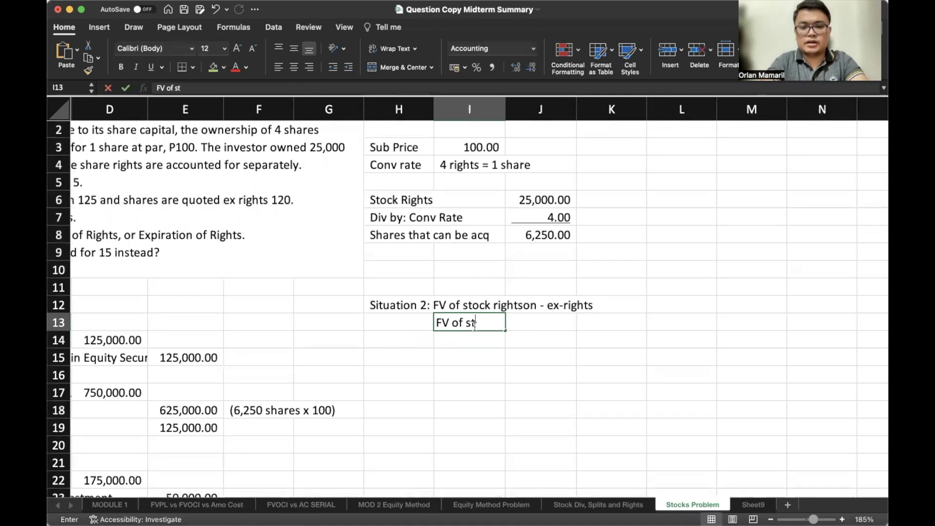
key(BackSpace)
key(BackSpace)
text(on)
key(Tab)
key(Tab)
text(125)
key(Return)
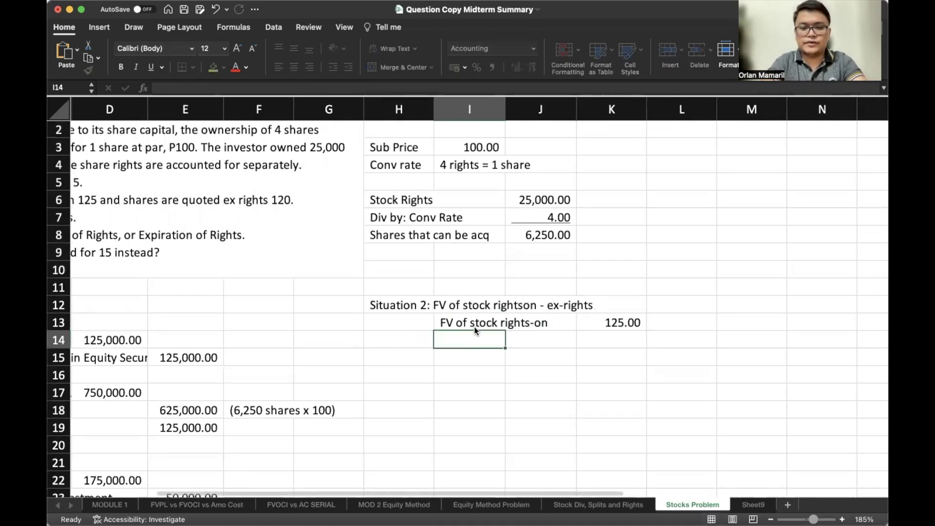
text(FV of stock ex-rights)
key(Tab)
key(Tab)
text(100)
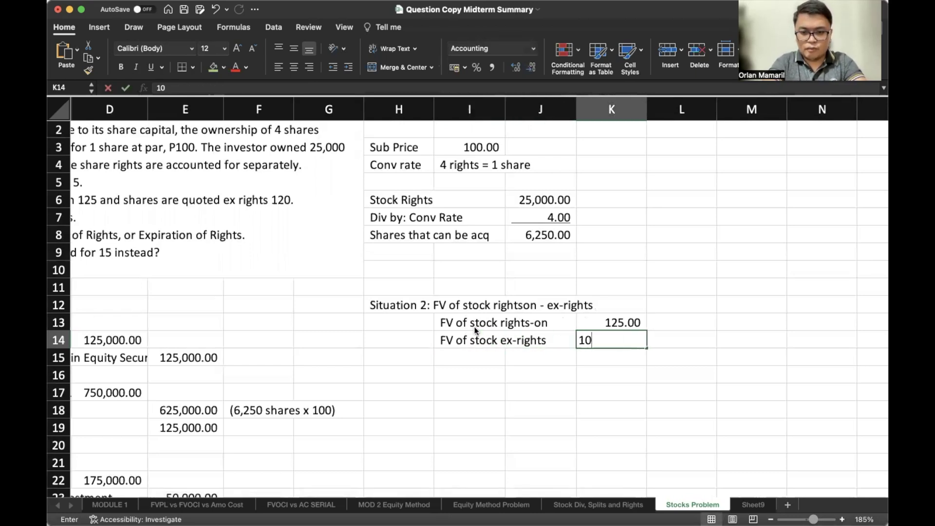
key(Return)
Step: Change the ex-rights fair value in K14 from 100 to 120
key(Right)
key(Right)
key(Up)
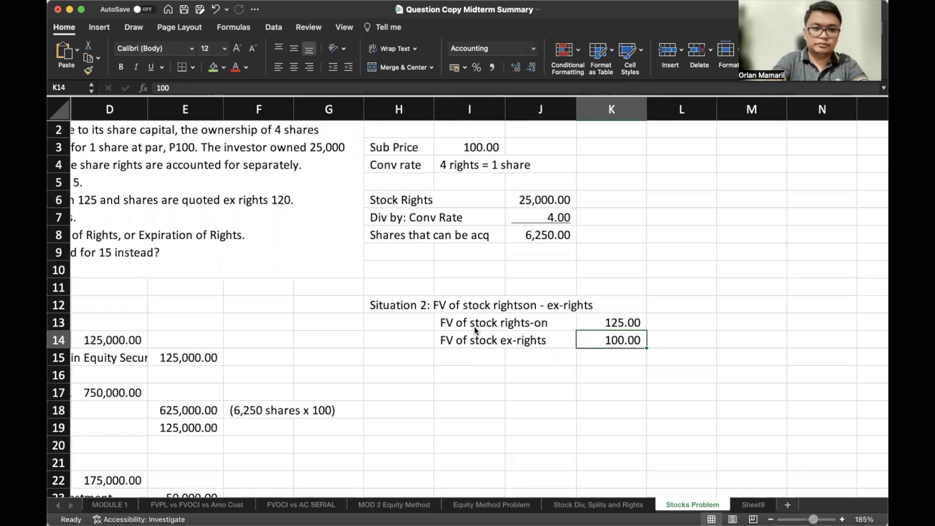
scroll(475, 330, left, 2)
double_click(704, 339)
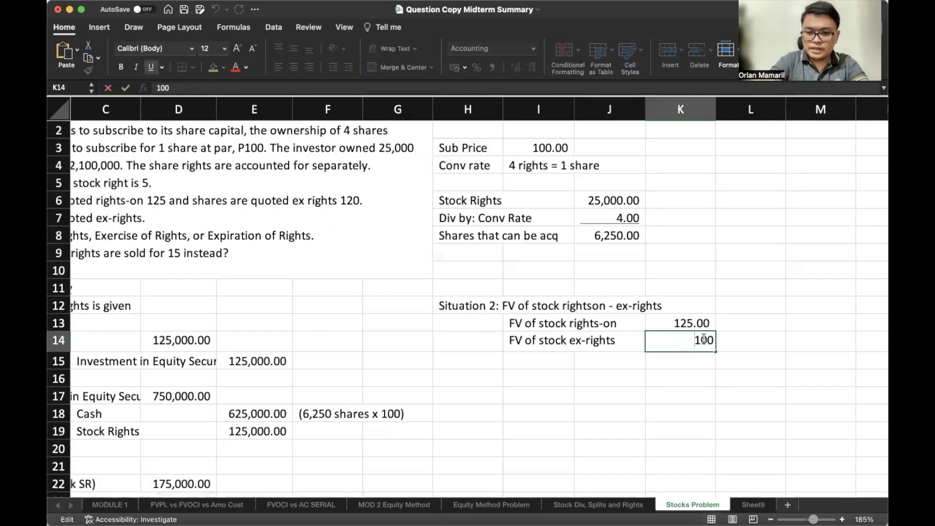
key(BackSpace)
text(2)
key(Return)
click(558, 357)
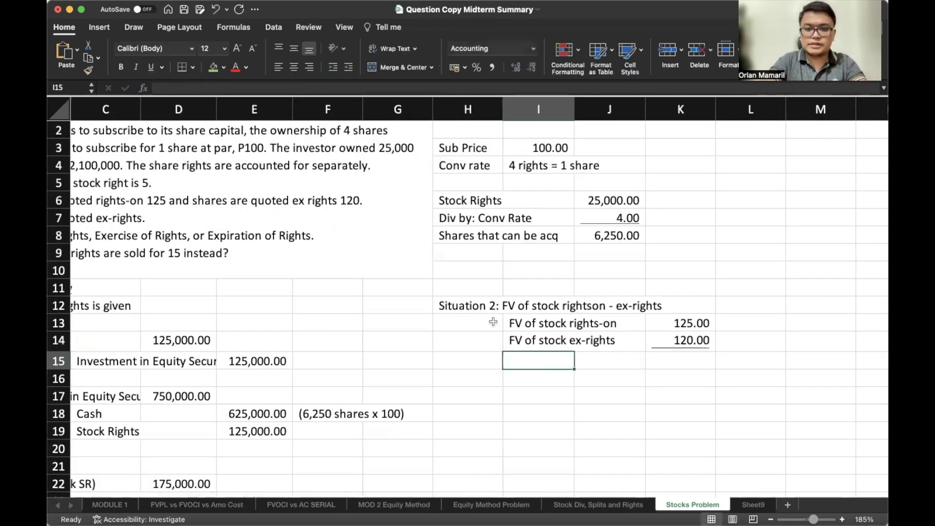
Step: Label I15 'Value of Stock rights' and compute it in K15 as =K13-K14
click(503, 306)
drag(504, 307, 675, 347)
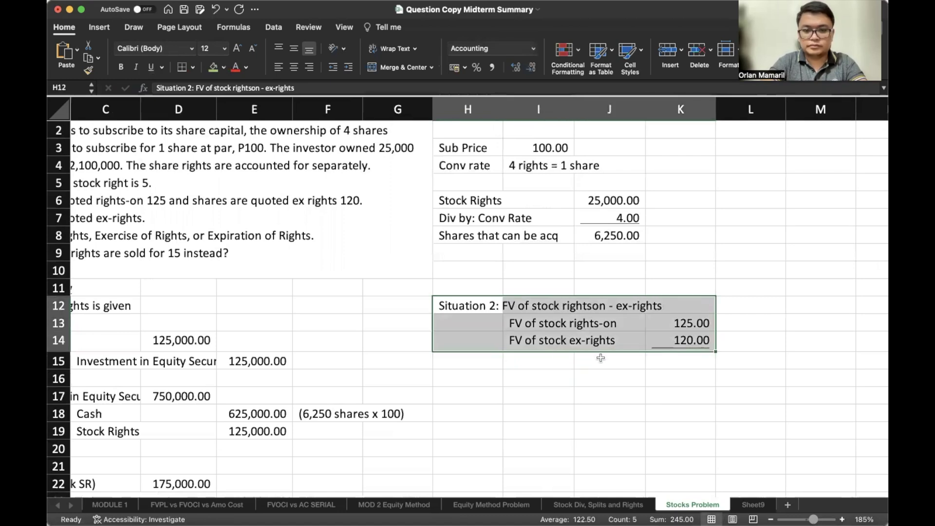
click(541, 360)
text(Value of Stock rights)
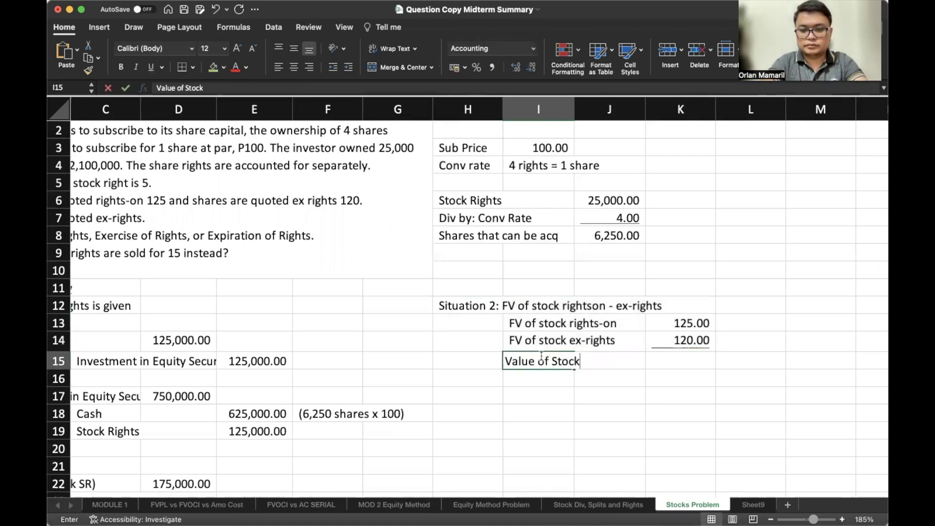
key(Tab)
key(Tab)
text(=)
key(Up)
key(Up)
text(-)
key(Up)
key(Return)
scroll(542, 359, down, 5)
scroll(542, 359, left, 2)
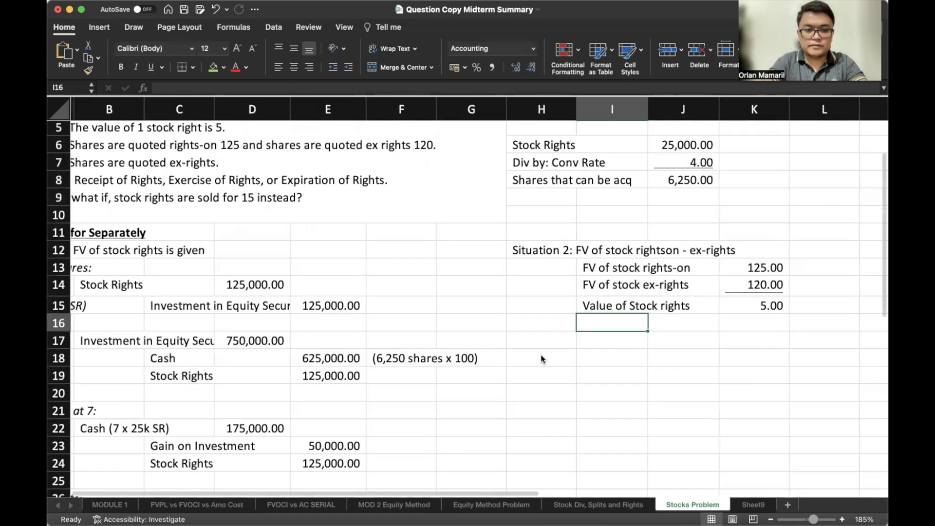
Step: Copy the Situation 1 journal entries A13:G28 and paste them at H17
drag(119, 205, 505, 370)
key(cmd+c)
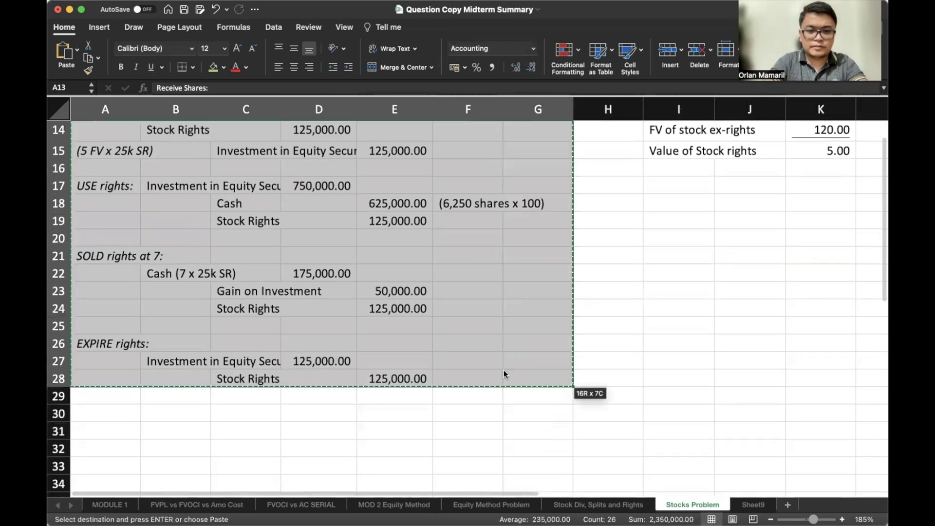
scroll(505, 370, up, 4)
click(624, 375)
key(super+v)
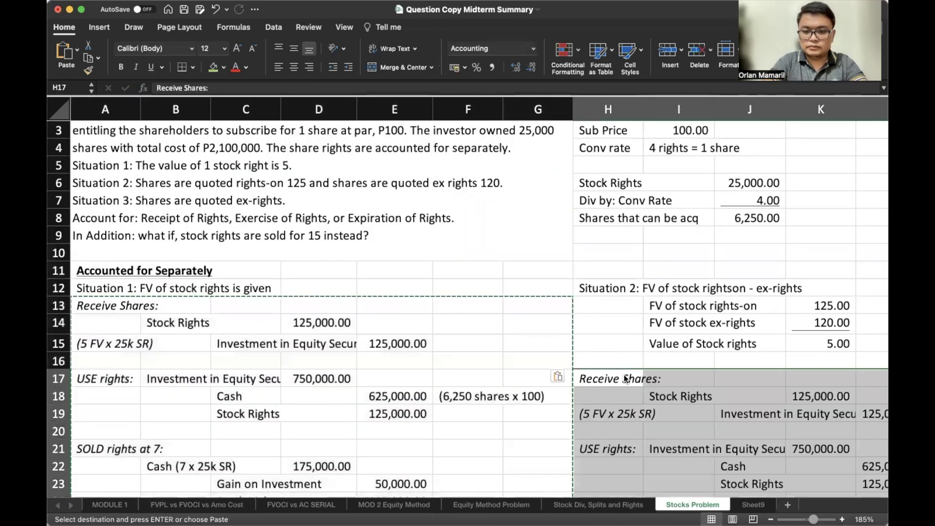
scroll(624, 375, down, 8)
scroll(624, 375, right, 5)
scroll(624, 375, up, 3)
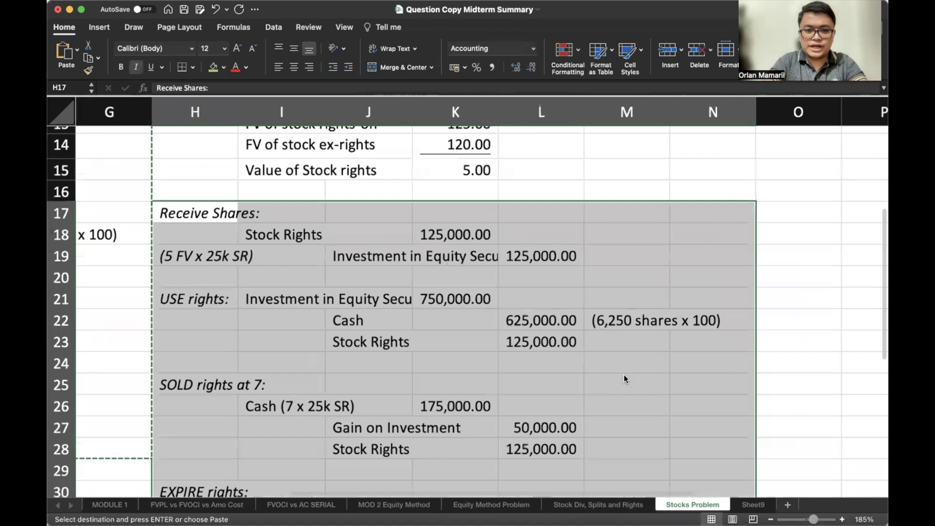
scroll(624, 375, up, 2)
Step: Check the pasted H19 note, the K13 rights-on value and the K18 Stock Rights formula
click(534, 230)
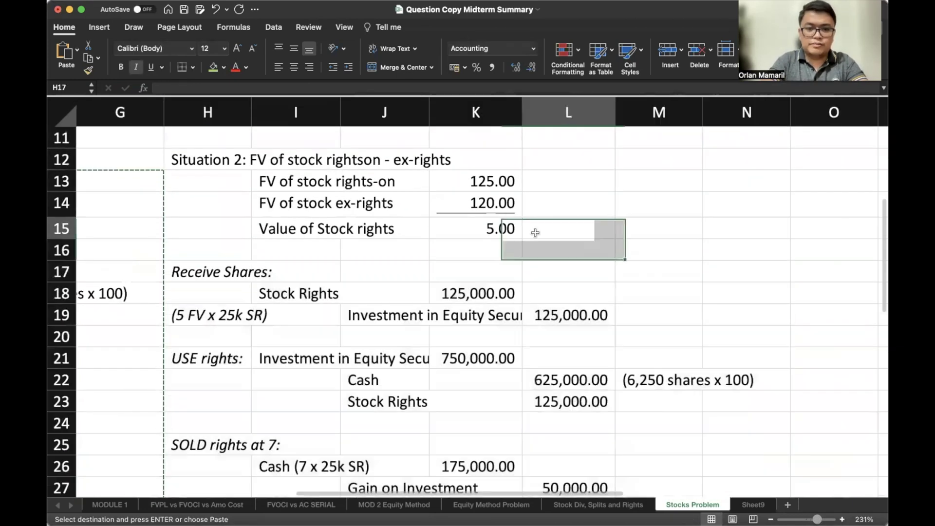
click(244, 315)
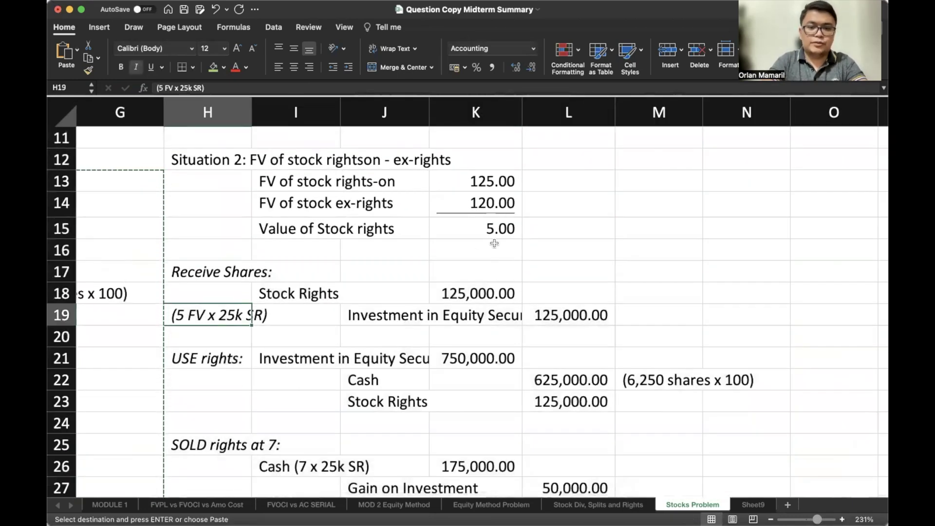
click(489, 180)
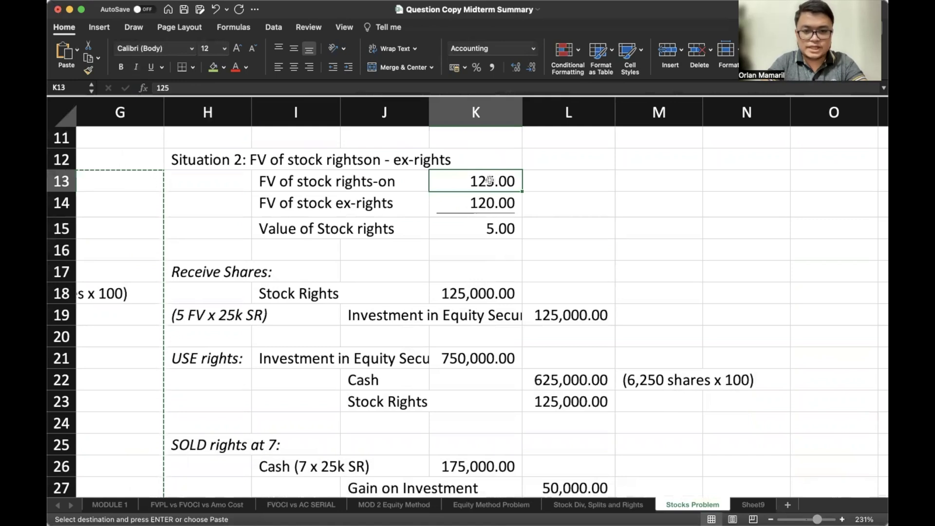
click(480, 292)
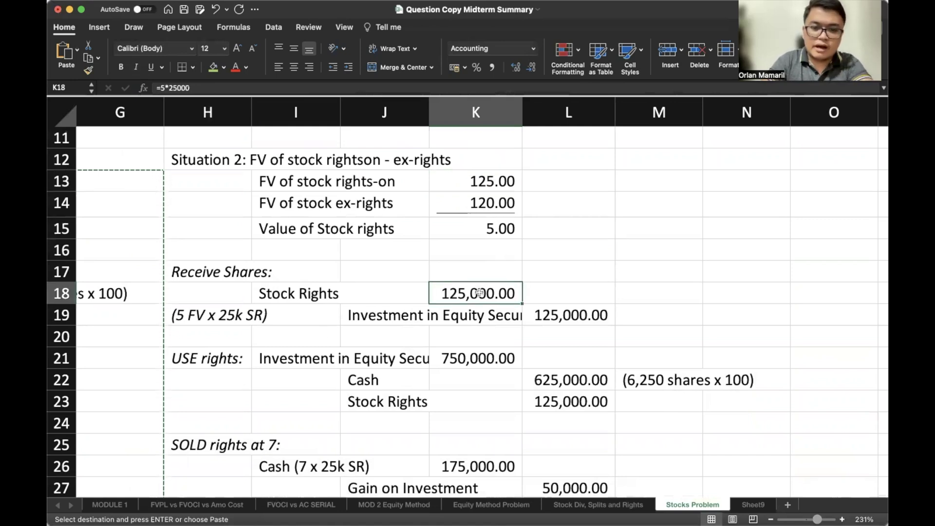
click(564, 318)
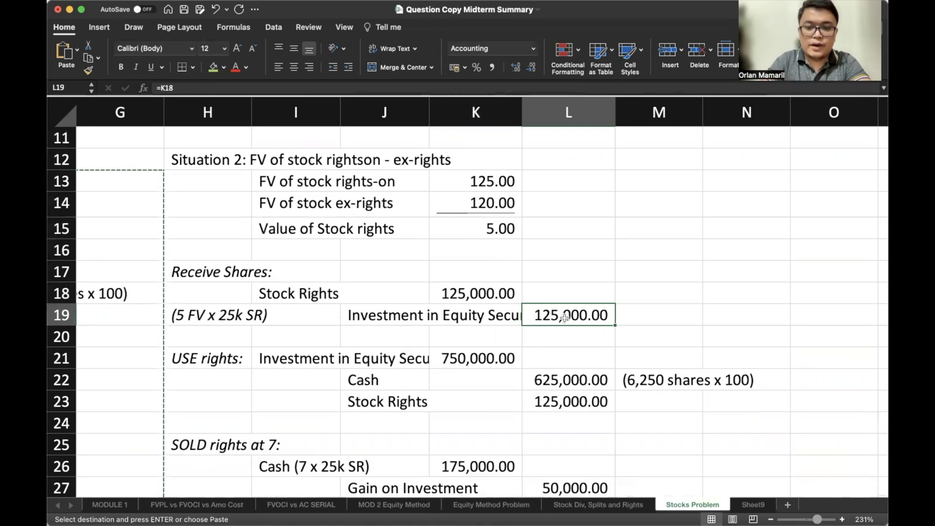
scroll(564, 317, down, 2)
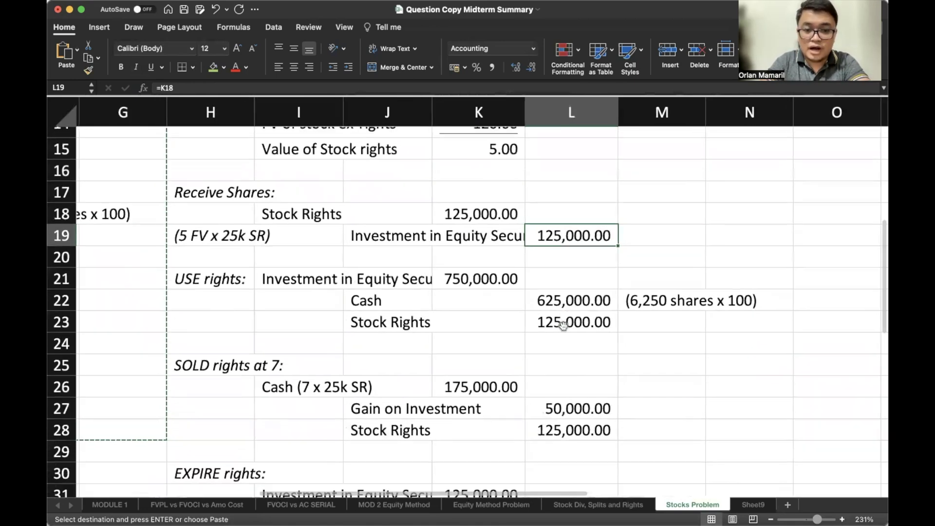
scroll(564, 325, down, 3)
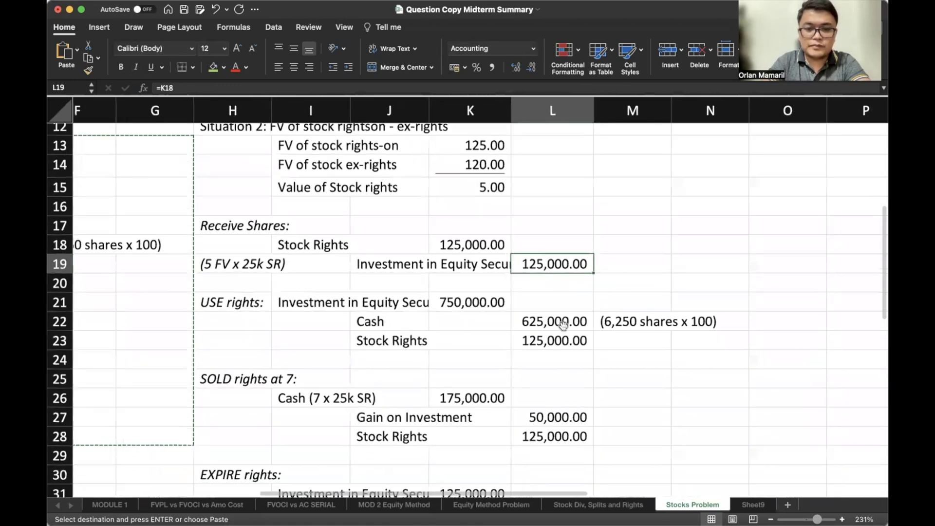
Step: Review the exercised-rights entry: investment debit, 625,000.00 Cash credit and Stock Rights credit
drag(347, 319, 507, 317)
drag(430, 337, 558, 336)
drag(438, 355, 572, 355)
click(369, 261)
drag(369, 260, 520, 261)
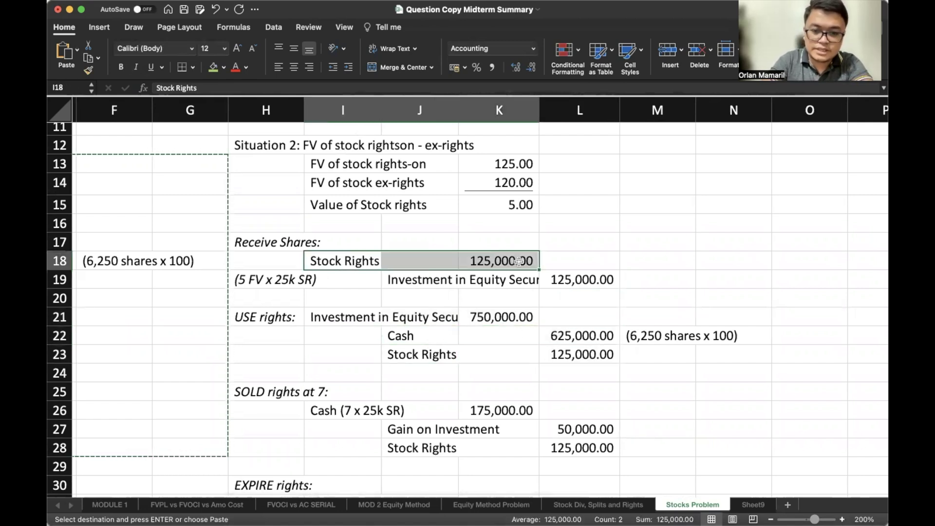
drag(413, 361, 580, 358)
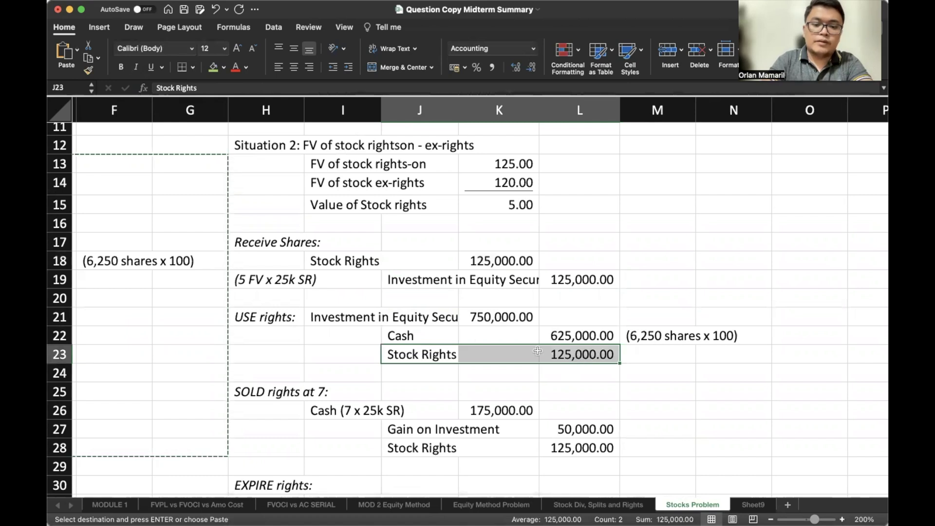
drag(425, 336, 583, 330)
Step: Review the I13 rights-on label and the Situation 2 heading row
scroll(583, 330, up, 5)
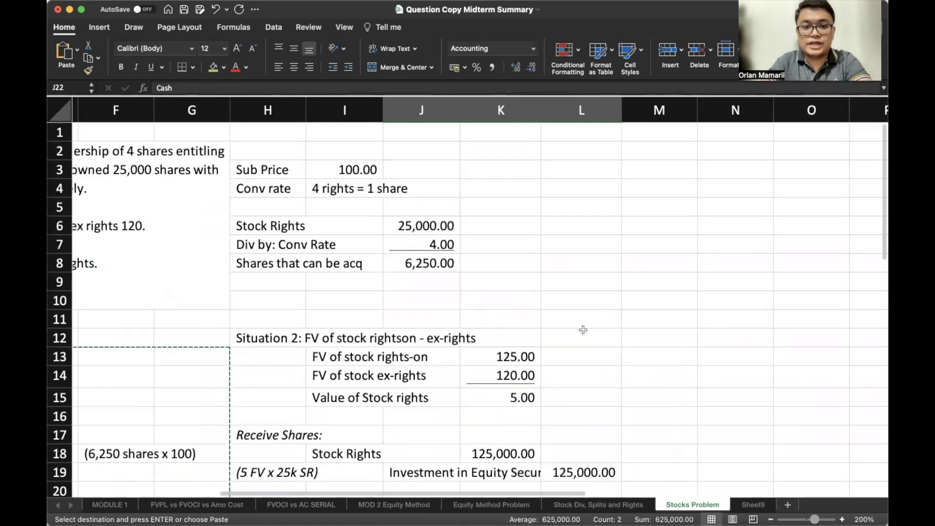
scroll(498, 271, down, 5)
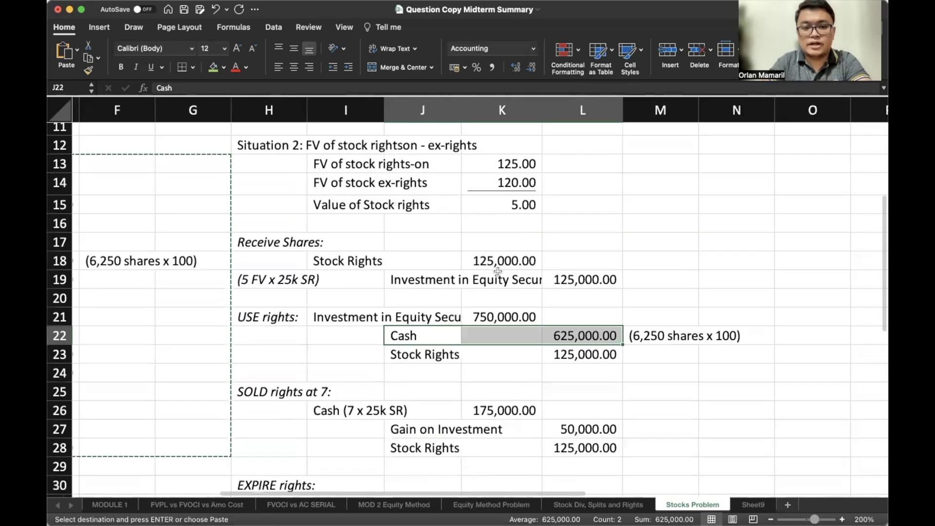
click(341, 173)
drag(272, 157, 531, 155)
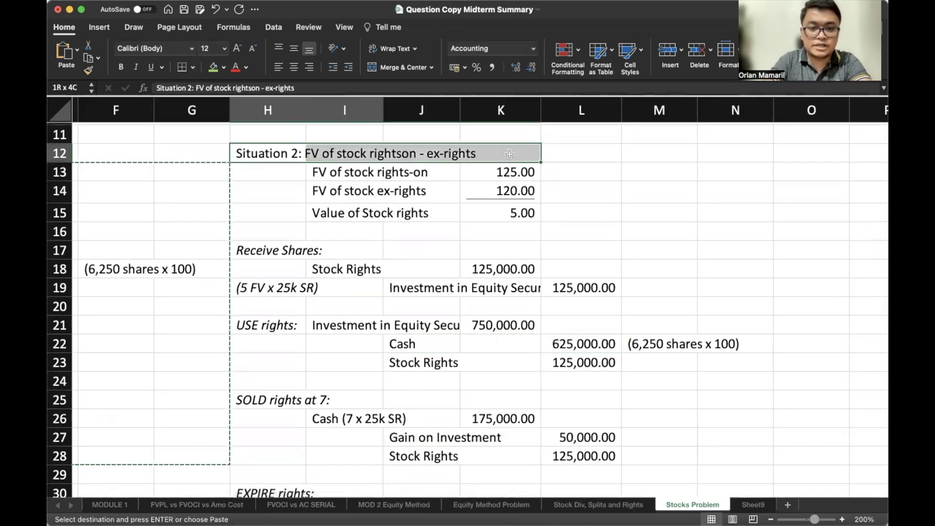
scroll(519, 298, down, 3)
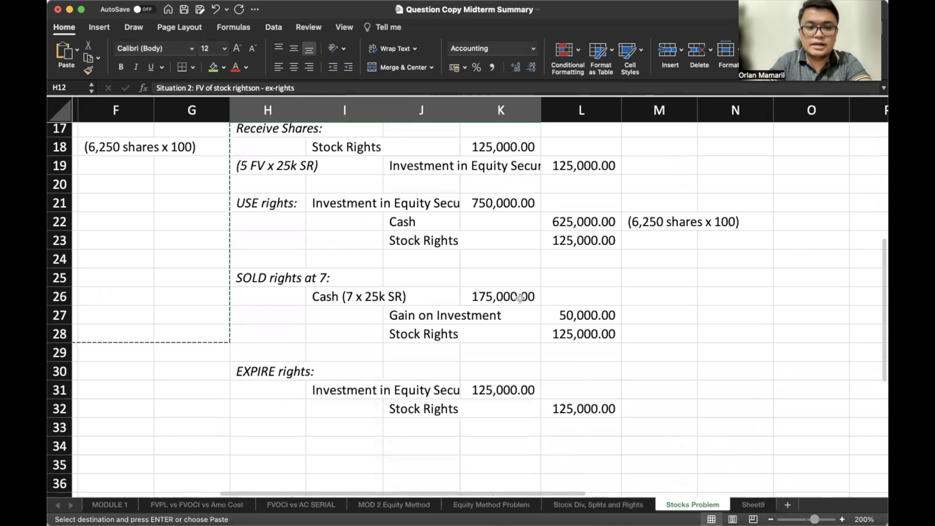
scroll(519, 298, up, 1)
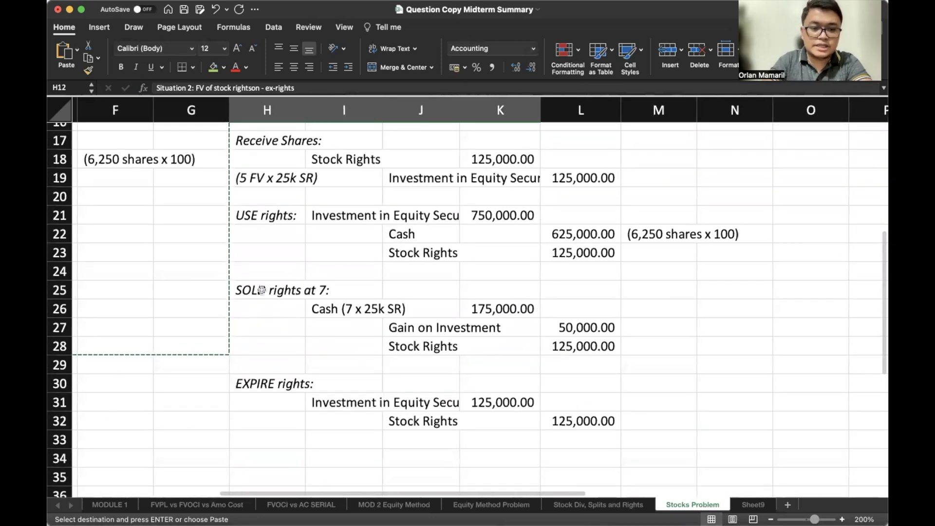
scroll(270, 298, up, 1)
Step: Review the SOLD rights cash proceeds in K26, gain, Stock Rights credit, and the EXPIRE entry
click(275, 304)
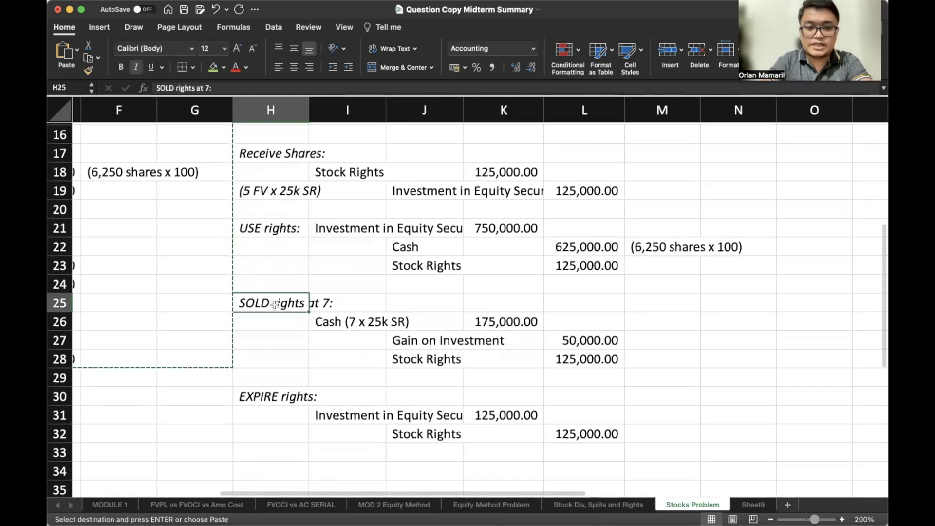
scroll(275, 305, up, 2)
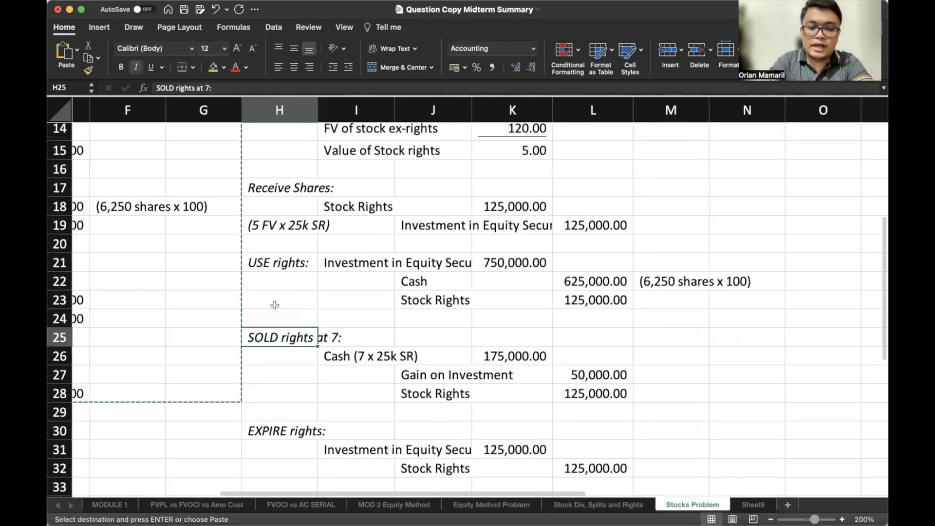
click(338, 355)
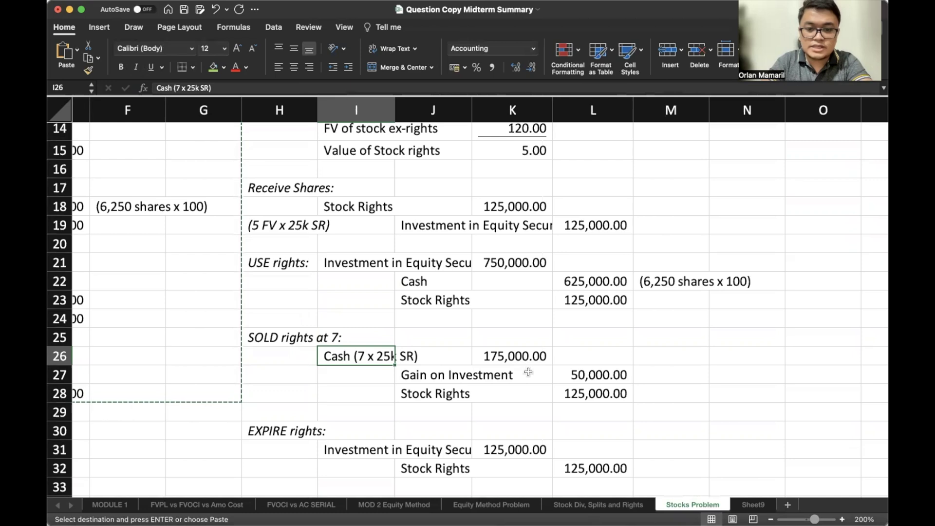
click(525, 352)
drag(421, 378, 570, 377)
drag(450, 395, 564, 396)
drag(389, 443, 619, 465)
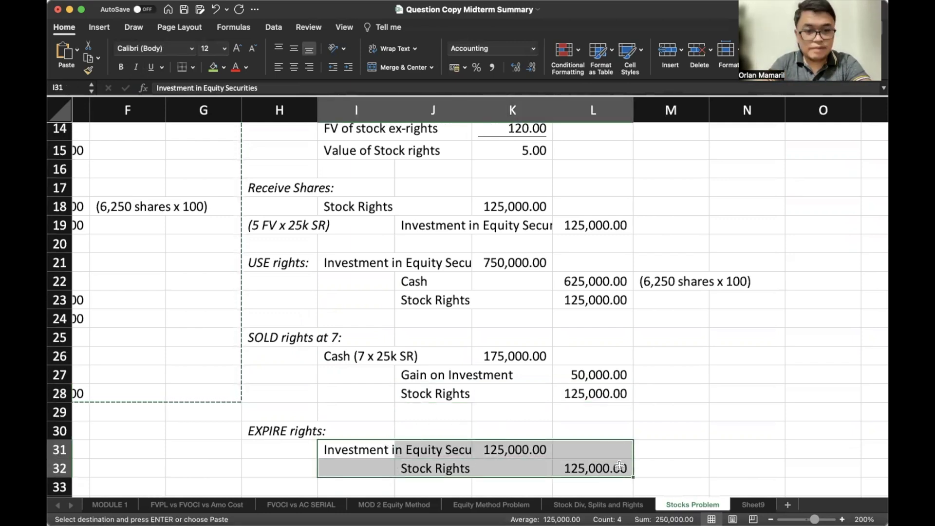
scroll(591, 355, up, 5)
click(580, 278)
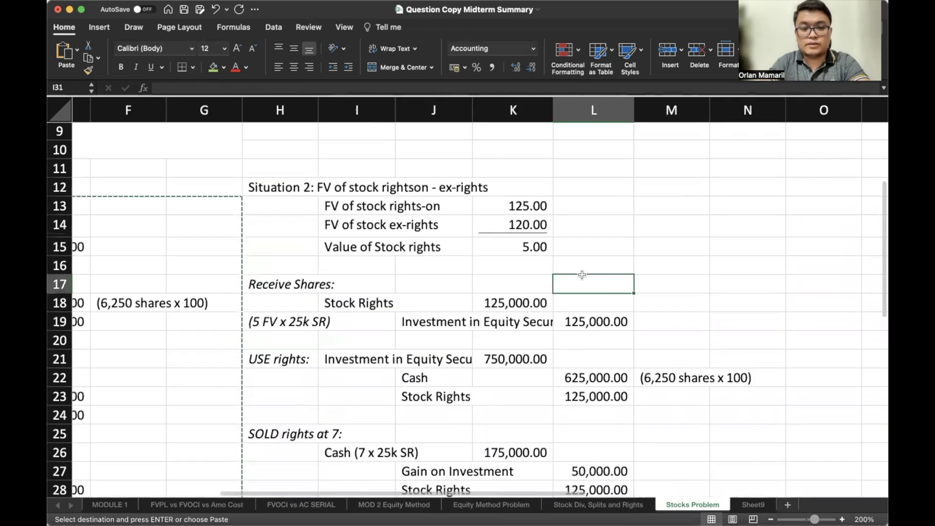
drag(527, 250, 353, 249)
key(super+i)
scroll(352, 248, left, 10)
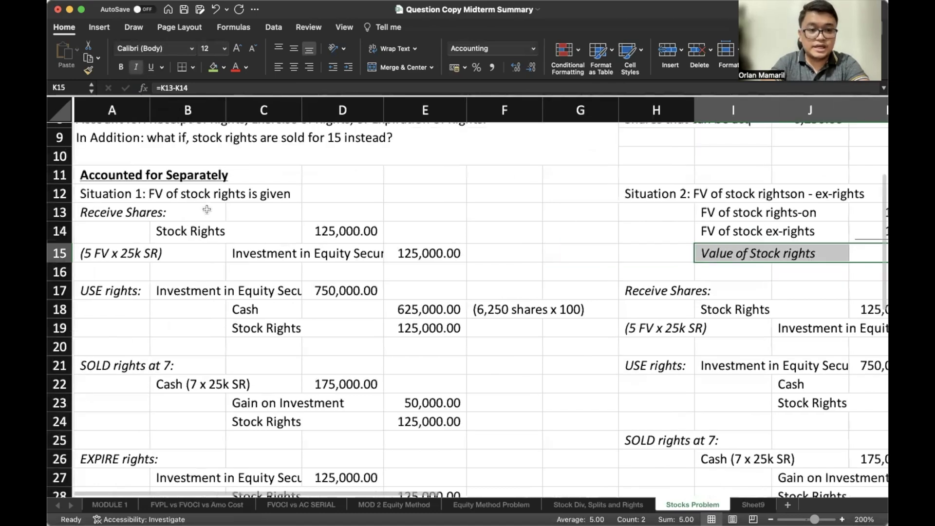
scroll(520, 355, right, 8)
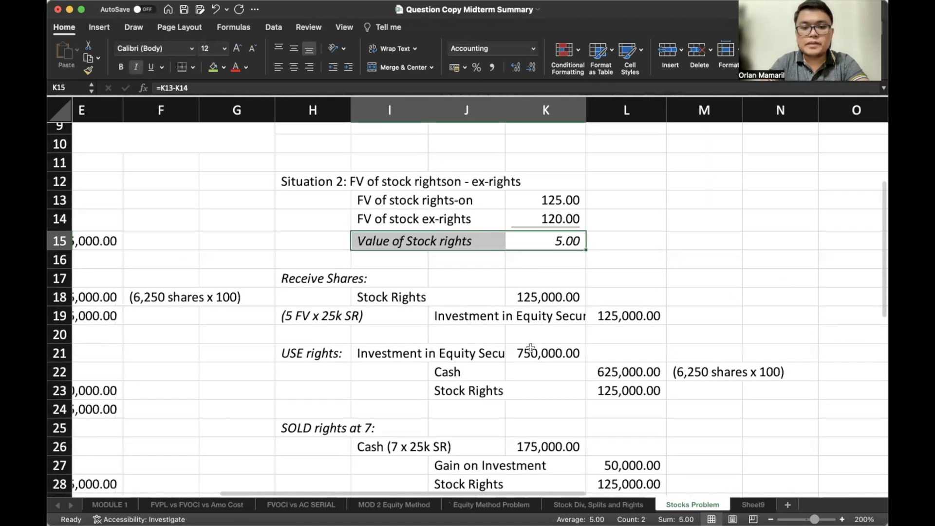
scroll(447, 268, up, 2)
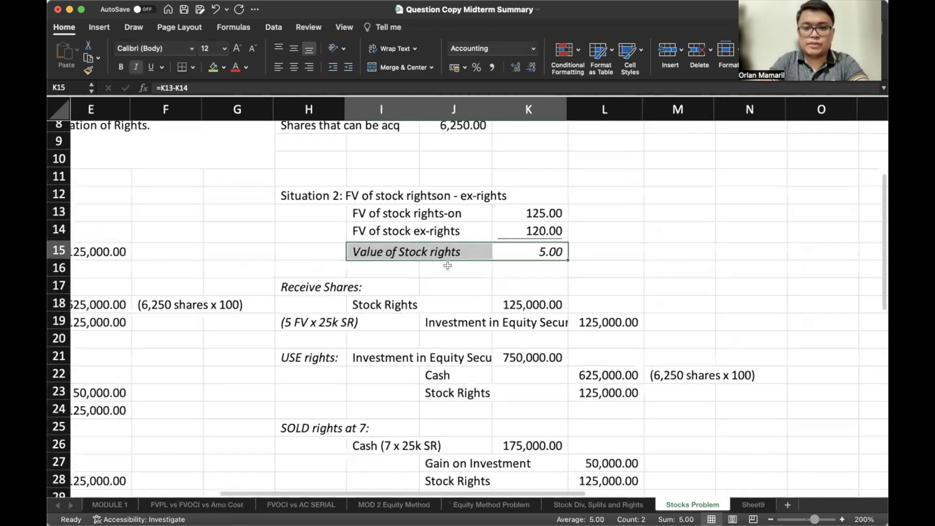
scroll(447, 264, left, 3)
scroll(447, 264, up, 4)
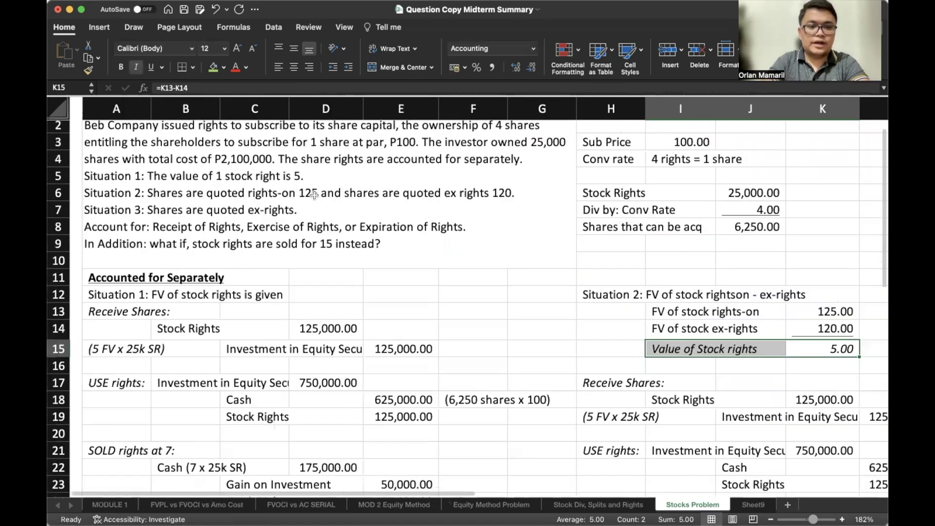
click(297, 213)
double_click(286, 213)
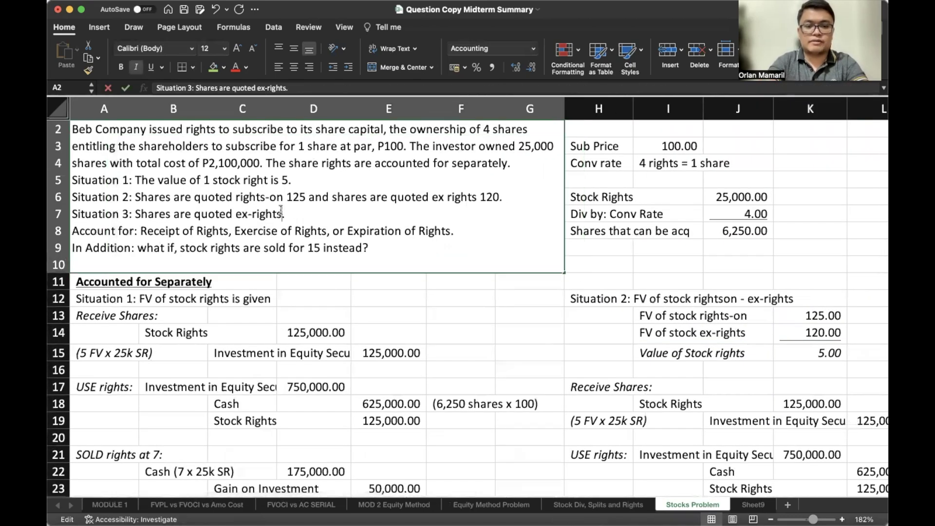
key(Return)
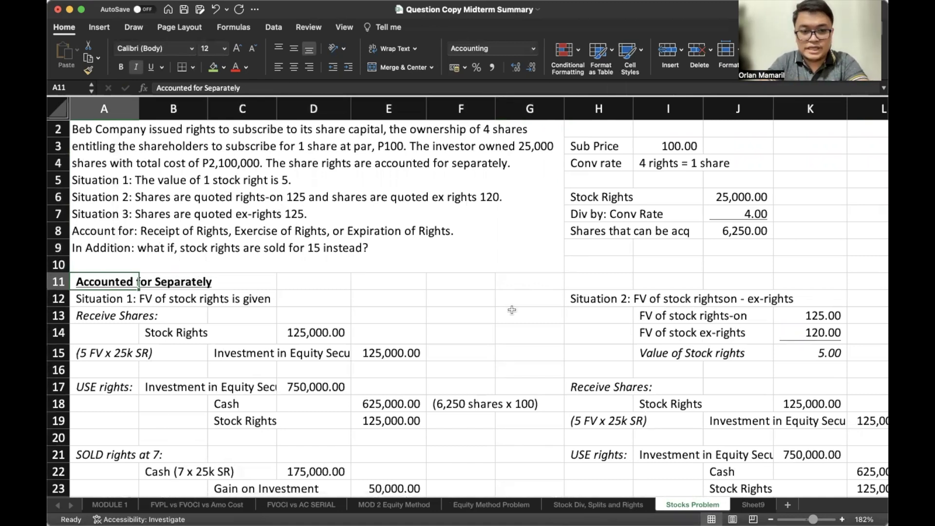
Step: Copy the Situation 2 heading from H12 into O12, undoing a stray paste in M12
click(613, 305)
key(ctrl+c)
scroll(625, 312, right, 6)
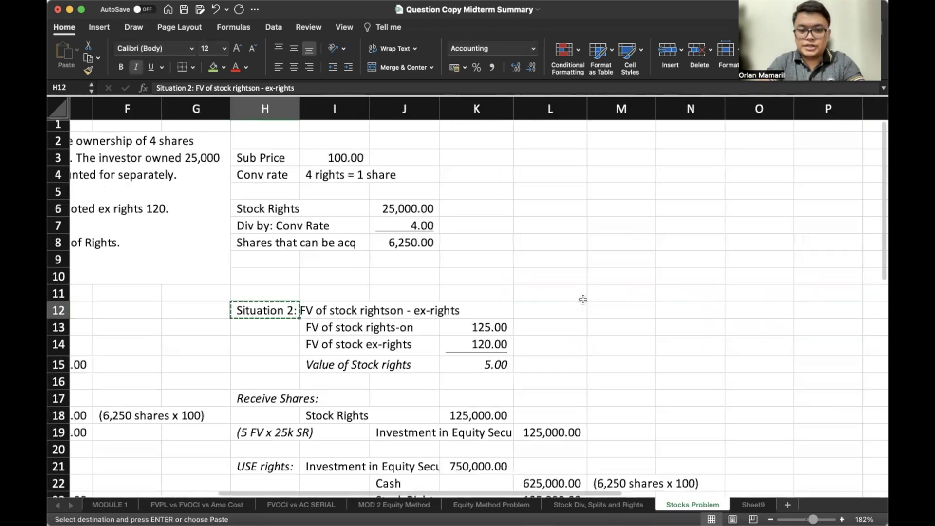
click(640, 317)
key(ctrl+v)
key(ctrl+z)
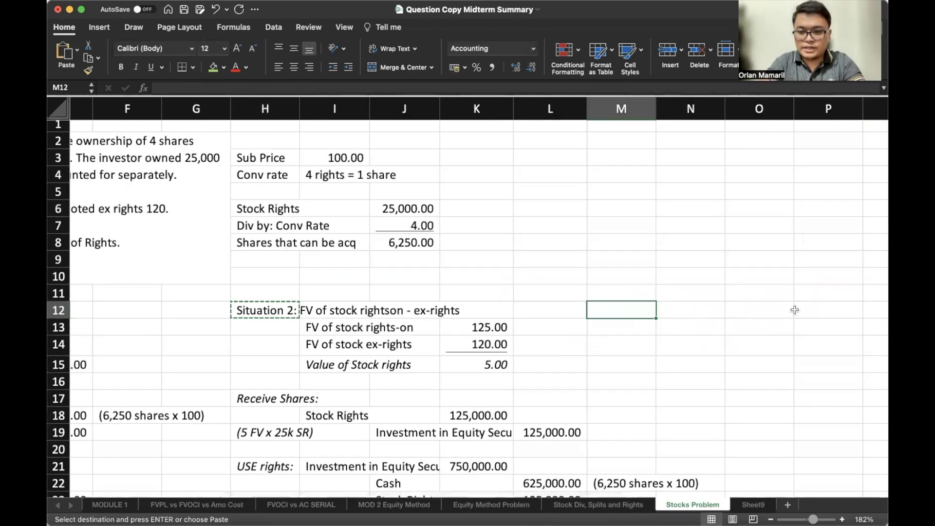
click(773, 315)
key(ctrl+v)
scroll(773, 313, right, 4)
Step: Replace the rights-on wording in O12 so the heading reads '125 FV shares ex-rights'
double_click(481, 305)
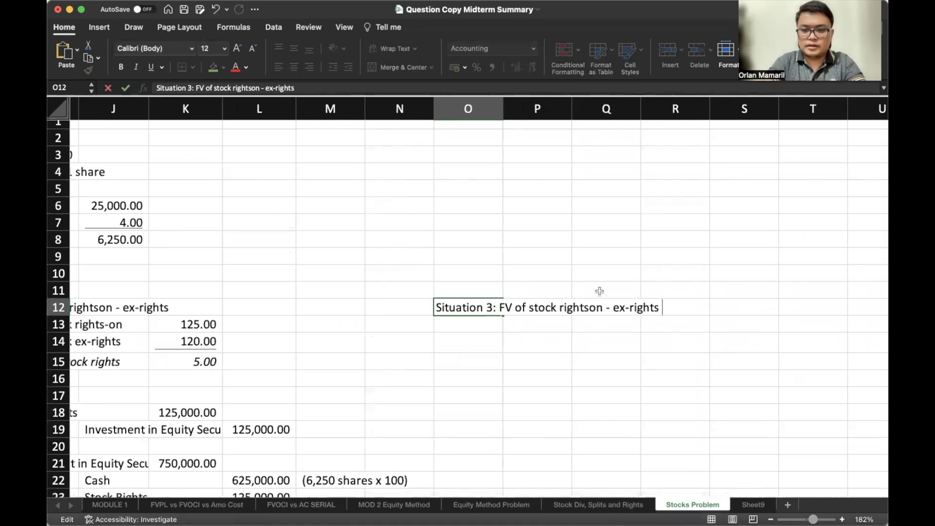
drag(608, 310, 498, 309)
key(BackSpace)
text(125 FV share)
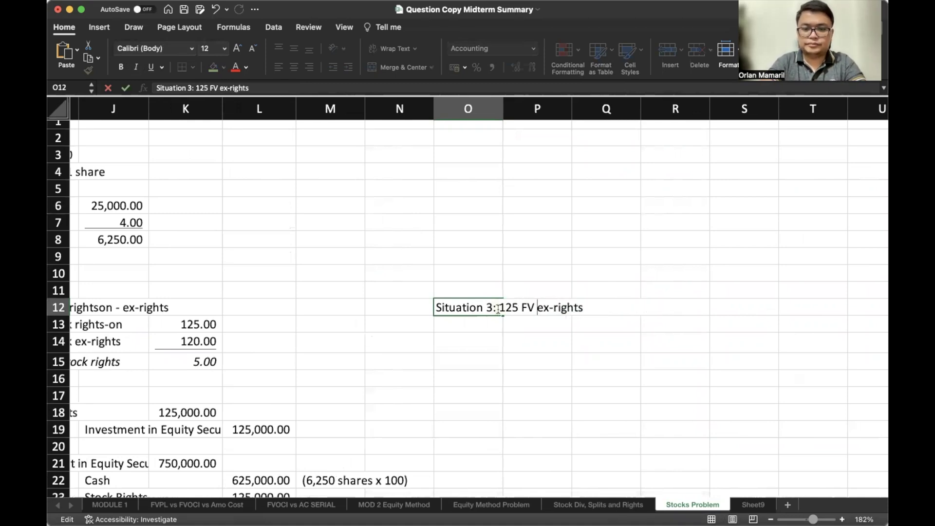
text(s)
key(Return)
scroll(497, 309, left, 10)
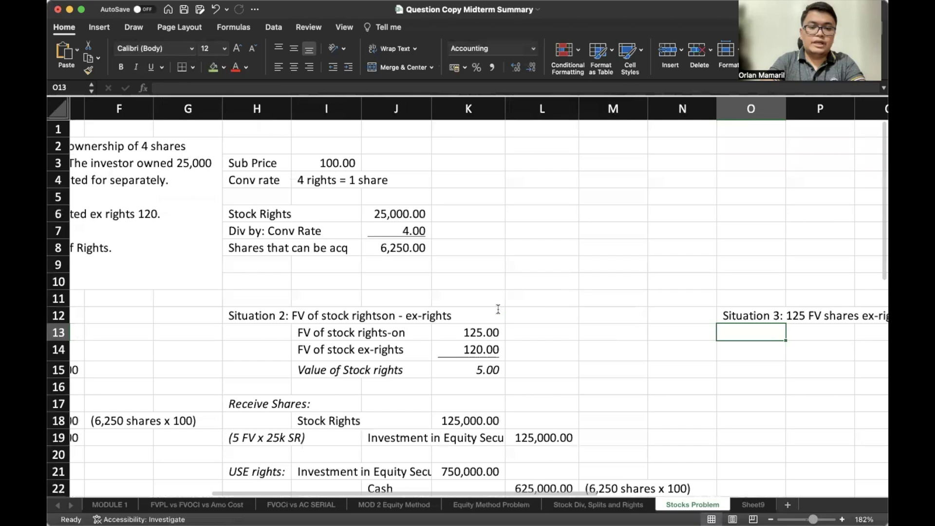
Step: Copy the problem statement from A2 into O2
key(ctrl+Home)
key(Down)
key(ctrl+shift+Down)
key(super+c)
scroll(201, 218, right, 10)
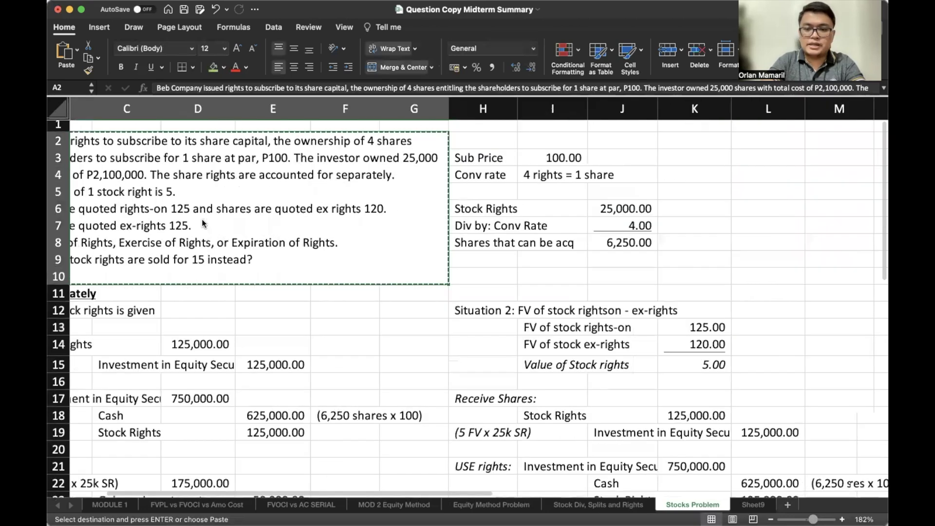
click(323, 146)
key(super+v)
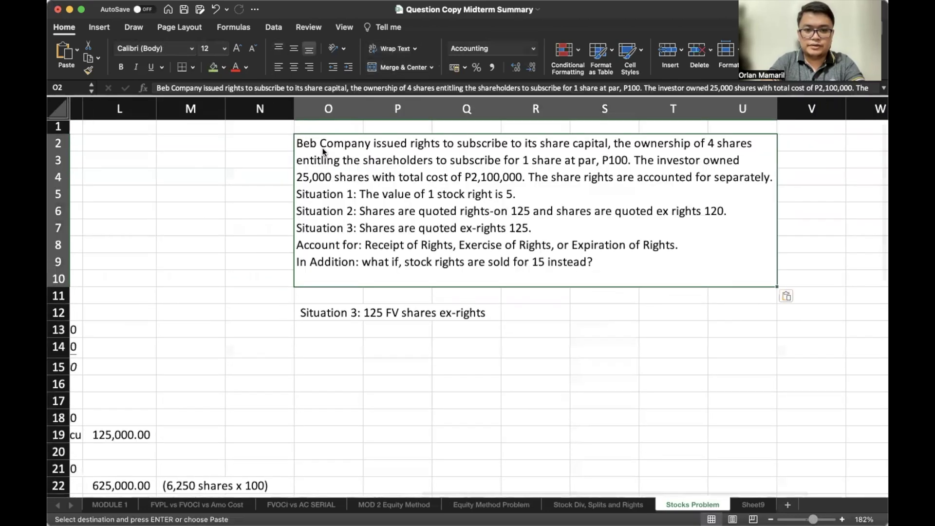
Step: Type the label 'FV of shares - Subscription Price' in P13
scroll(323, 150, up, 5)
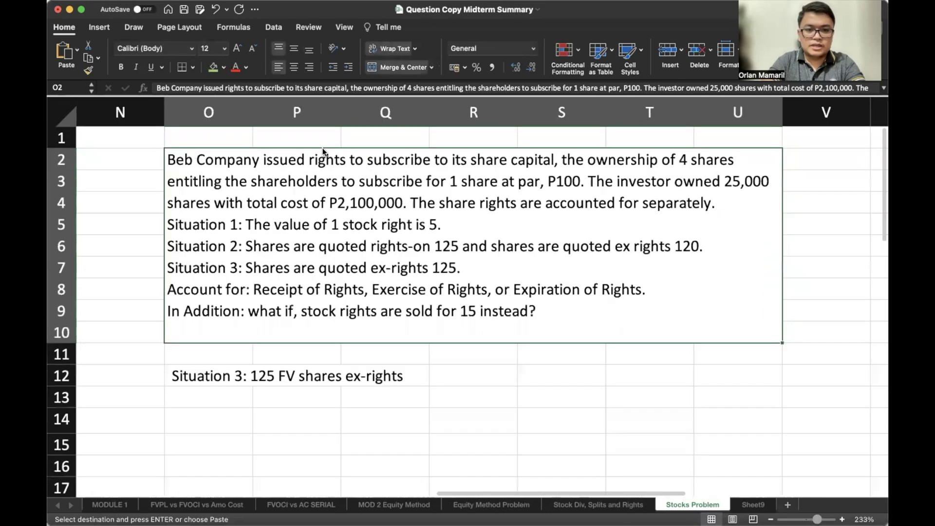
scroll(322, 151, down, 3)
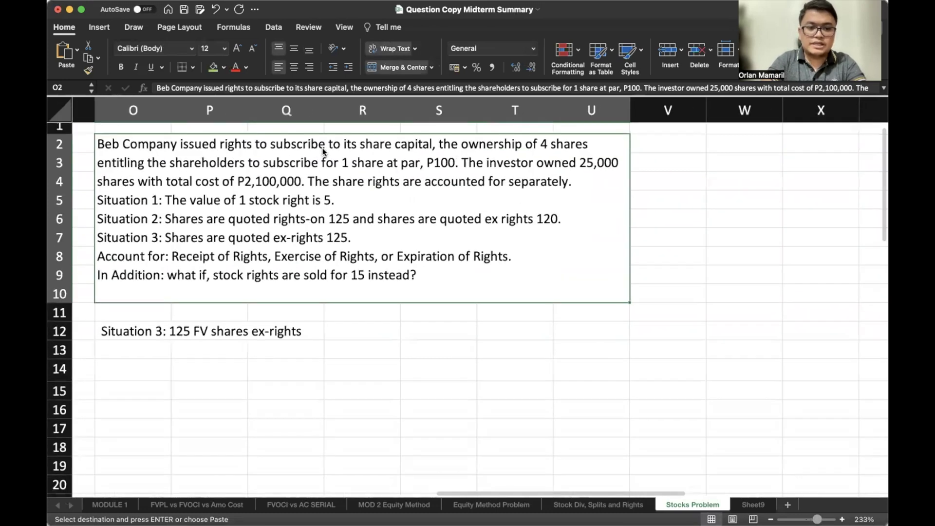
click(284, 358)
text(FV of shares - Subscription Price)
Step: Underline the P13 label and put 'No of rights per share' beneath it in P14
key(Return)
click(284, 358)
key(super+u)
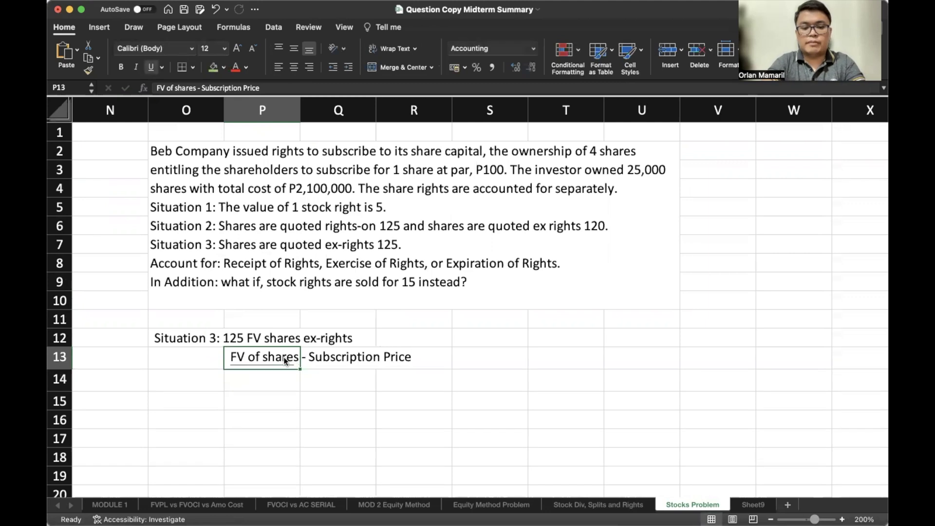
key(Return)
text(No)
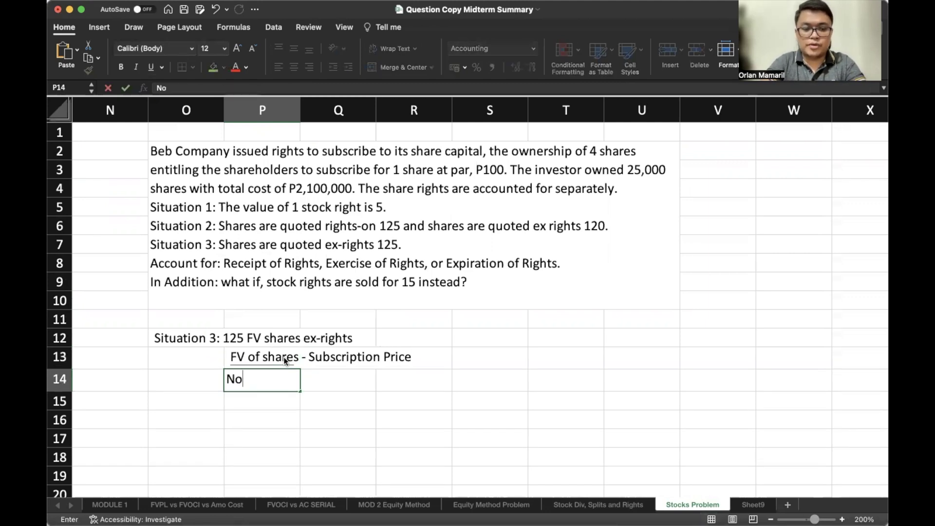
text( of rig)
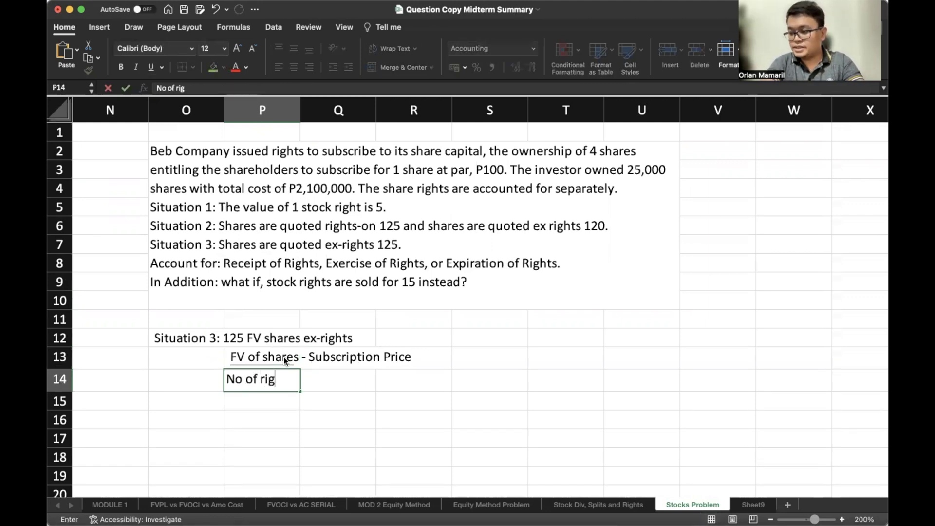
text(hts/Share)
key(BackSpace)
key(BackSpace)
key(BackSpace)
key(BackSpace)
key(BackSpace)
key(BackSpace)
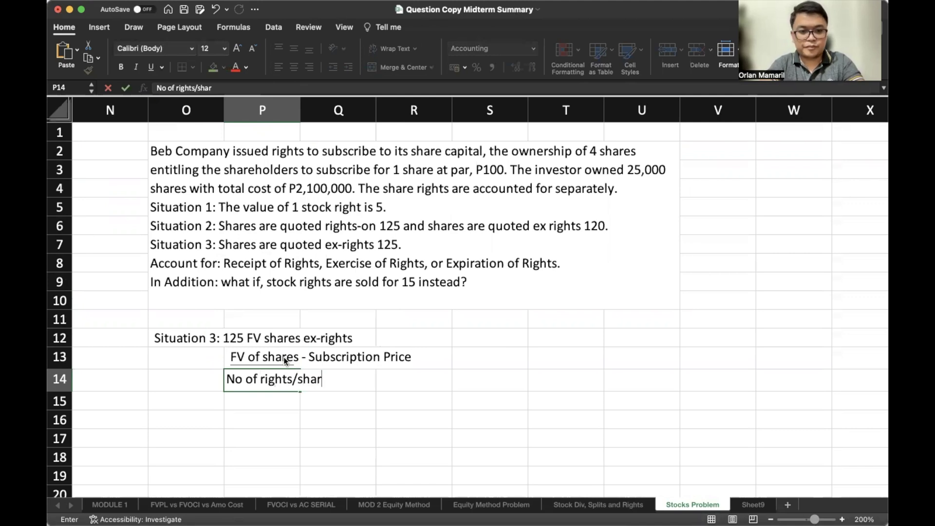
text(per share)
key(Return)
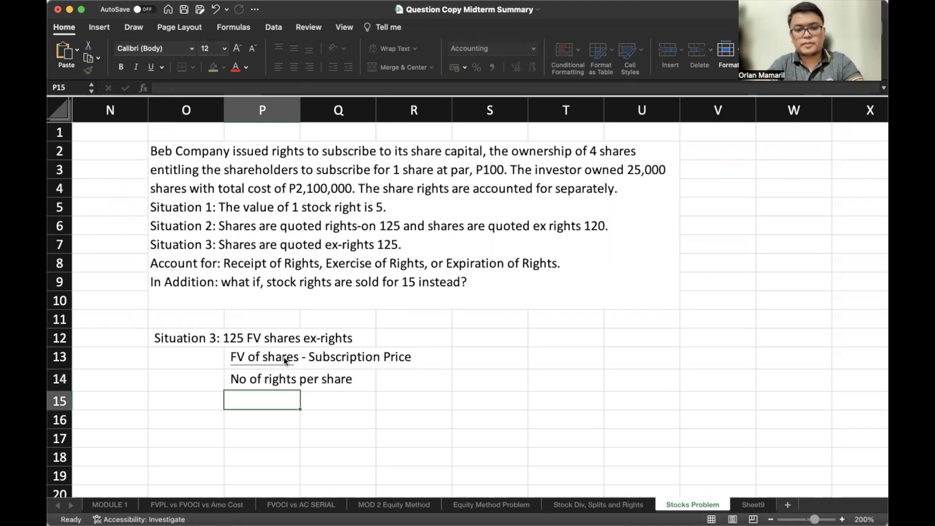
key(Up)
Step: Copy the subscription price and conversion figures in H3:J8
scroll(285, 359, left, 10)
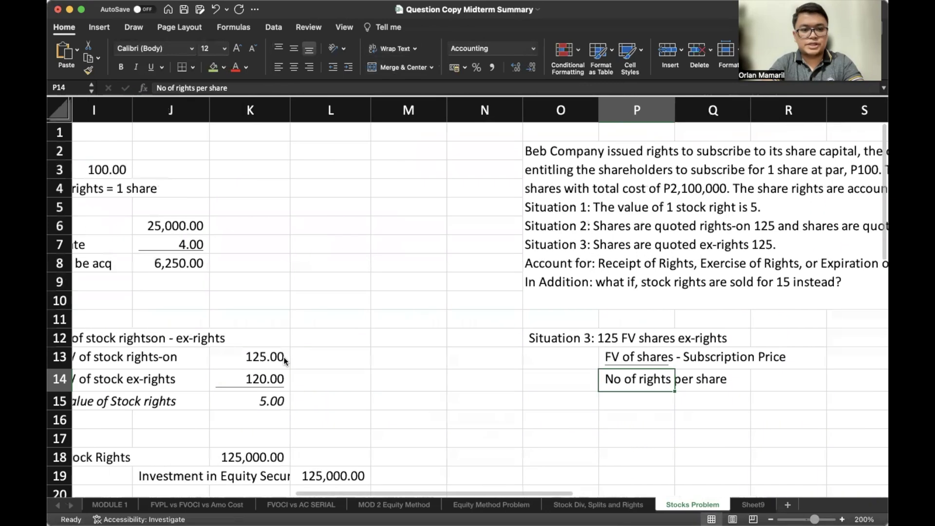
drag(190, 171, 370, 265)
key(cmd+c)
scroll(358, 262, right, 2)
scroll(358, 262, right, 8)
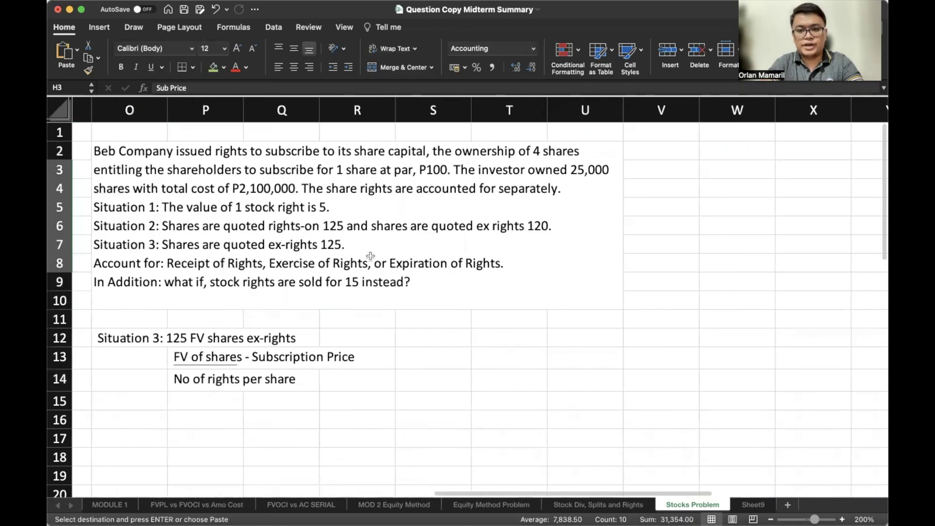
Step: Paste the subscription price, conversion rate and shares-acquirable block into V4
click(649, 190)
key(super+v)
scroll(650, 191, down, 1)
scroll(650, 192, right, 1)
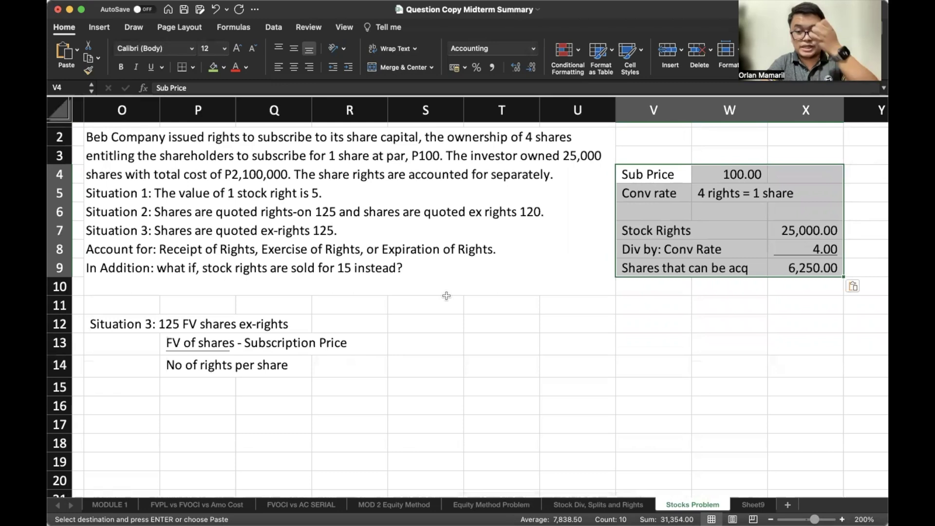
click(402, 326)
Step: Review the P13 numerator label against the problem statement in O2
click(212, 347)
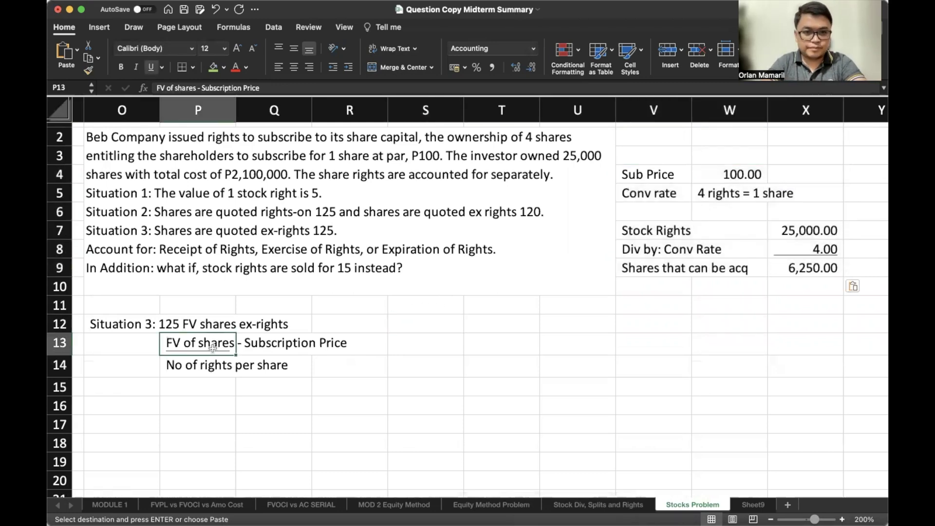
scroll(211, 346, up, 1)
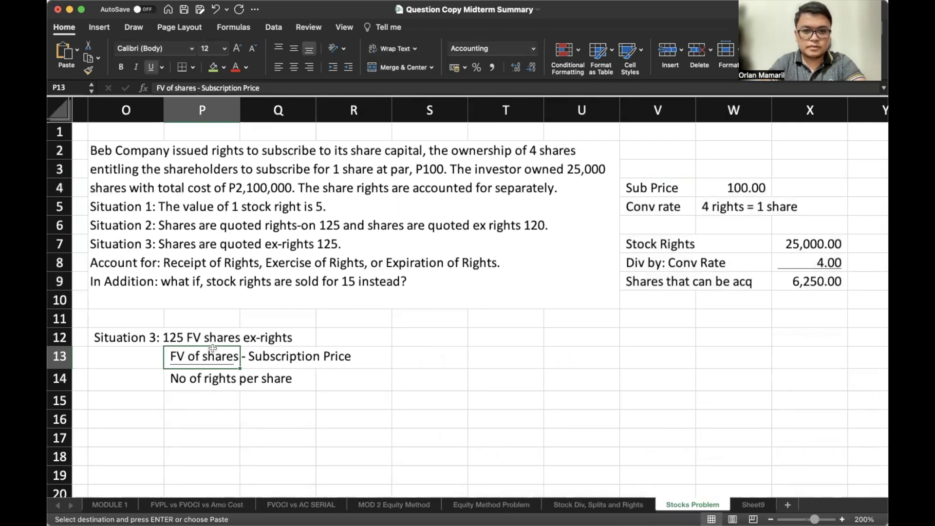
scroll(213, 348, down, 1)
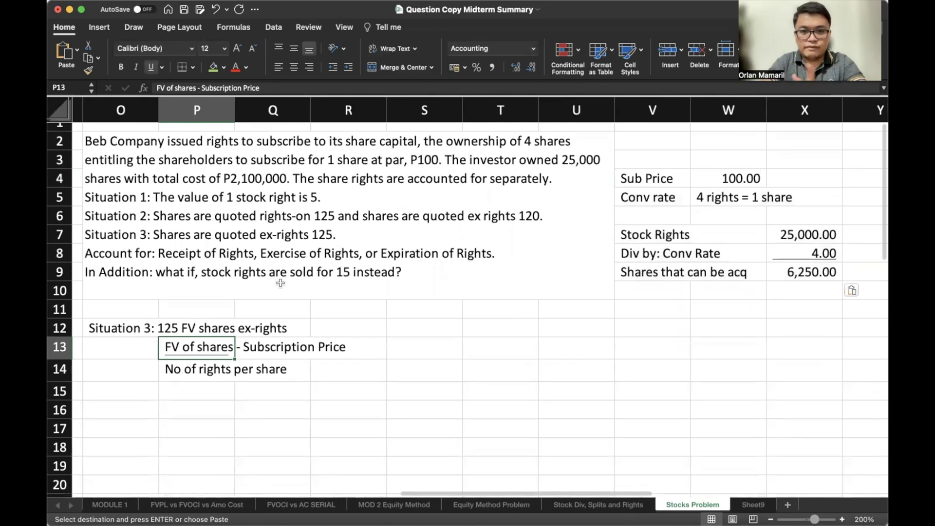
click(433, 166)
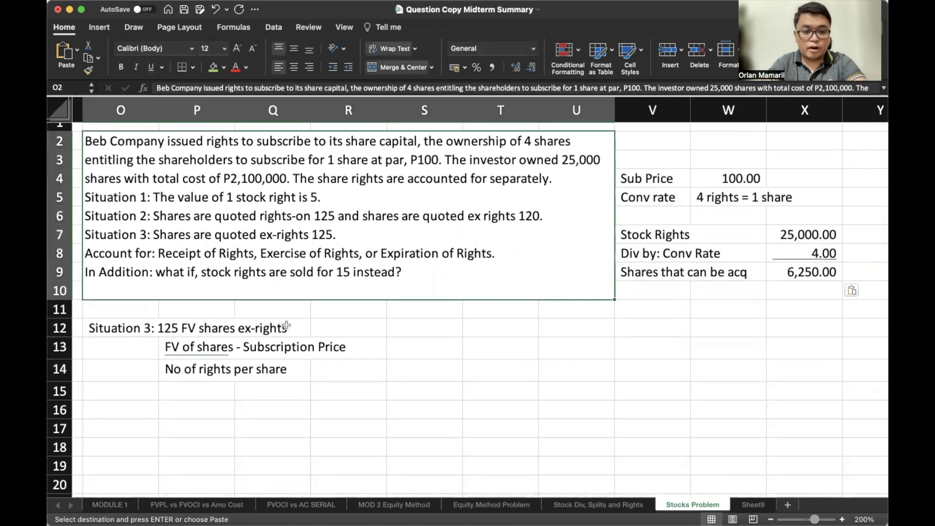
click(194, 355)
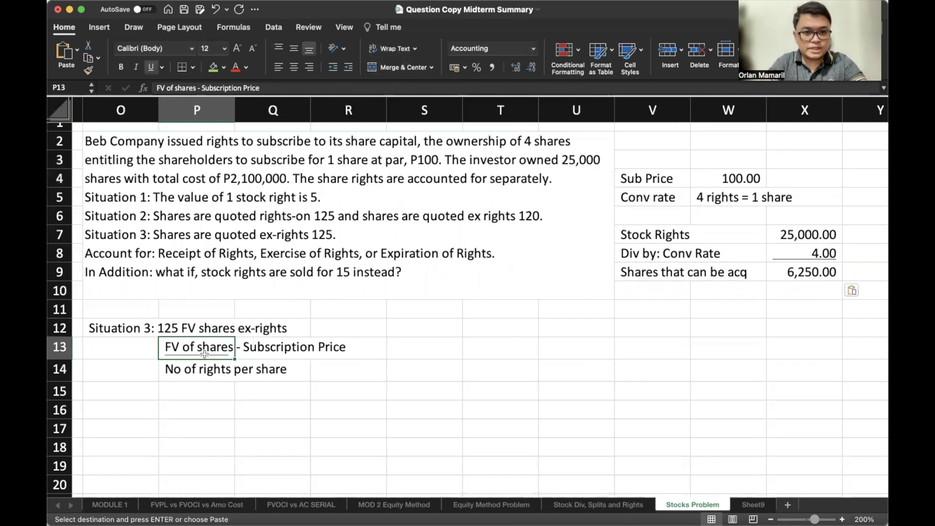
click(384, 181)
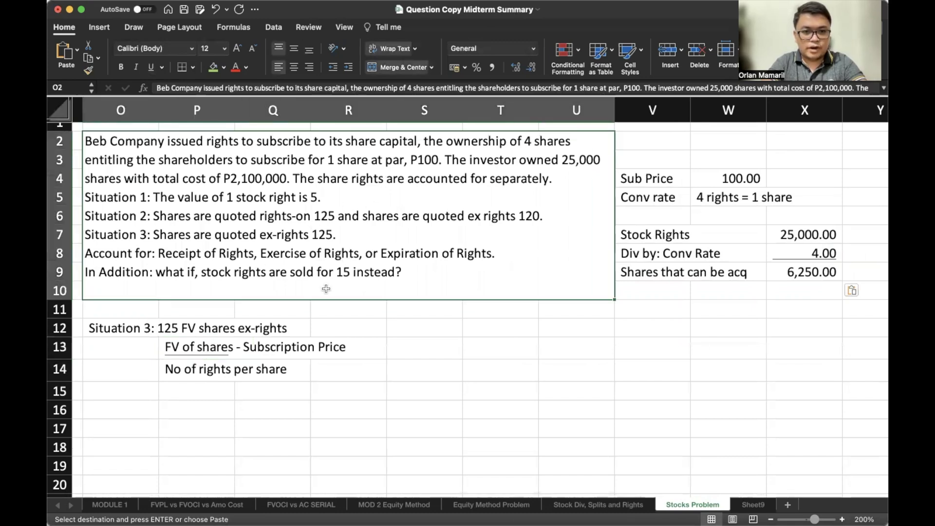
Step: Fill the Situation 3 fraction with numerator 125 - 100 in P13 and denominator 4 in P14
click(227, 347)
text(125 - )
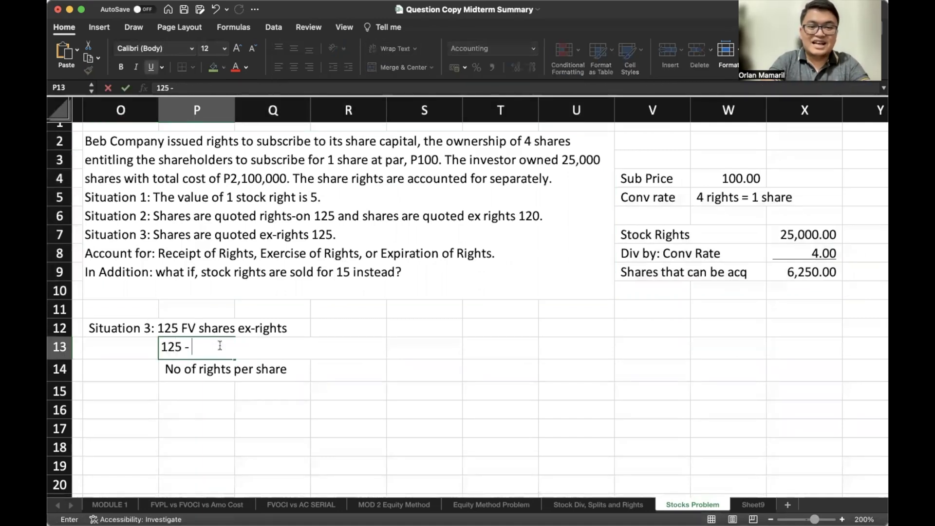
text(100)
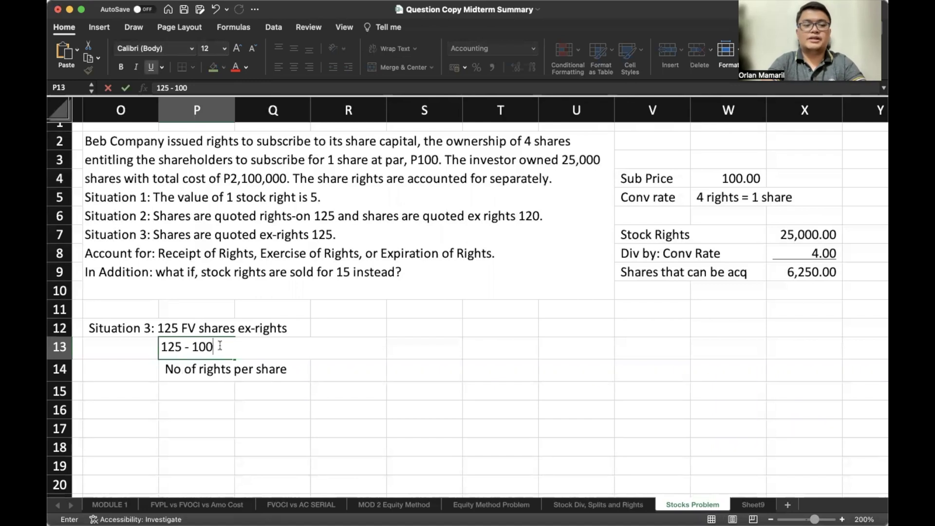
key(Return)
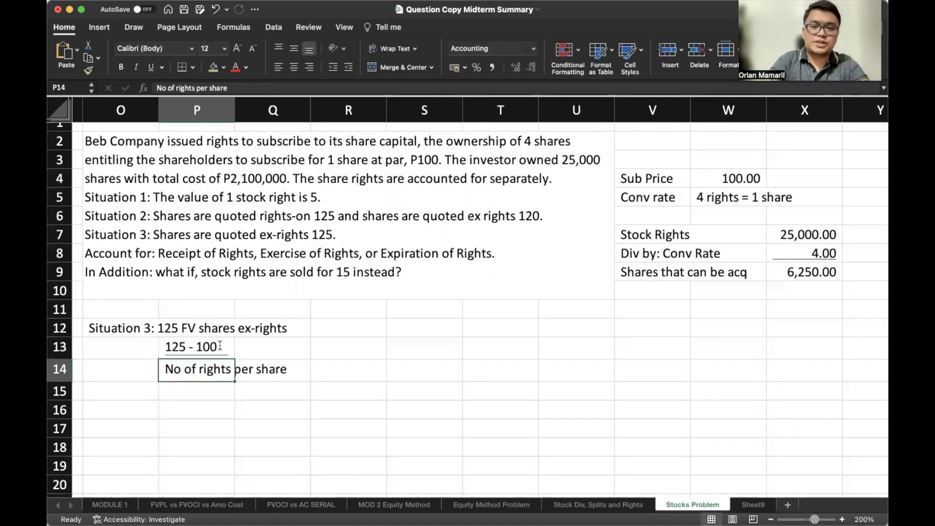
text(4)
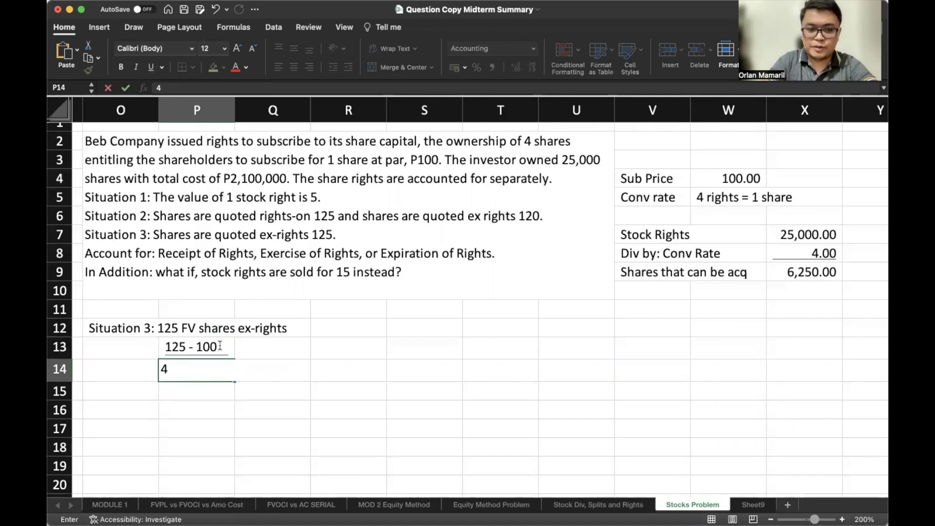
key(Tab)
Step: Label Q13 beside the fraction as 'FV of SR'
key(Right)
key(Up)
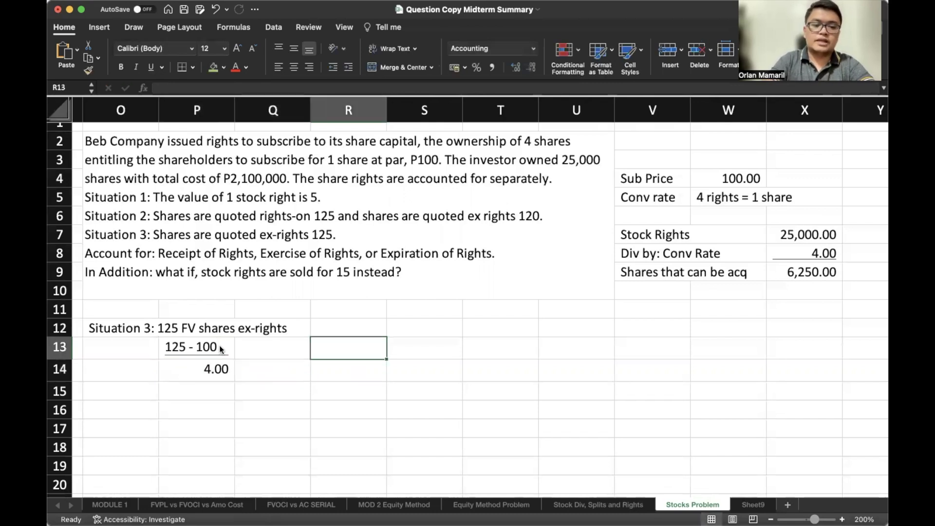
key(Left)
key(Right)
key(Left)
key(Right)
key(Left)
text(FV of SR)
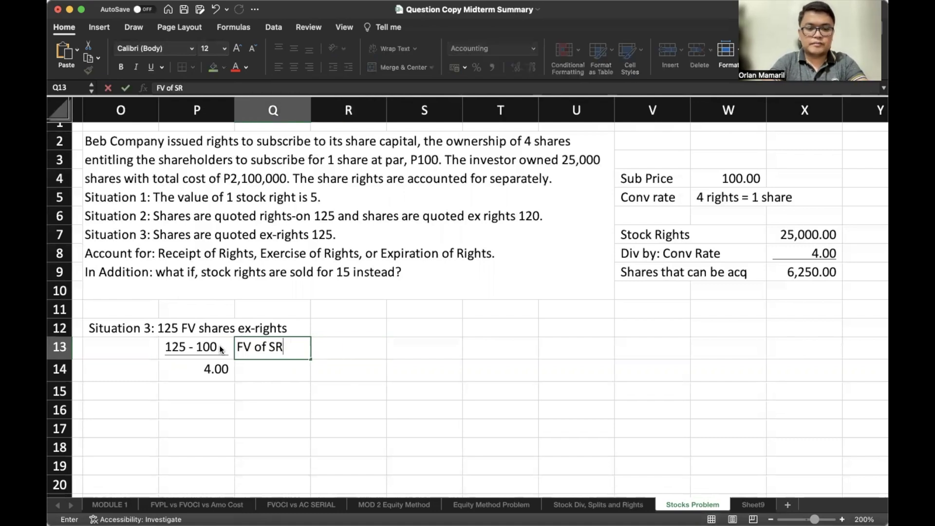
key(Tab)
Step: Enter the formula =(125-100)/4 in R13 for the stock right's value
text(=(1255)
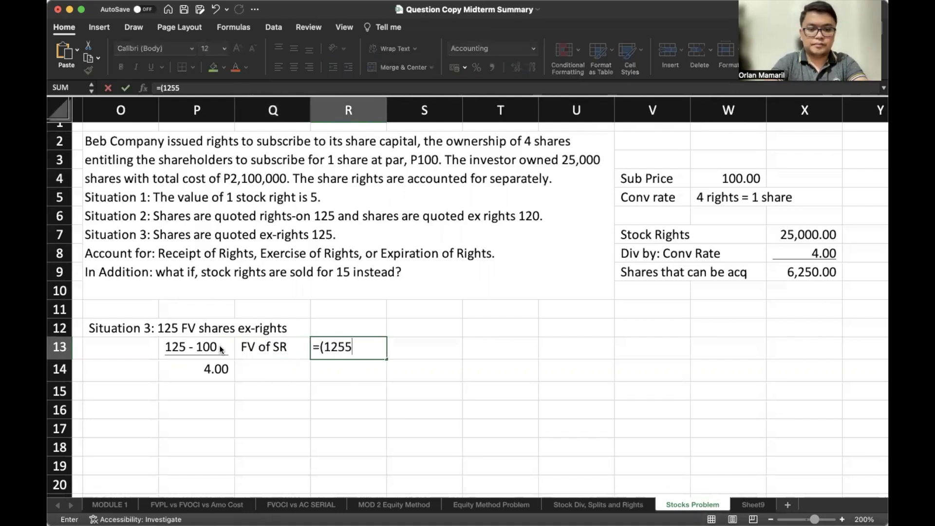
key(BackSpace)
text(-100)/4)
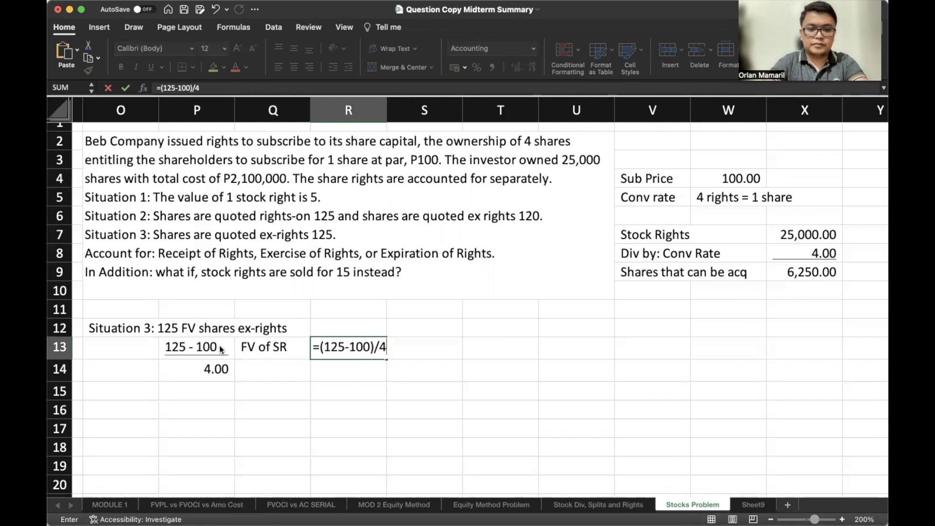